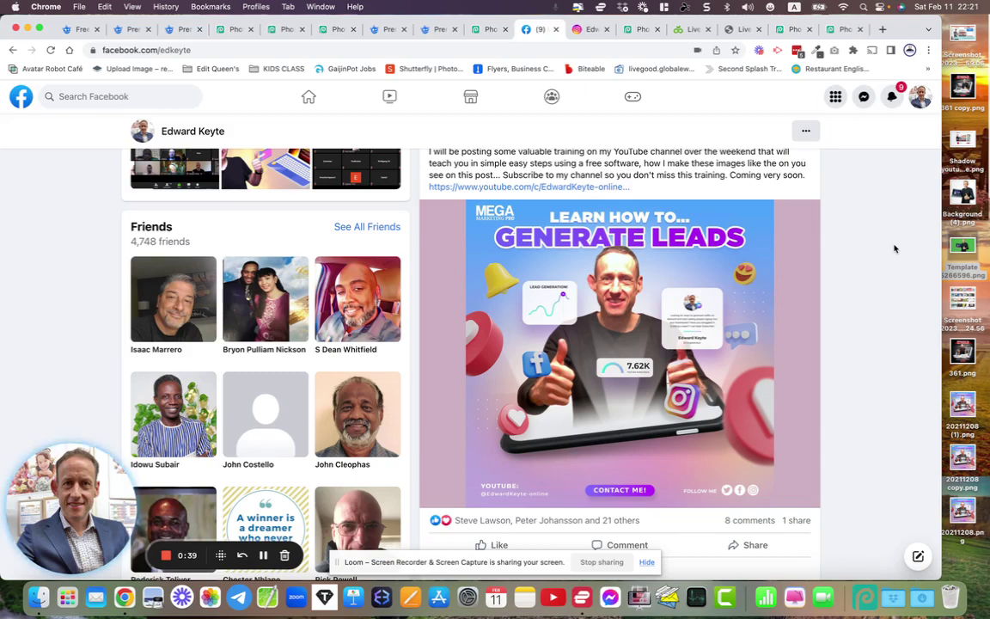
Scroll through the current page, then open Photopea in a new browser tab.
scroll(894, 248, down, 10)
scroll(894, 248, down, 10)
scroll(894, 249, down, 10)
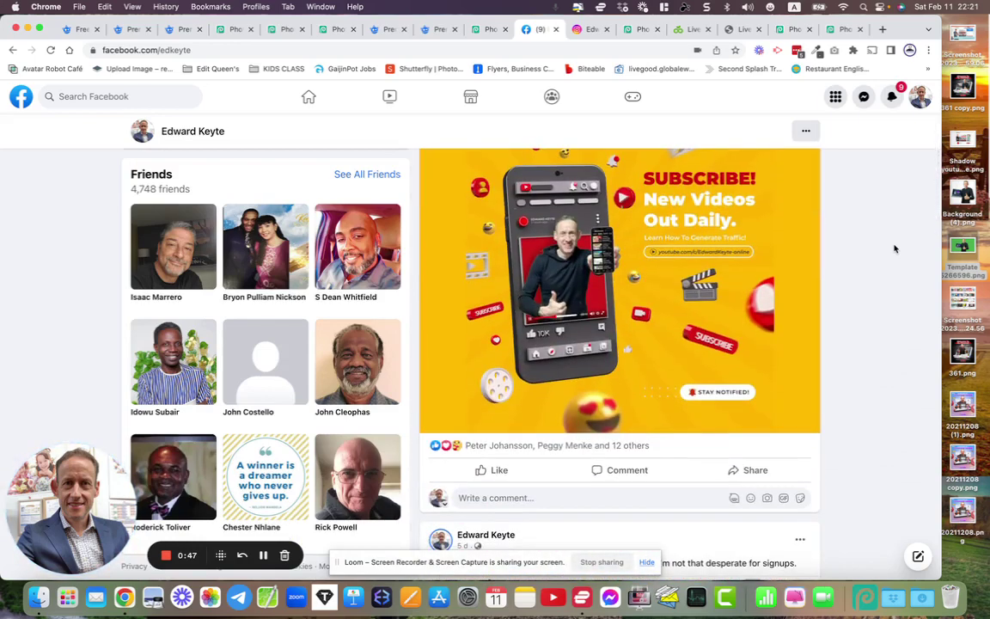
scroll(893, 248, down, 15)
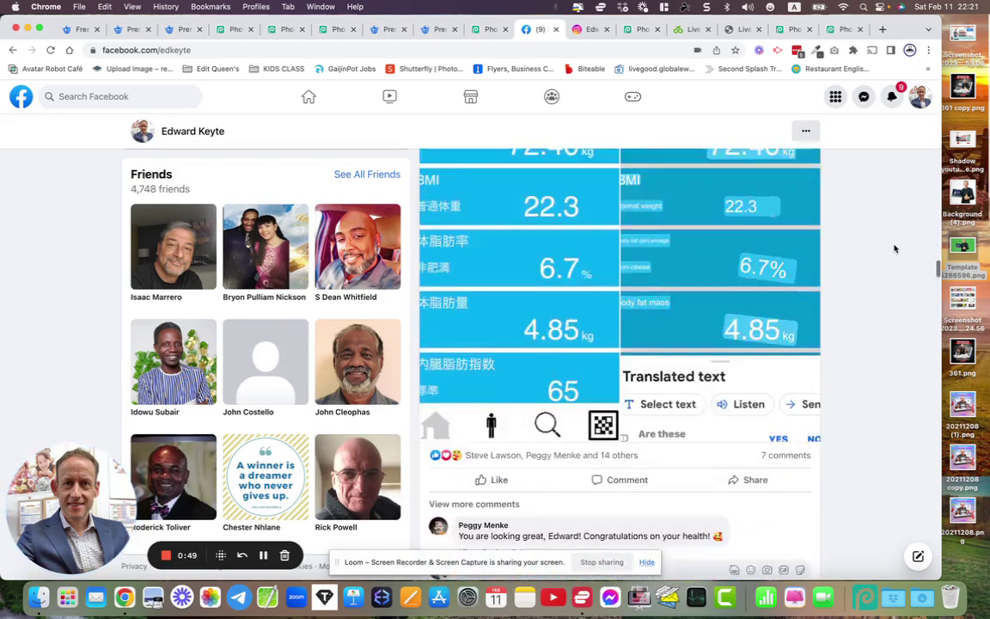
scroll(894, 248, down, 15)
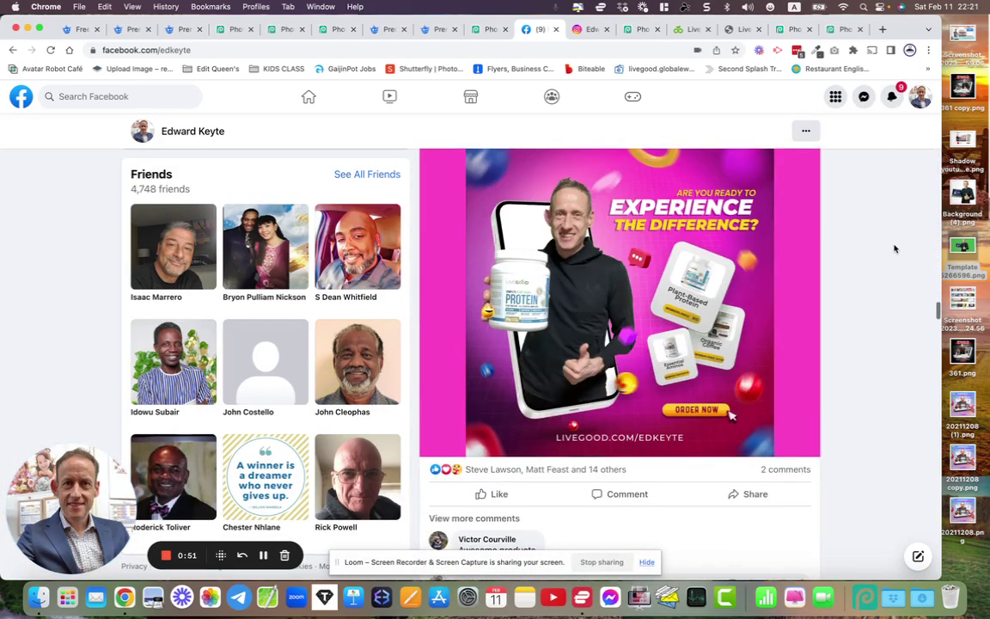
scroll(636, 319, down, 5)
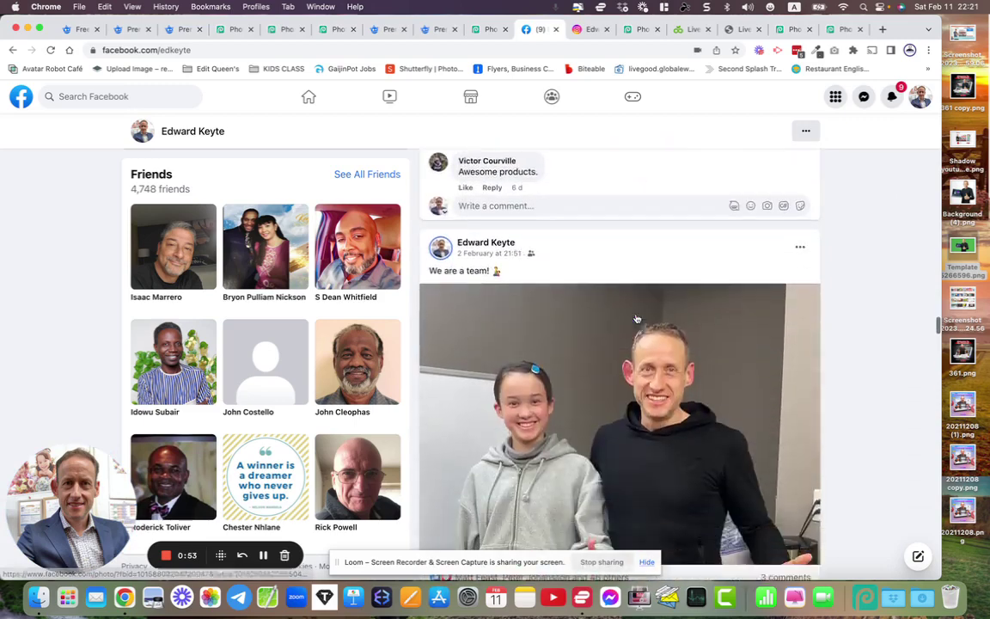
scroll(636, 319, down, 4)
scroll(636, 320, up, 9)
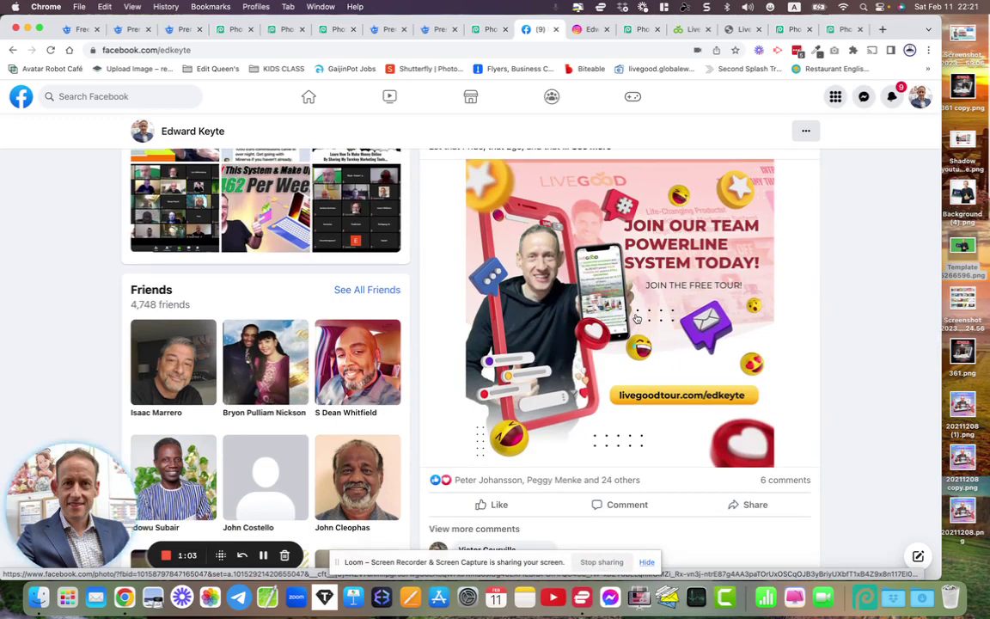
scroll(635, 317, up, 1)
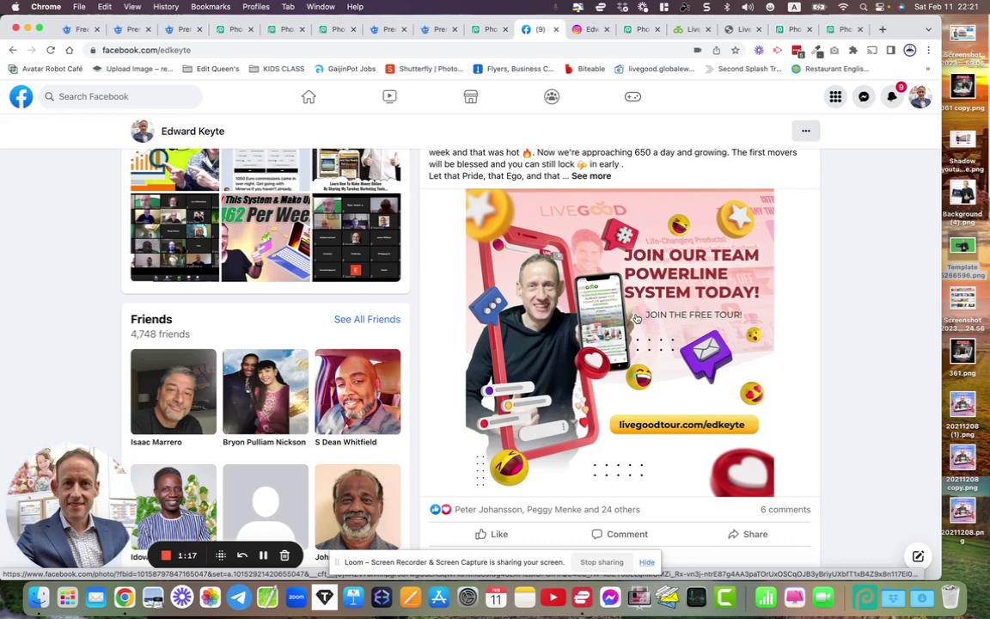
scroll(636, 318, down, 2)
scroll(636, 318, up, 5)
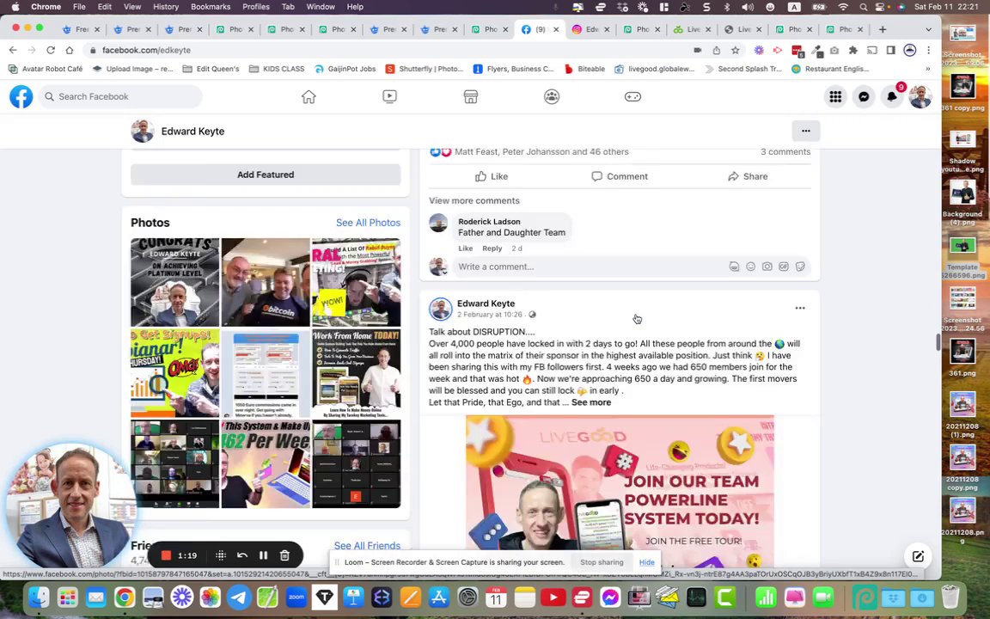
scroll(635, 318, up, 20)
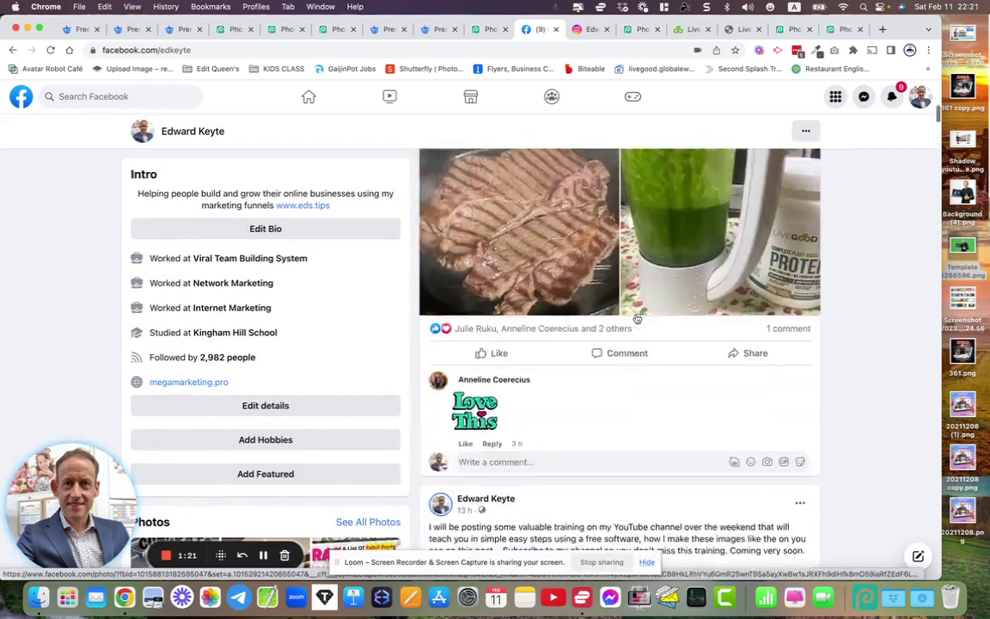
scroll(635, 317, down, 5)
scroll(885, 389, down, 1)
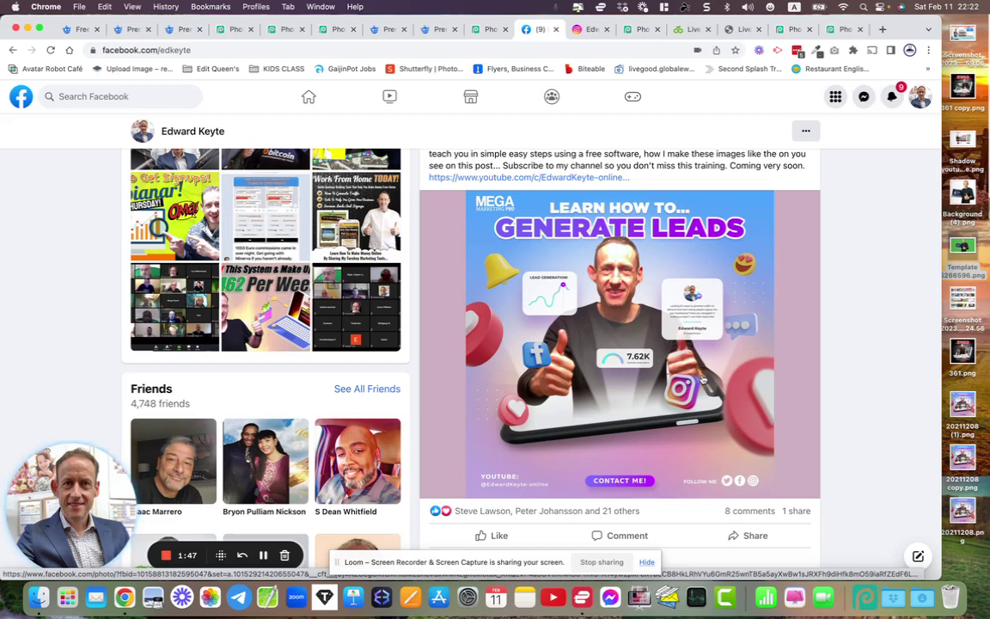
click(863, 602)
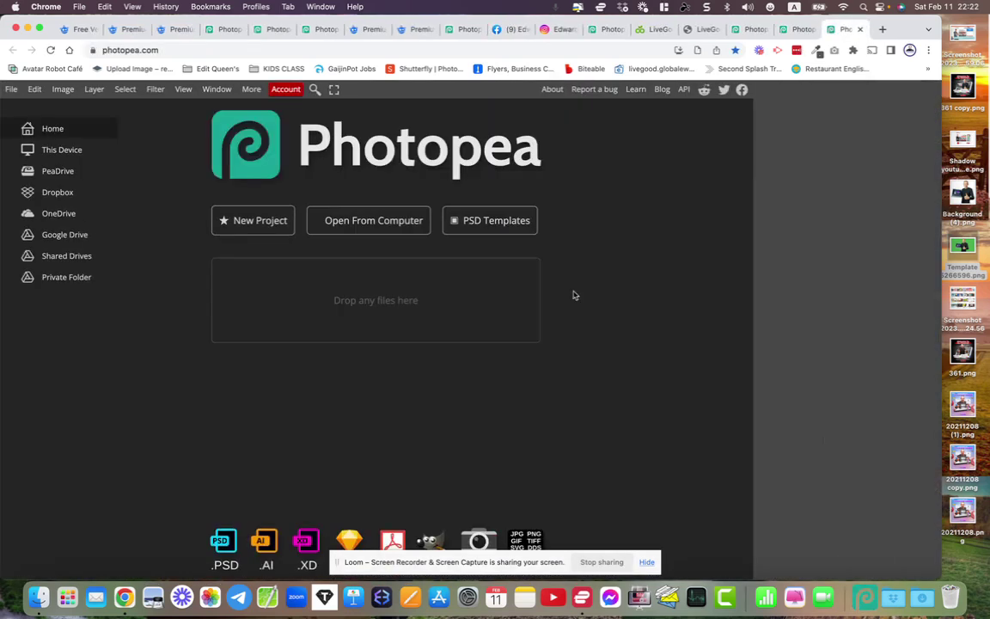
click(104, 50)
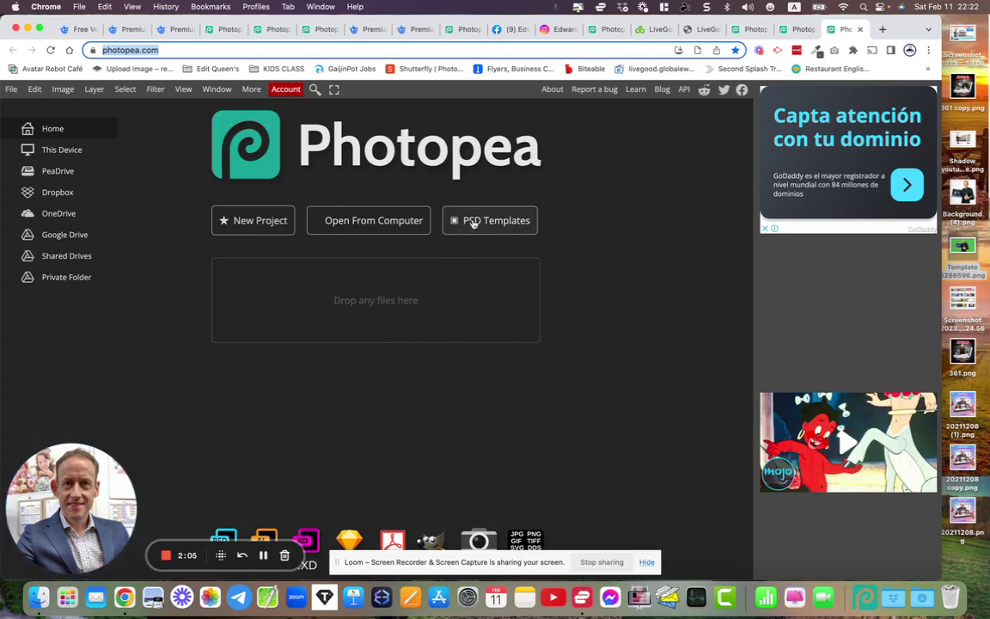
Browse the PSD Templates gallery, then close it.
click(478, 225)
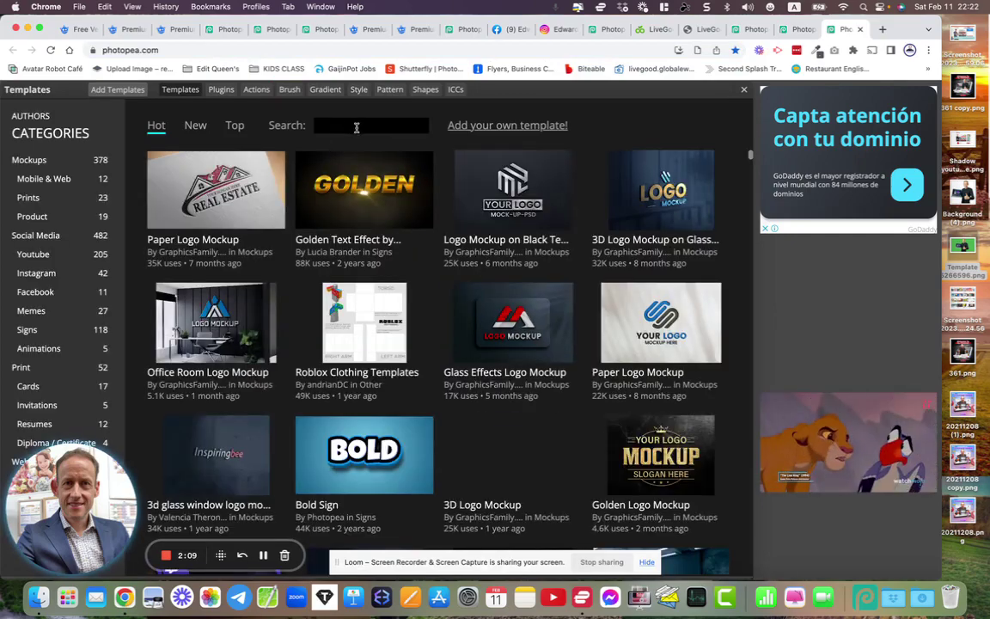
scroll(384, 333, down, 12)
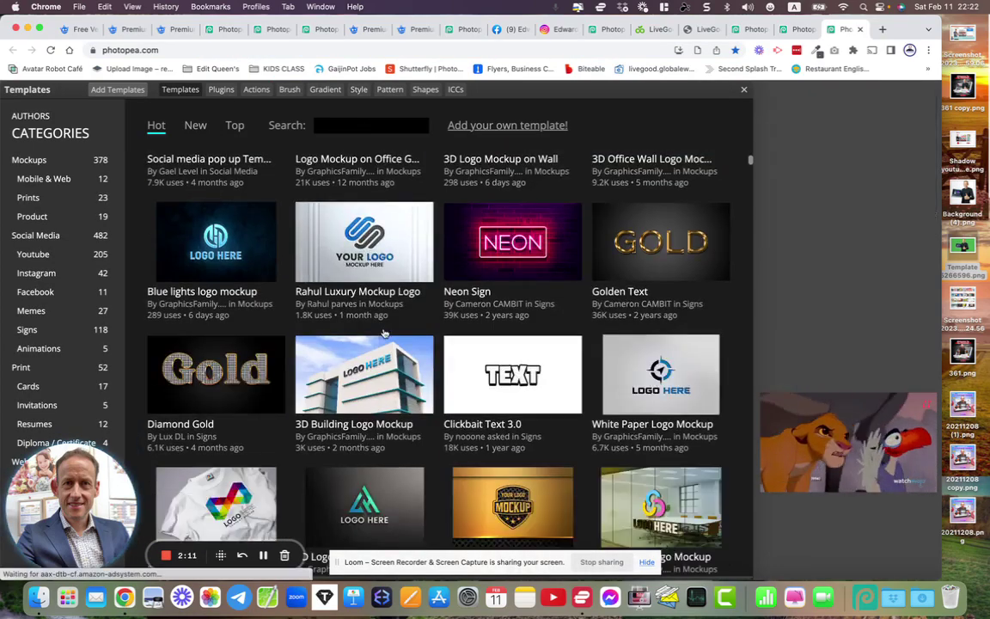
scroll(384, 333, down, 7)
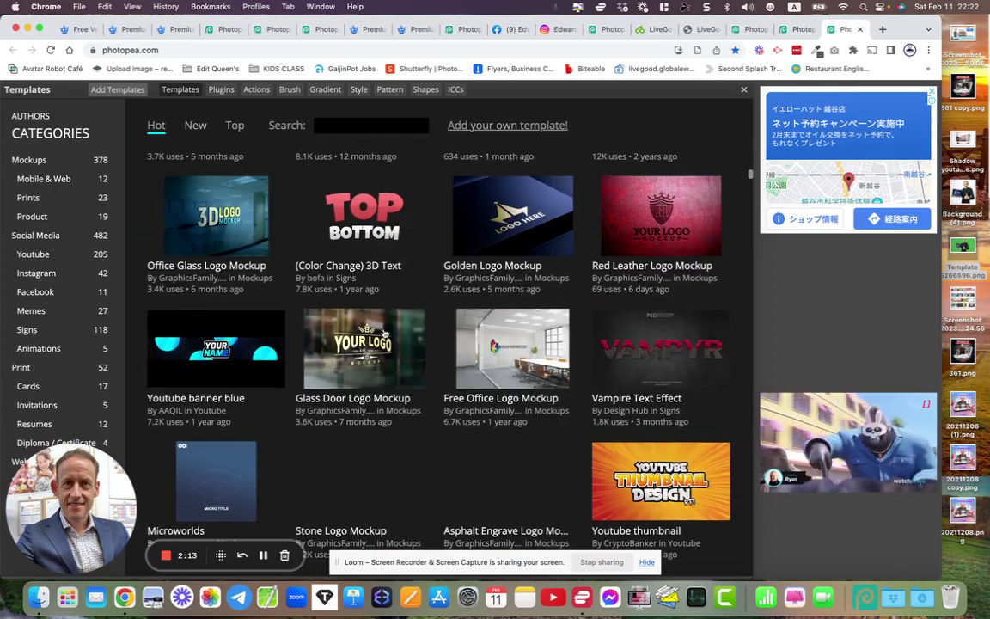
scroll(384, 333, down, 15)
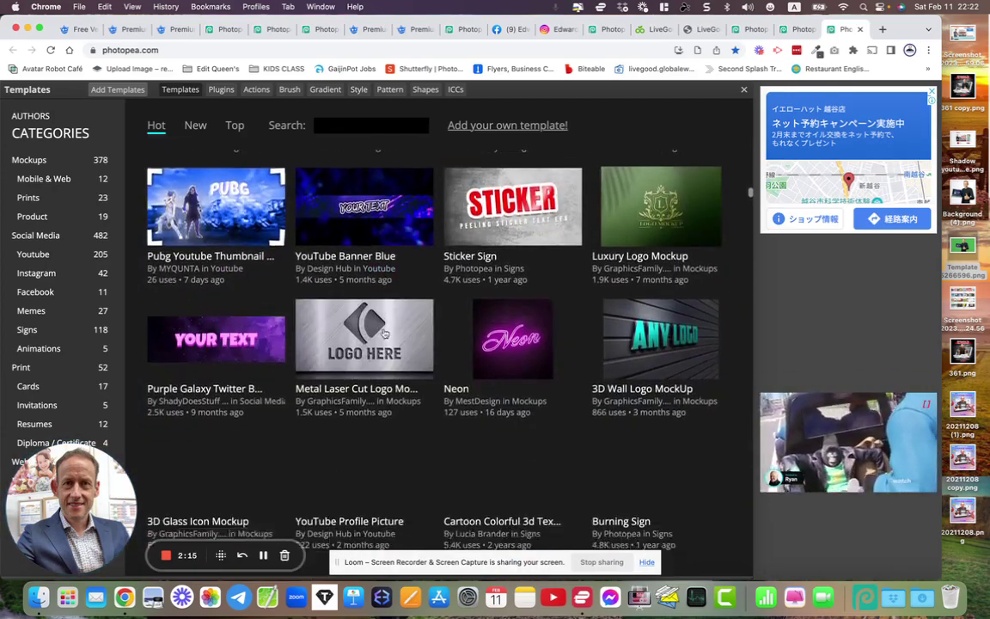
scroll(384, 334, down, 15)
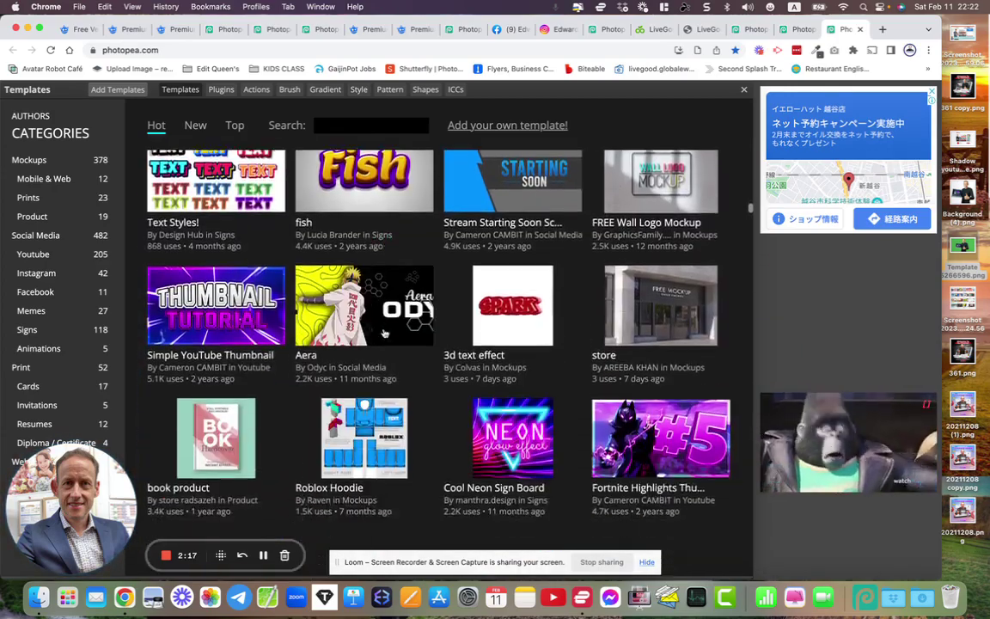
scroll(384, 334, down, 5)
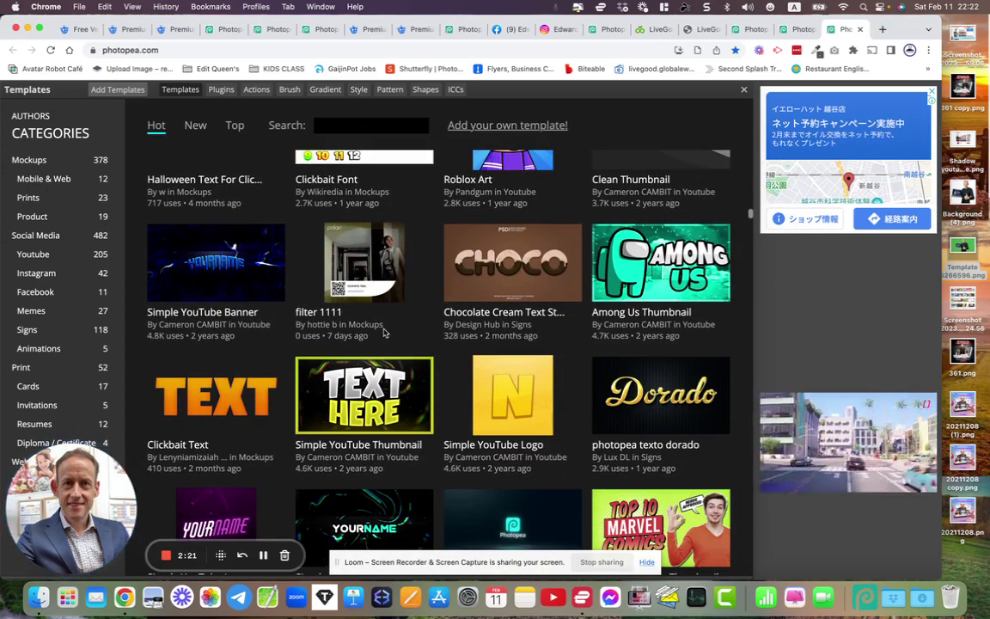
click(744, 92)
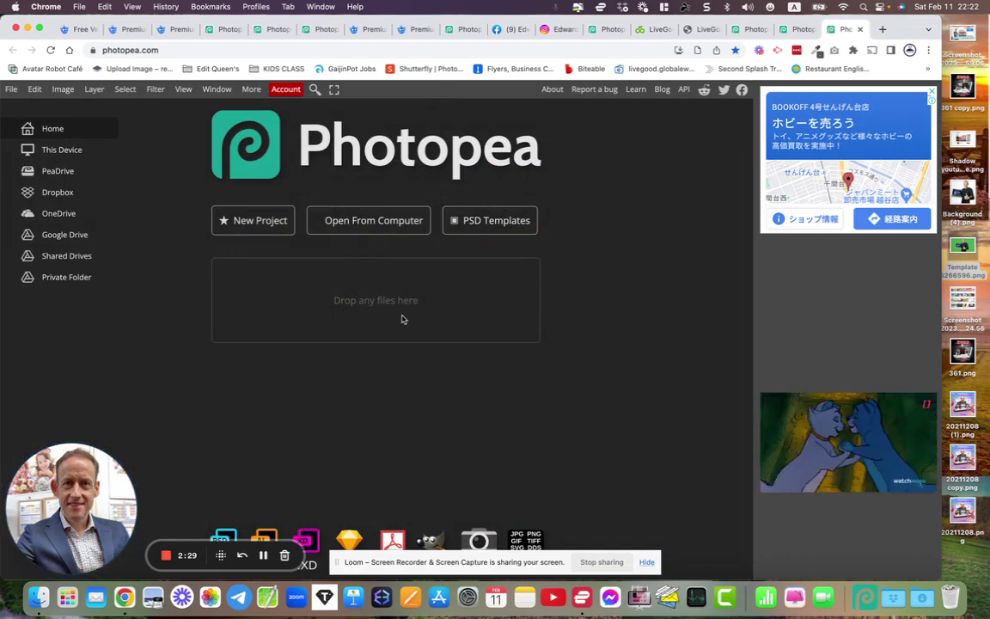
Scroll the Freepik homepage, then show the Engage Your Audience social-media post template.
click(76, 30)
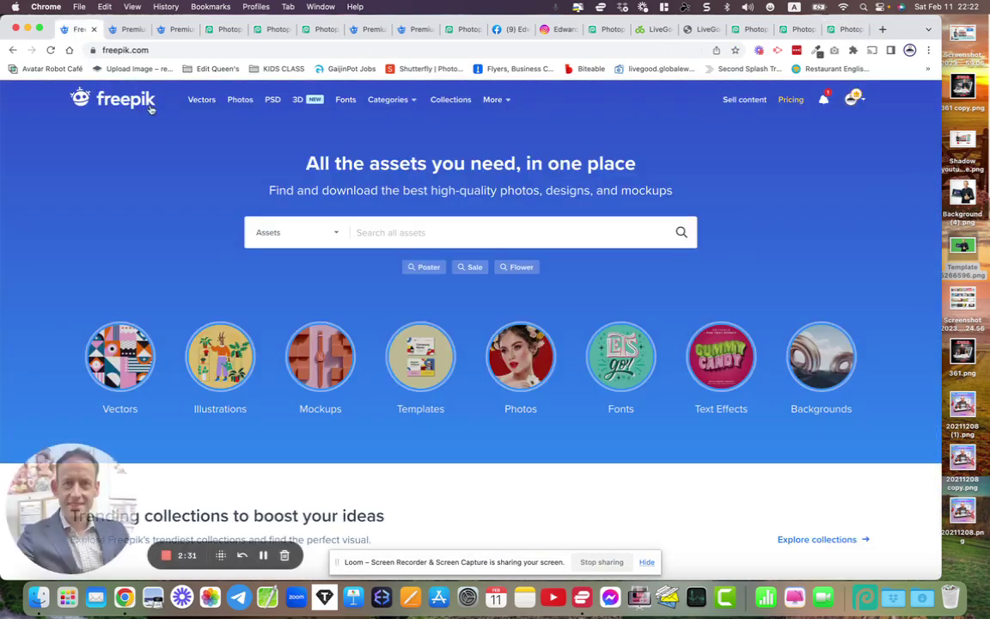
click(104, 50)
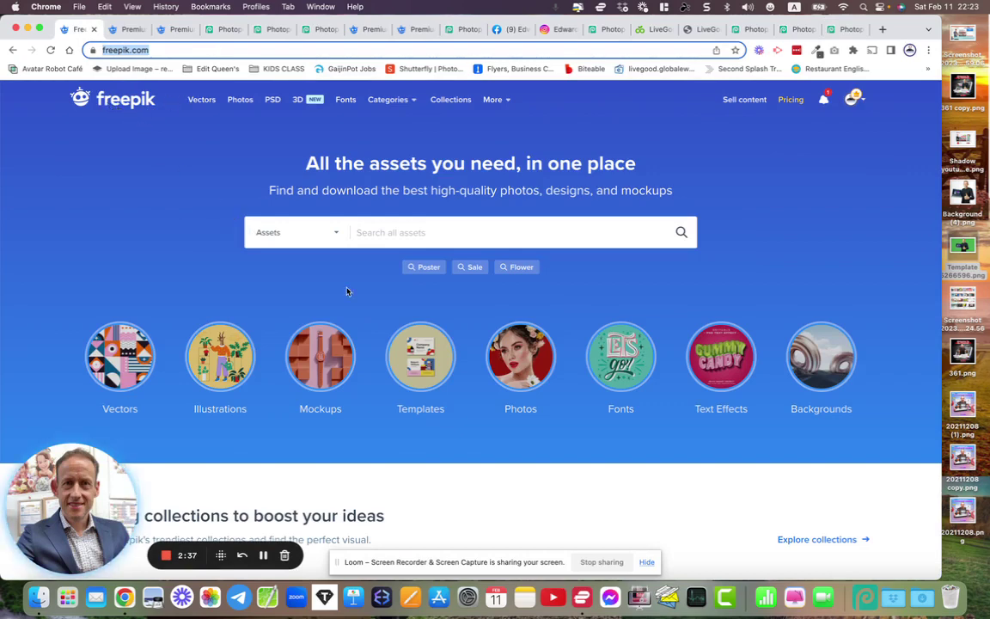
scroll(449, 437, down, 3)
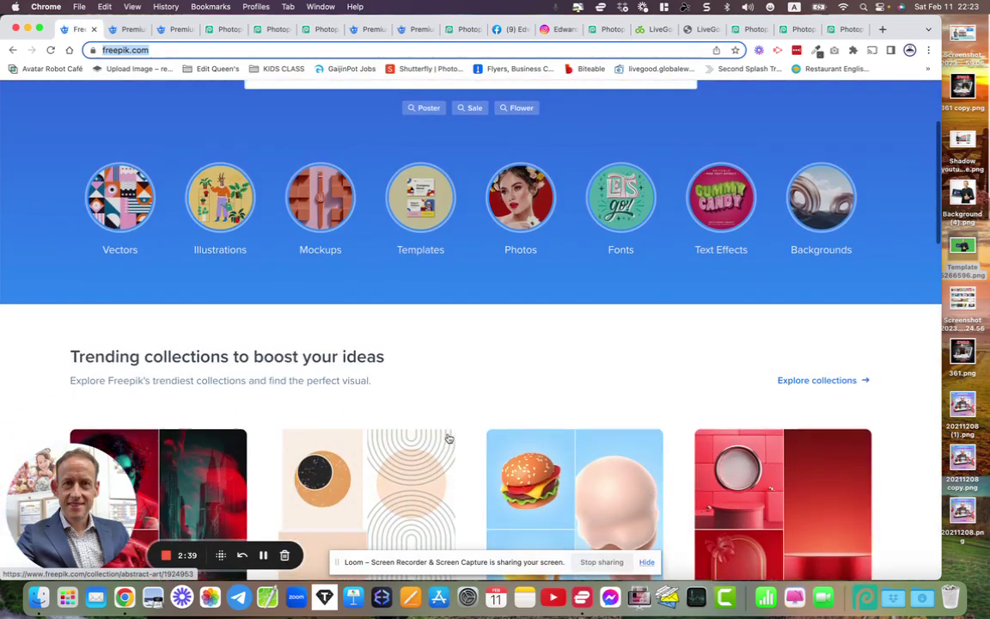
scroll(449, 438, down, 1)
scroll(448, 438, up, 5)
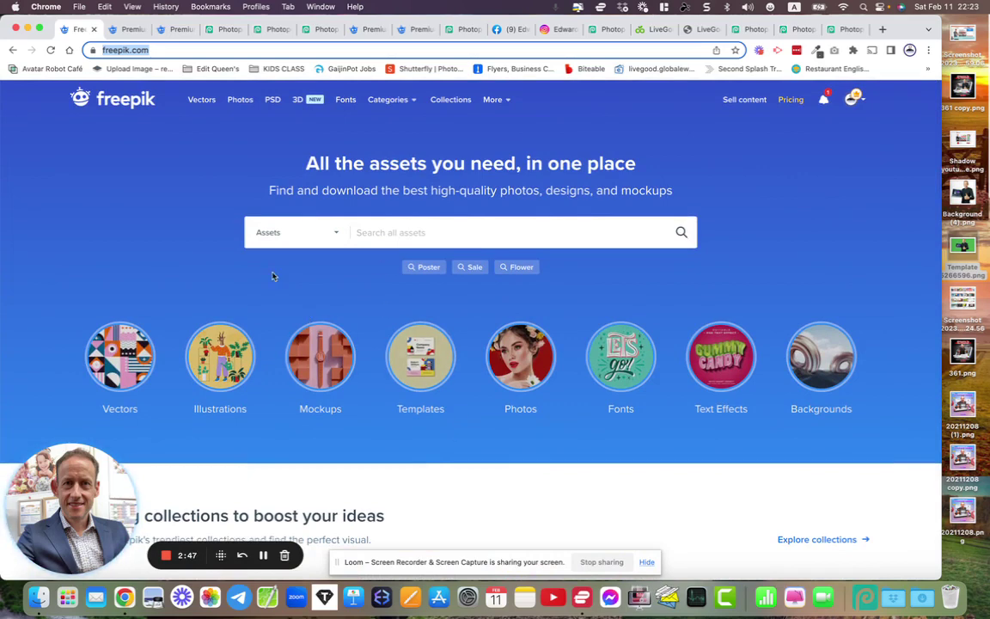
click(130, 31)
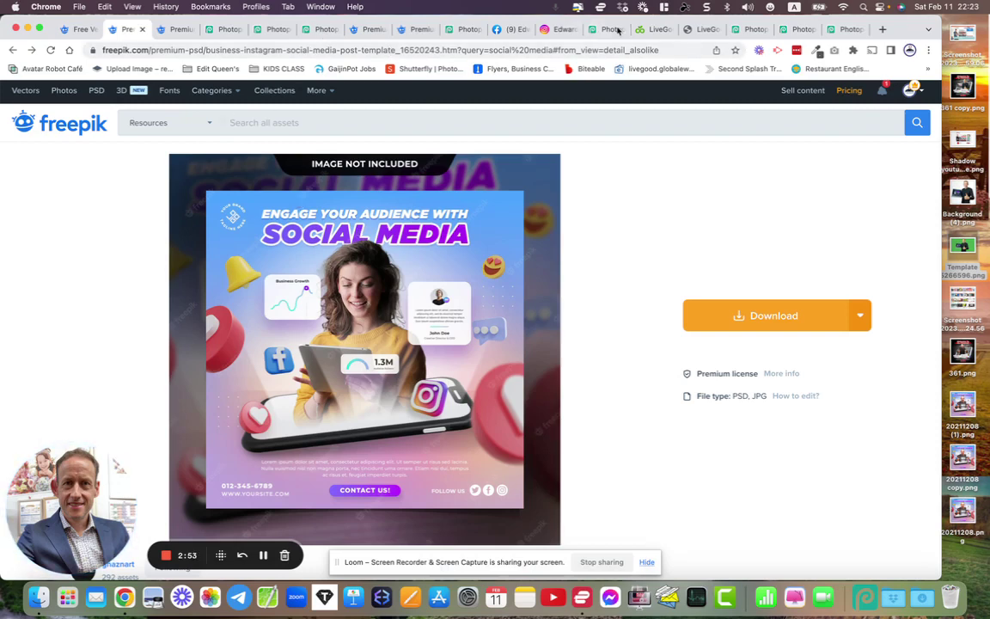
Scroll the Facebook profile feed down to the Lock-In On The Free Tour post.
click(512, 29)
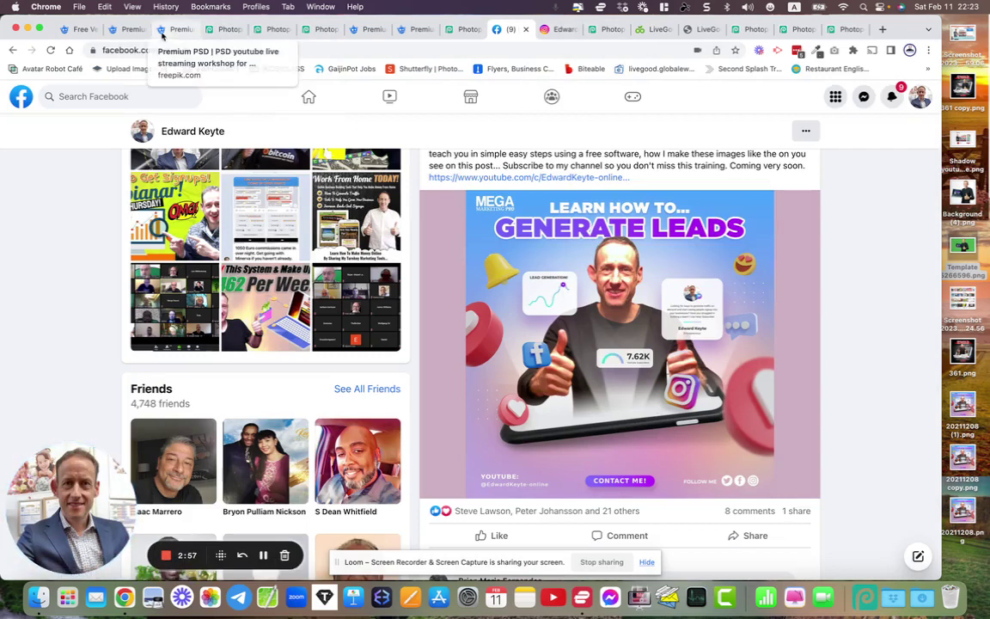
click(126, 30)
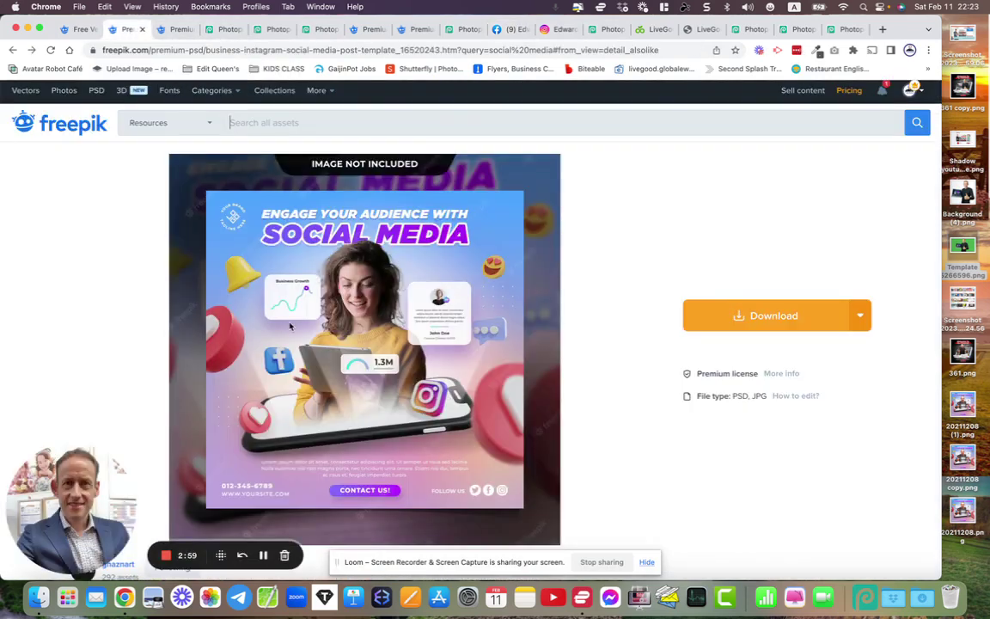
click(509, 30)
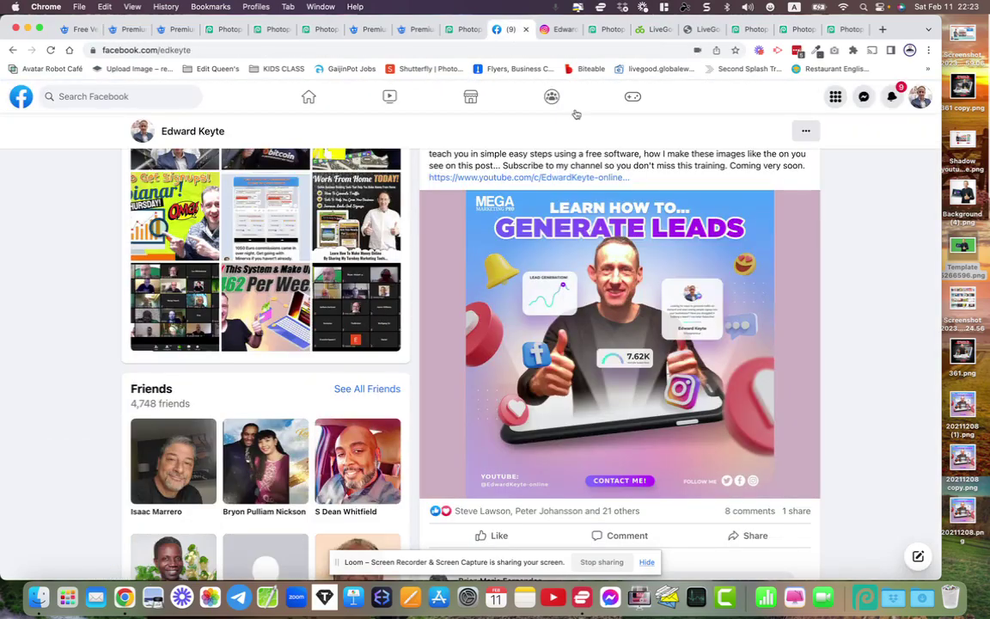
scroll(616, 325, down, 5)
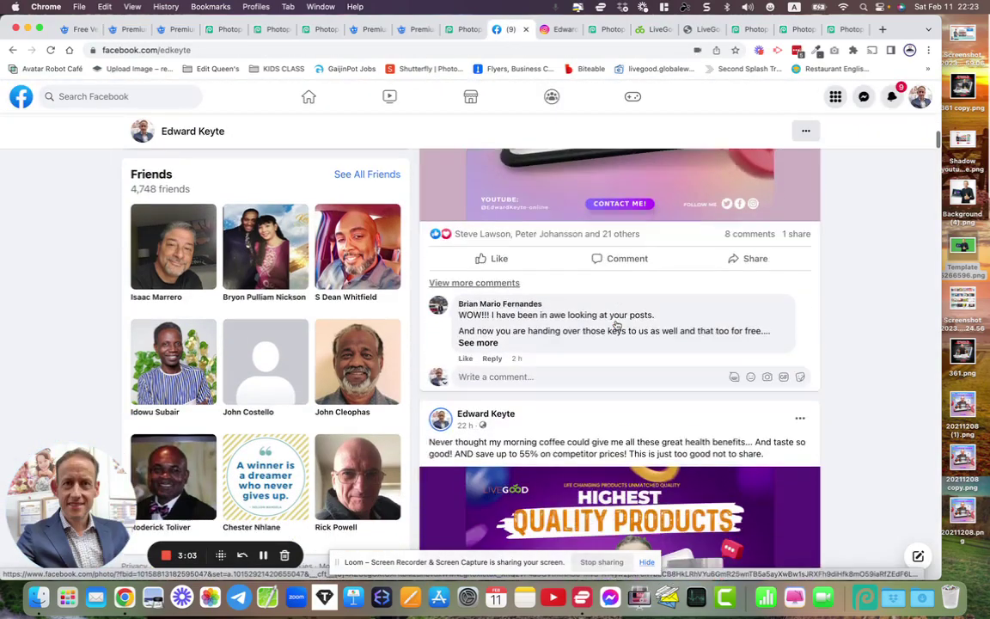
scroll(616, 326, down, 20)
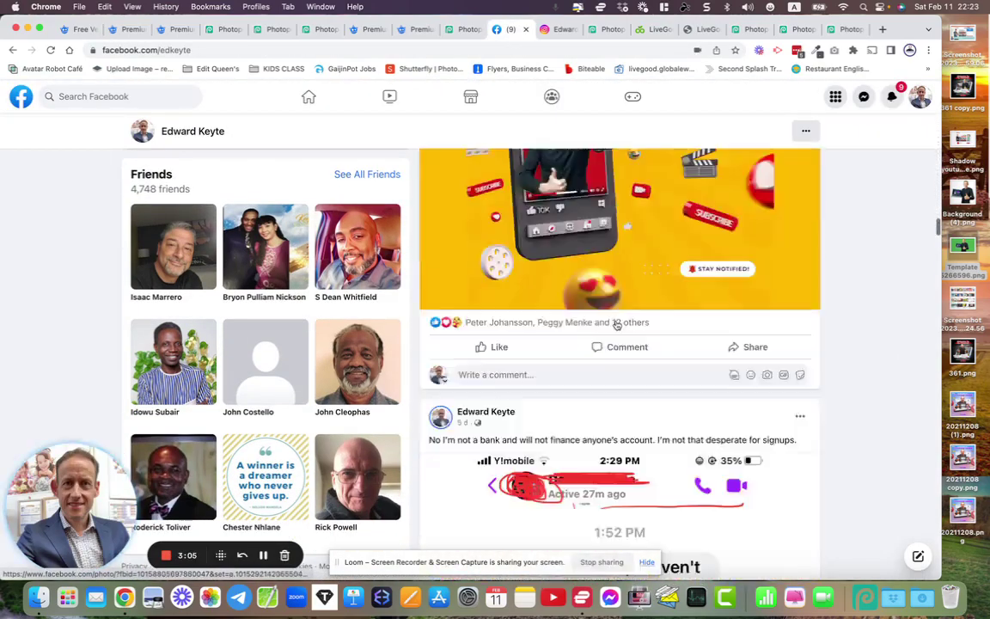
scroll(616, 326, down, 20)
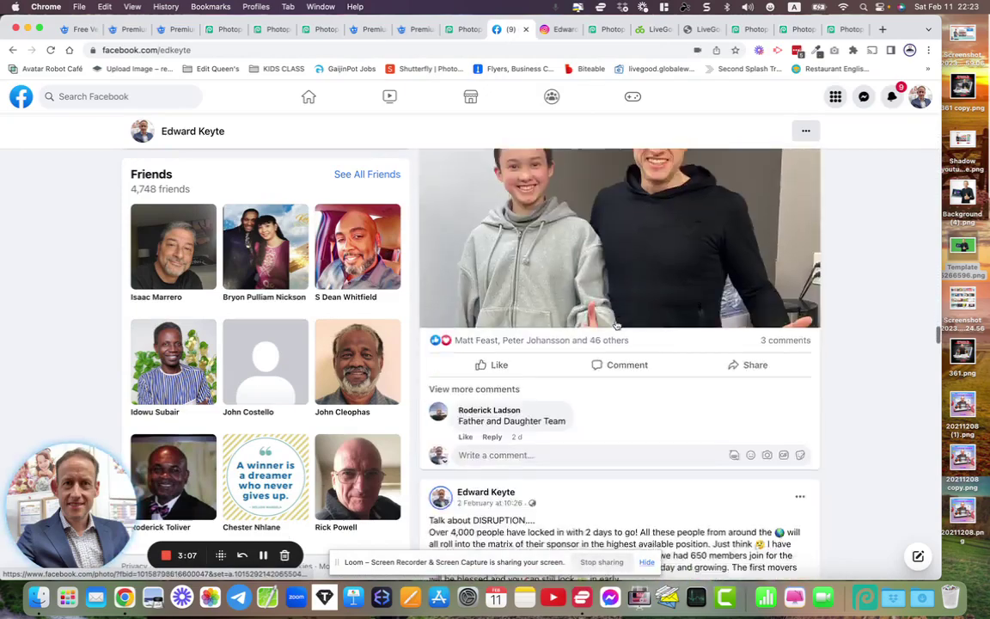
scroll(616, 326, down, 20)
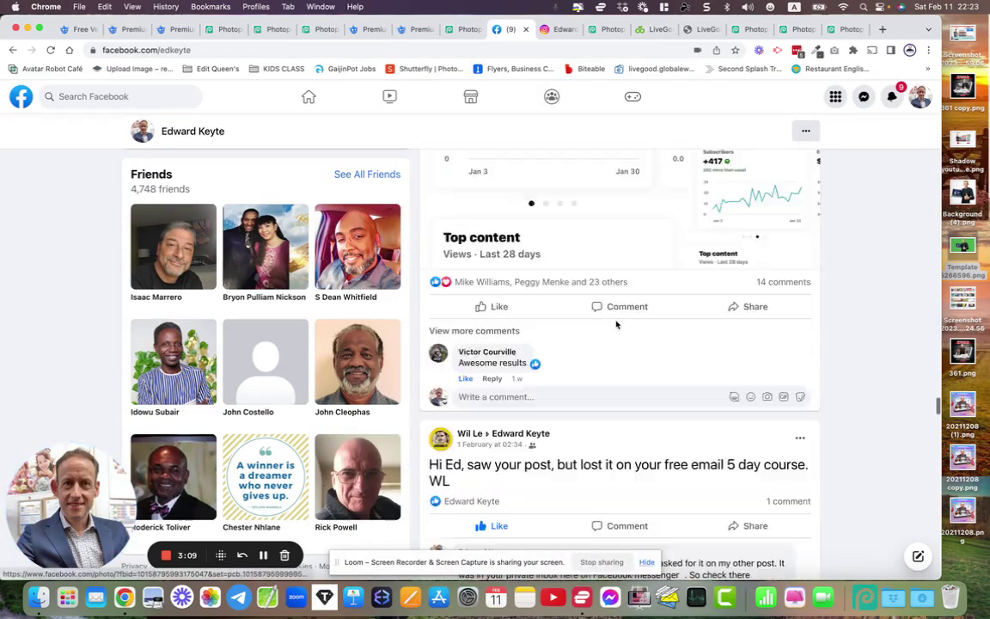
scroll(616, 325, down, 20)
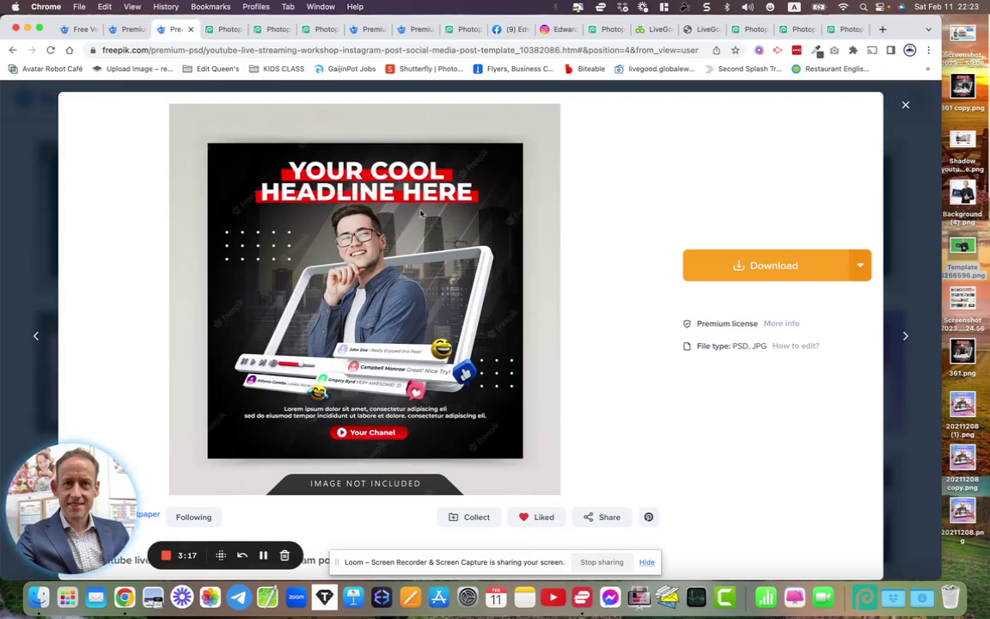
Scroll the live-streaming template's related items, then open the template author's profile page.
click(512, 32)
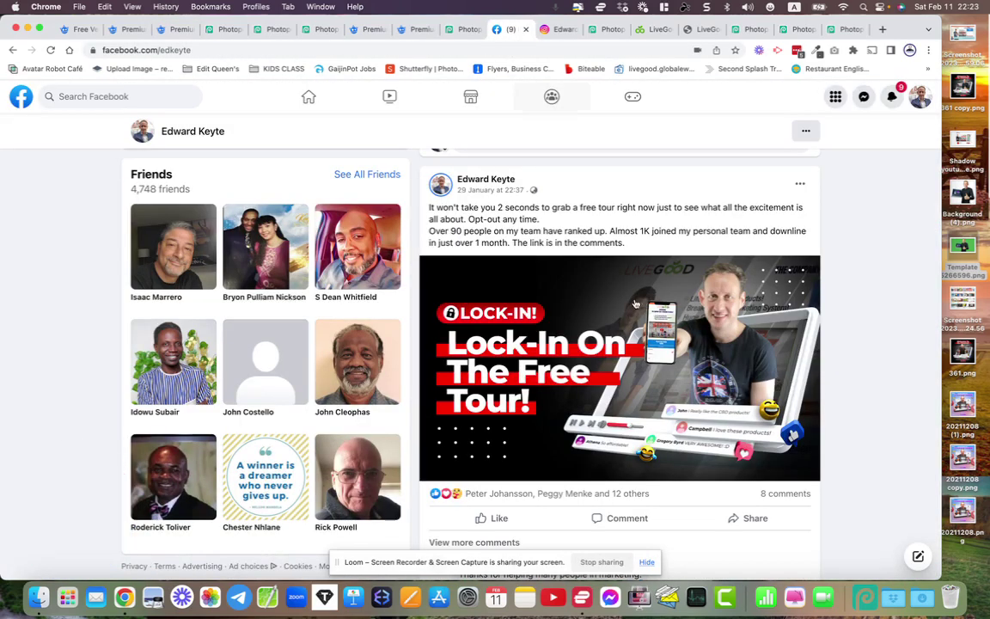
click(176, 31)
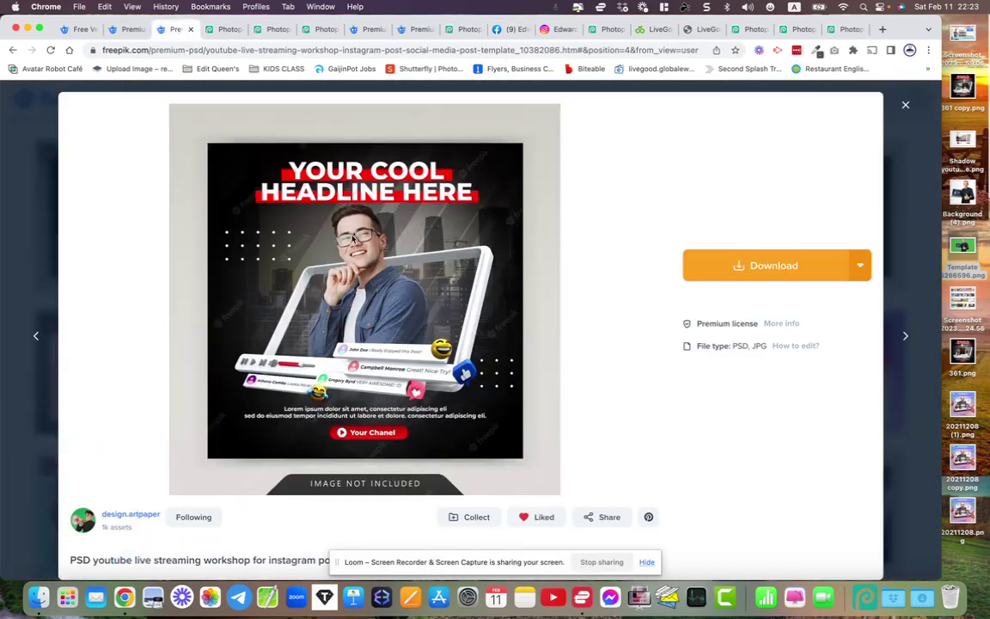
scroll(366, 260, down, 5)
scroll(365, 259, down, 2)
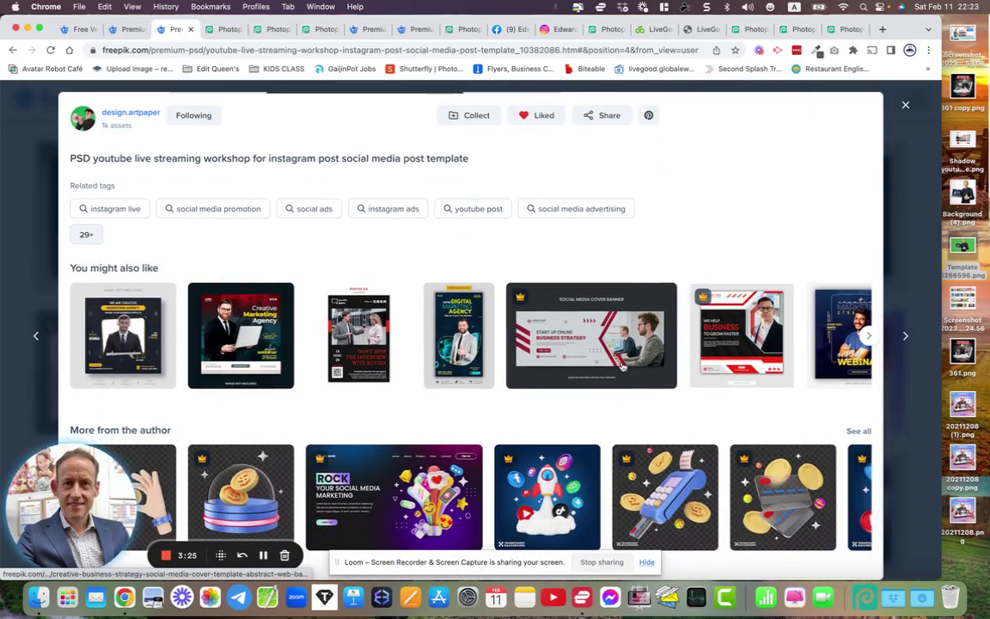
scroll(602, 352, right, 5)
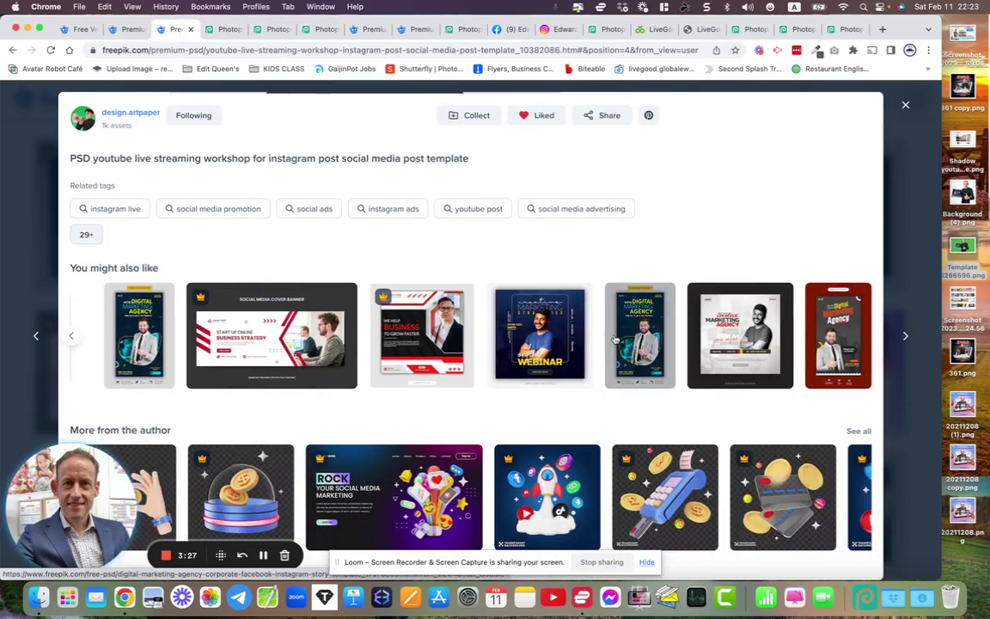
scroll(615, 340, left, 5)
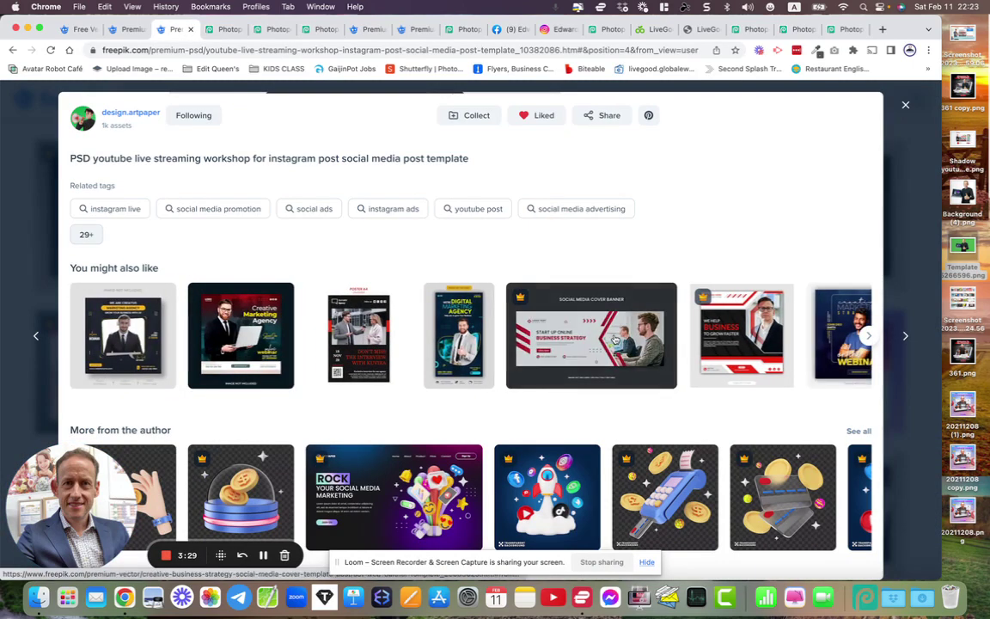
scroll(615, 339, up, 2)
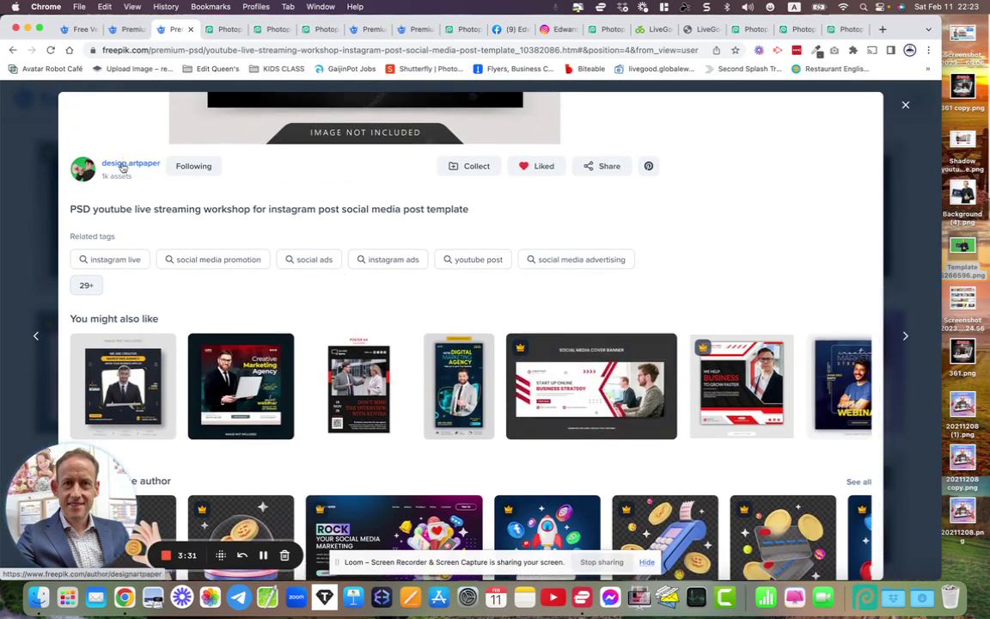
scroll(158, 220, up, 1)
scroll(157, 220, up, 5)
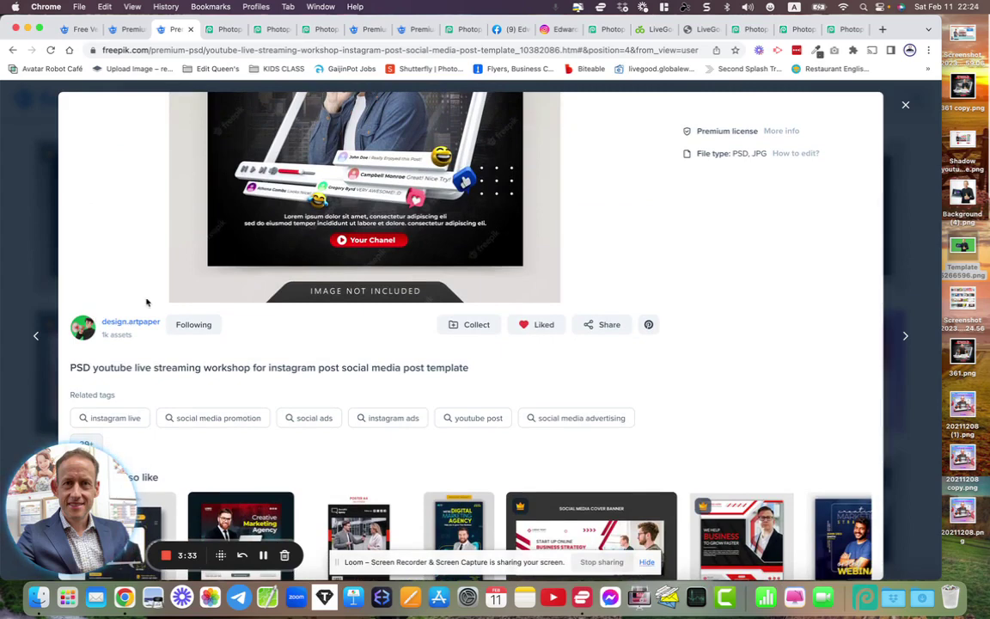
click(112, 325)
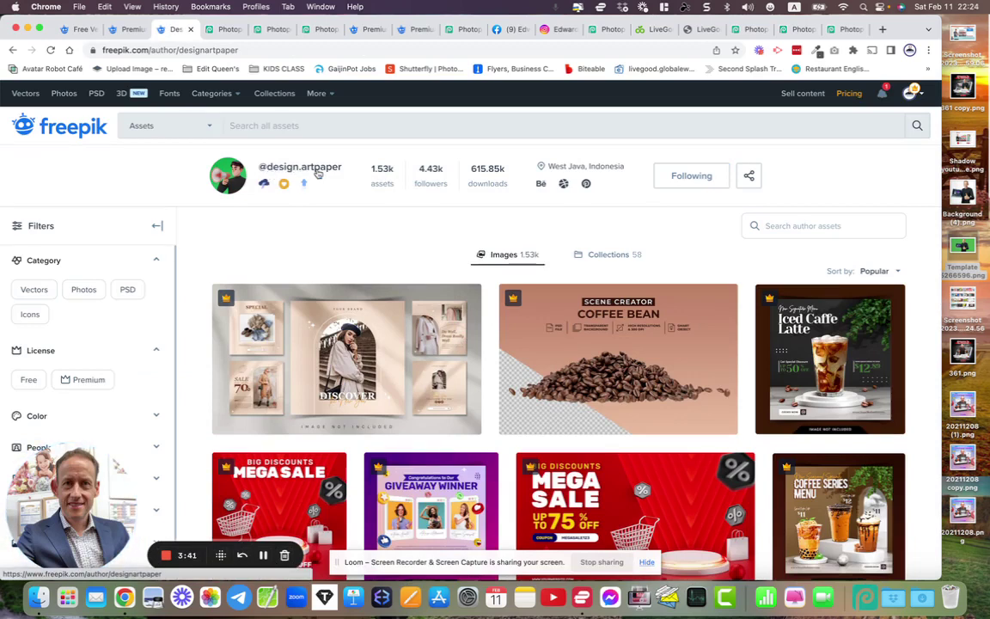
Preview the author's LIVE 'Your Cool Headline Here' thumbnail template, then go back to Photopea.
scroll(429, 343, down, 3)
scroll(517, 406, down, 10)
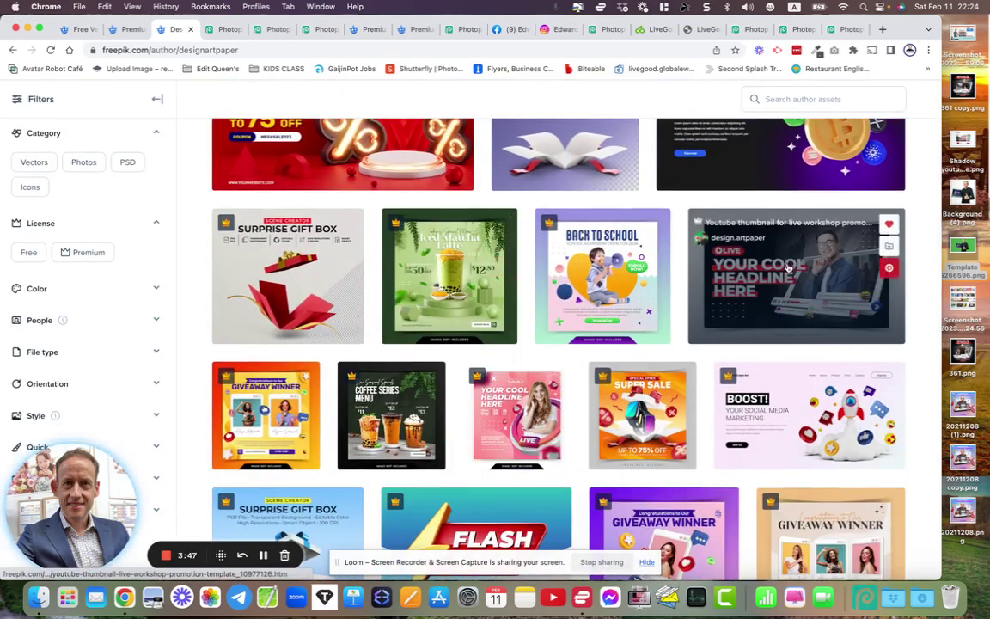
click(812, 277)
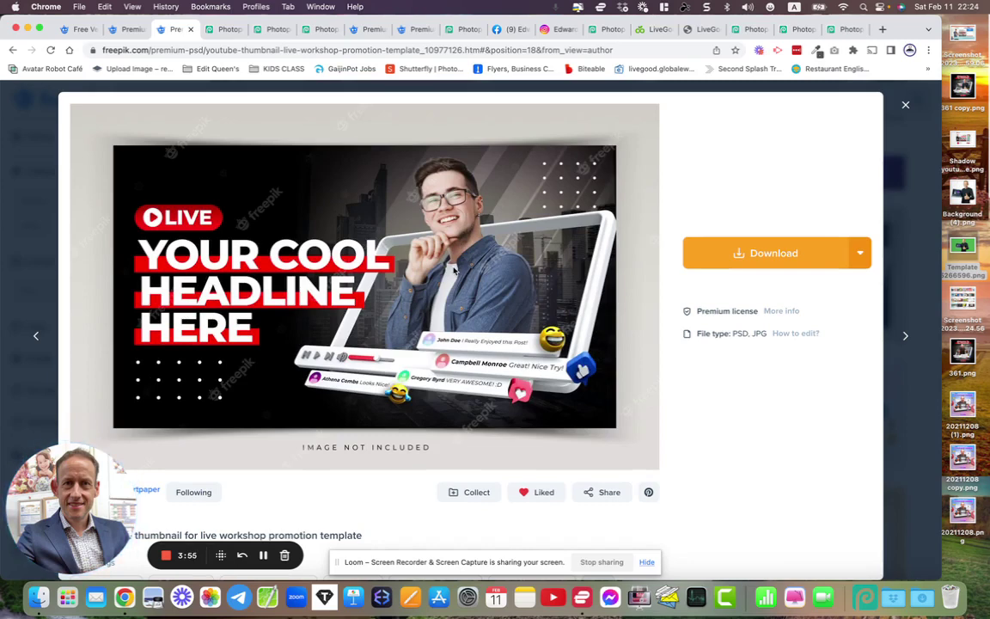
click(835, 31)
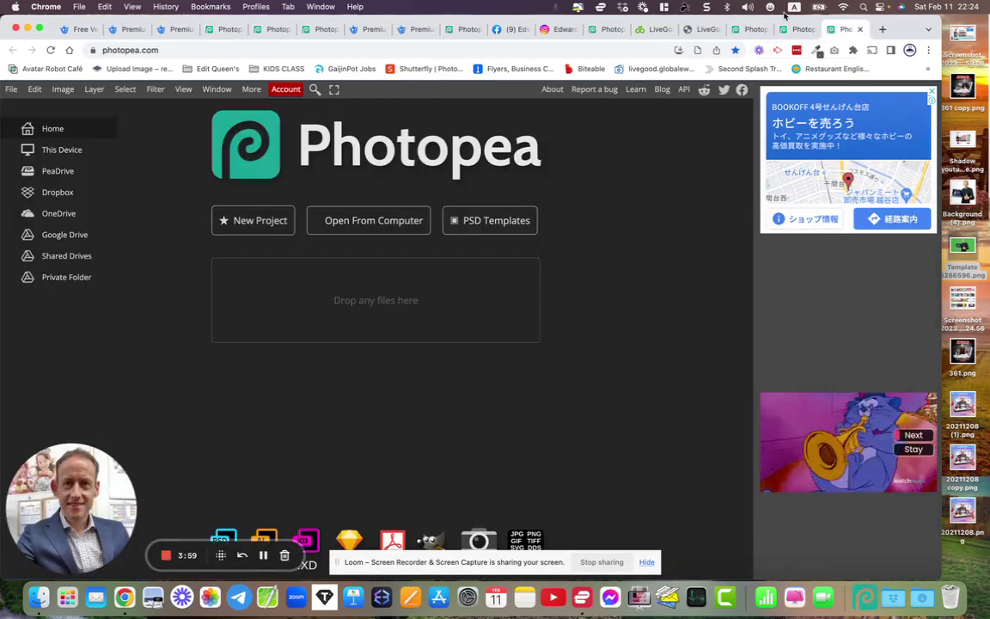
Flip through the 361.psd, Generate Leads and Your Cool Headline Here projects, ending on the start screen.
click(316, 30)
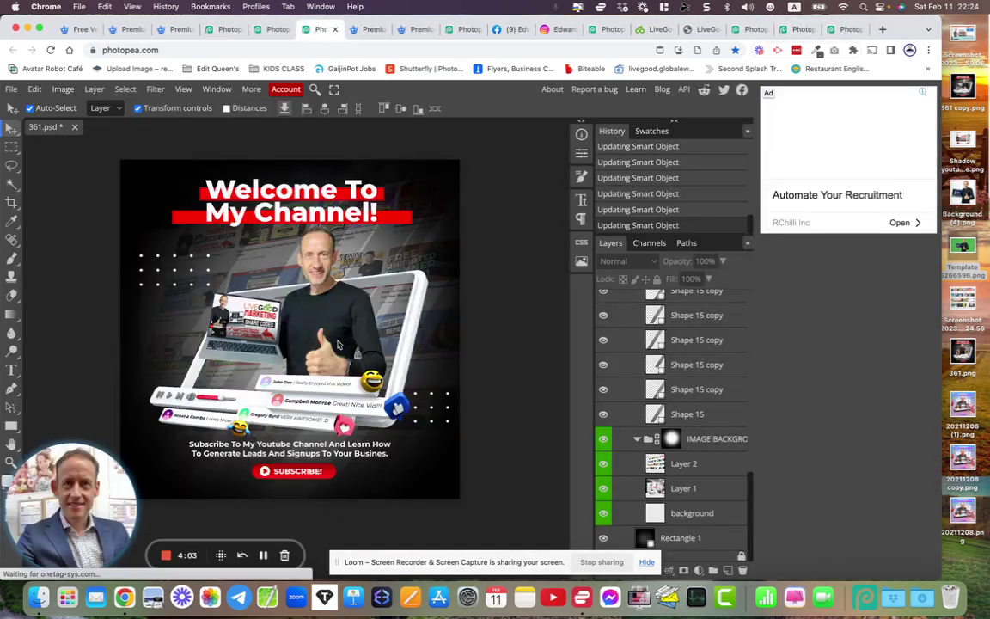
click(256, 33)
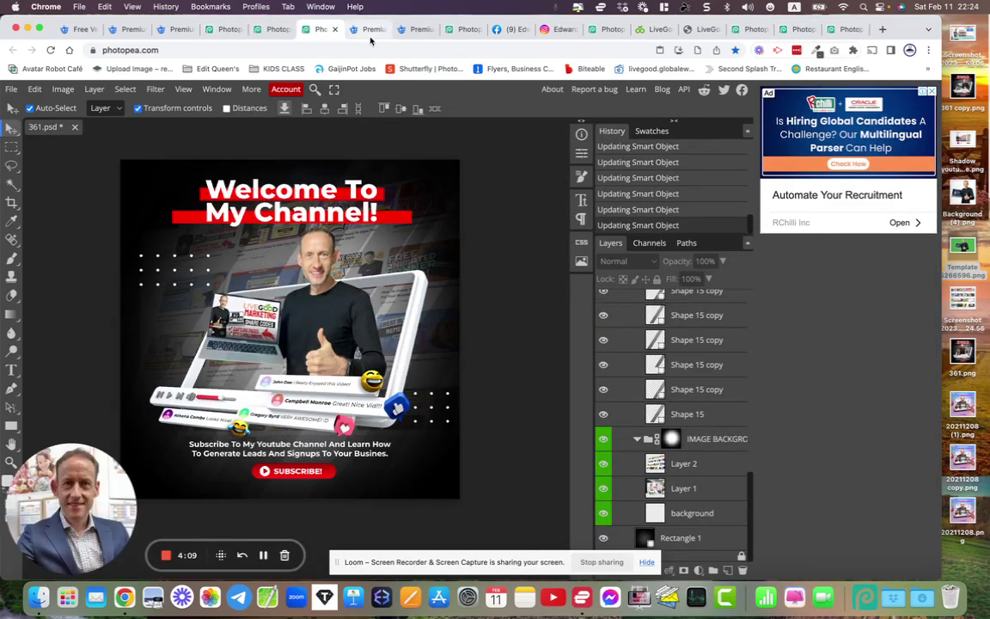
click(599, 33)
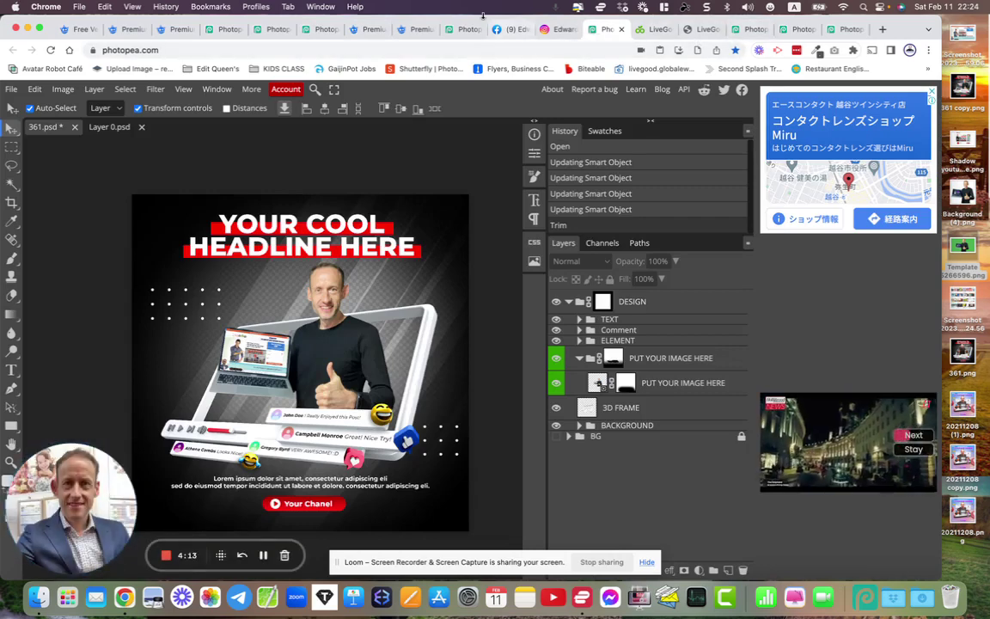
click(746, 29)
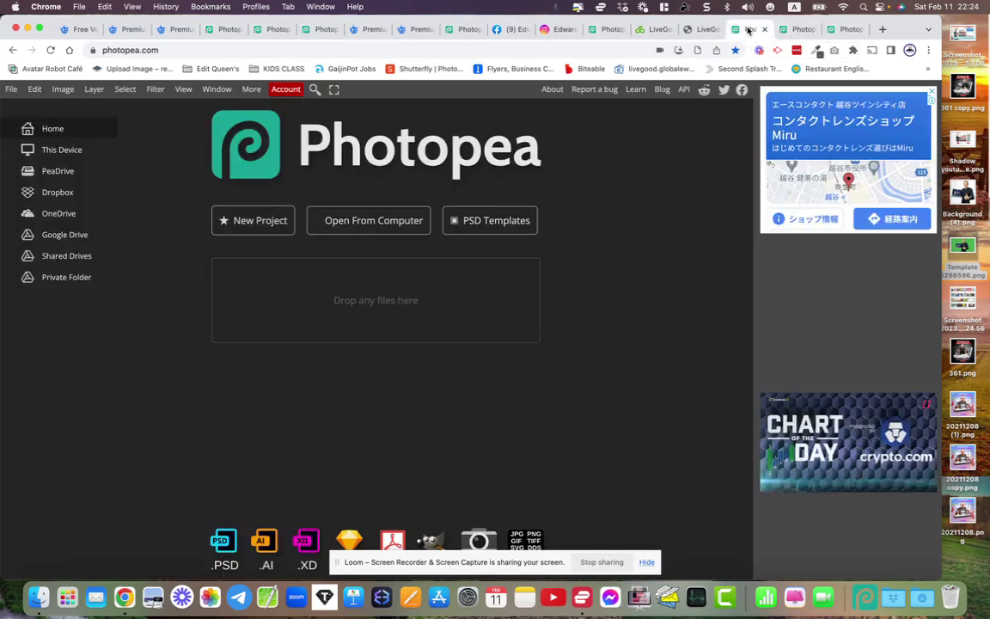
Download the LIVE YouTube thumbnail template zip from Freepik and return to Photopea's start screen.
click(790, 33)
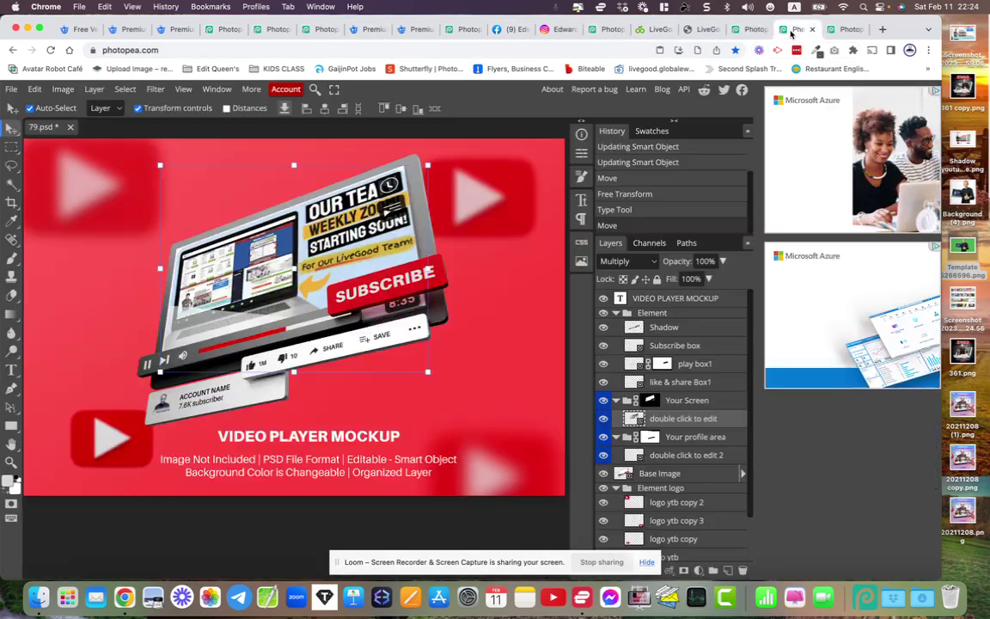
click(843, 32)
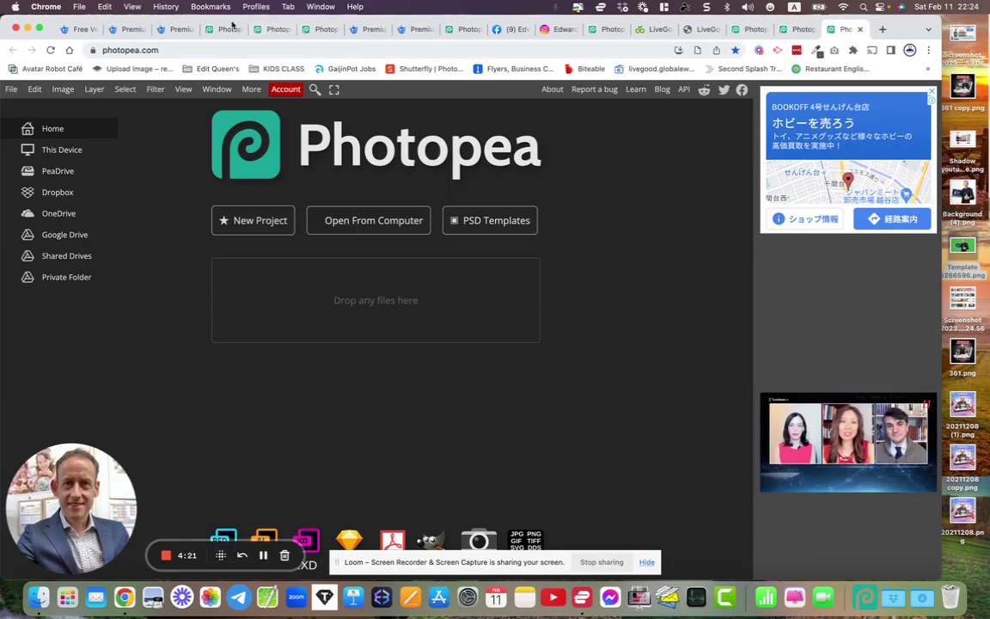
click(176, 31)
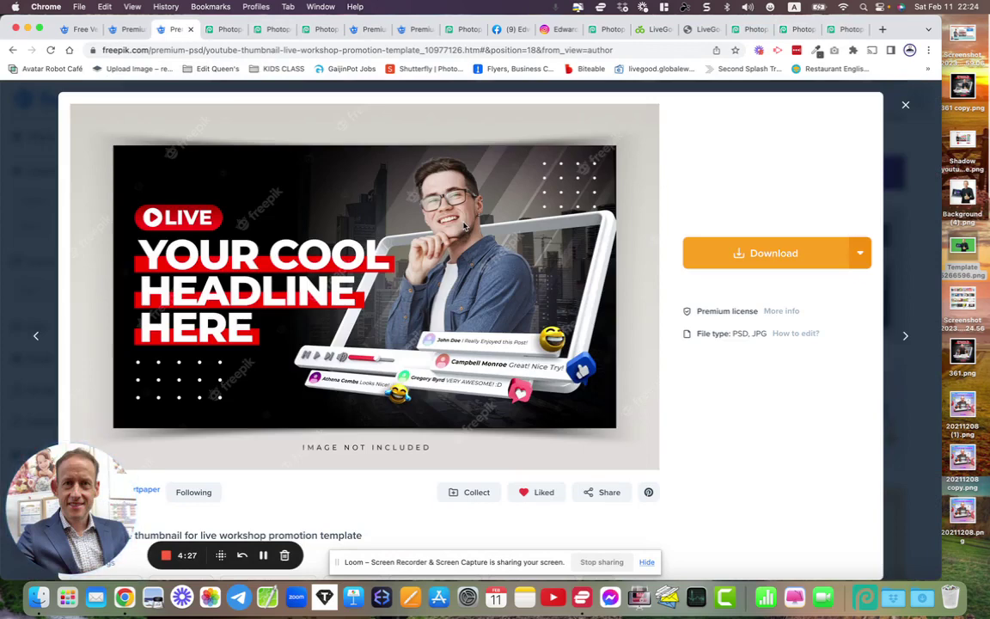
click(733, 249)
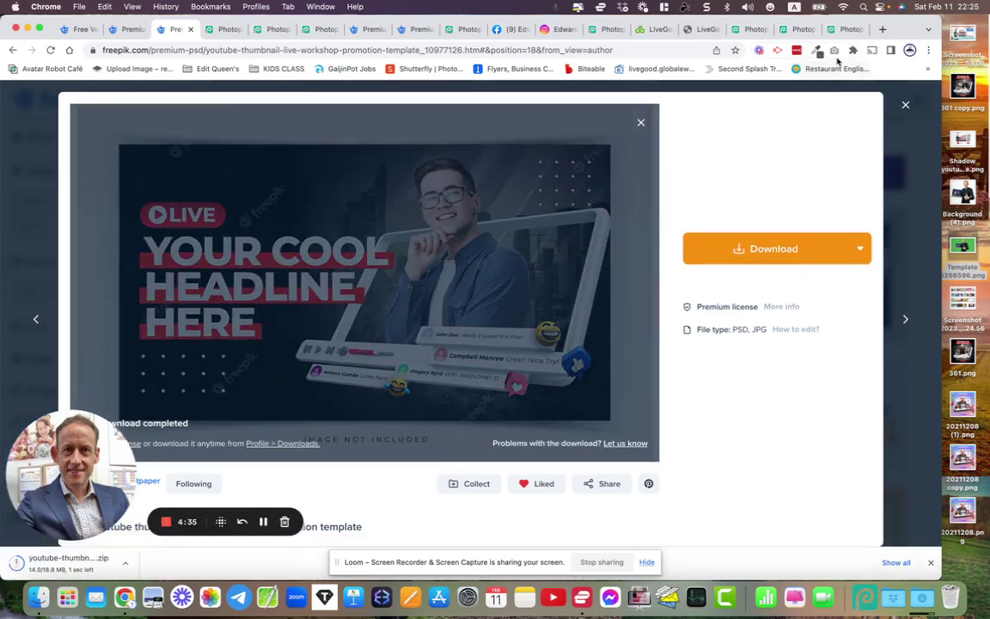
click(842, 28)
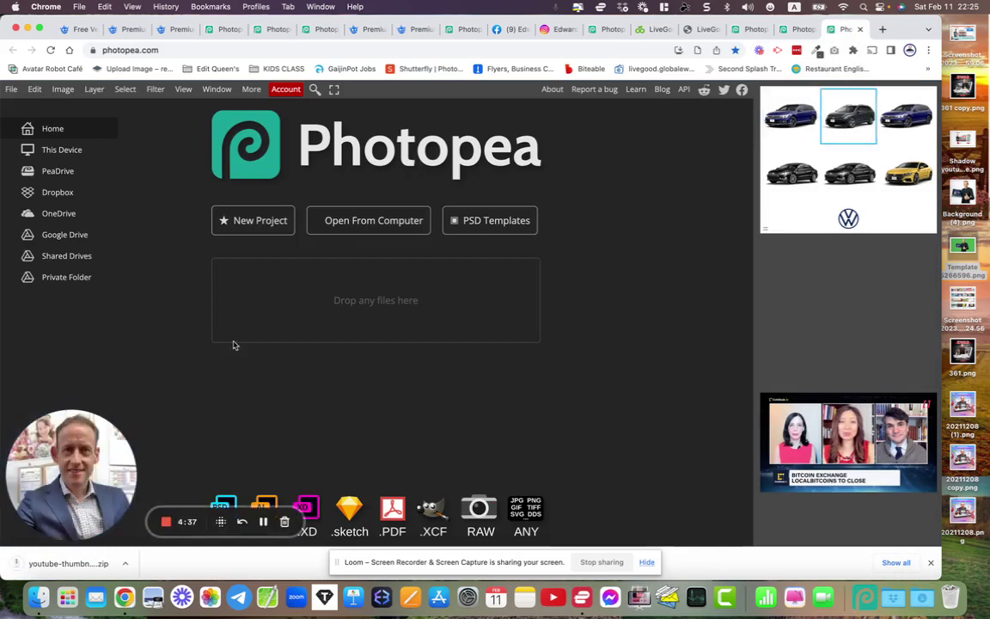
Unzip the download and drag 398.psd from the youtube-thumbnail folder into Photopea.
click(51, 564)
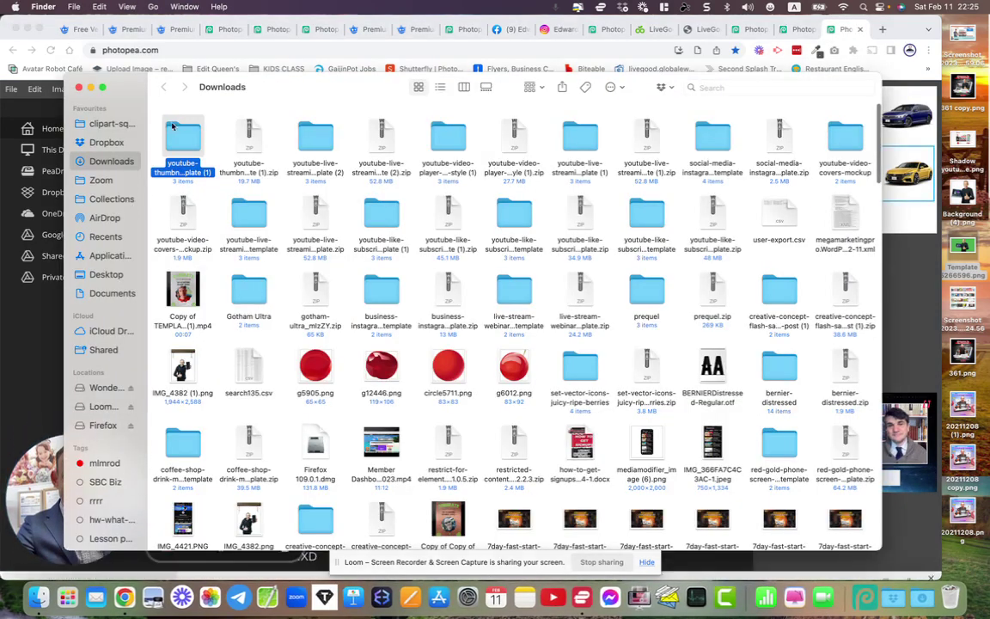
double_click(177, 138)
drag(254, 129, 29, 380)
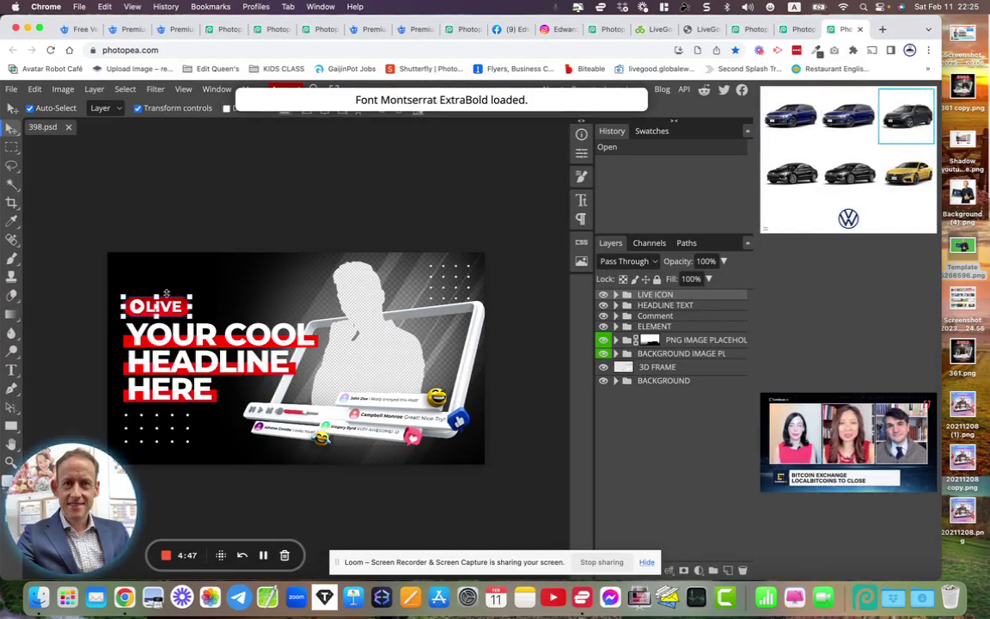
Inspect the YOUR COOL HEADLINE HERE text without changing it, then select the portrait placeholder layer.
scroll(208, 287, up, 3)
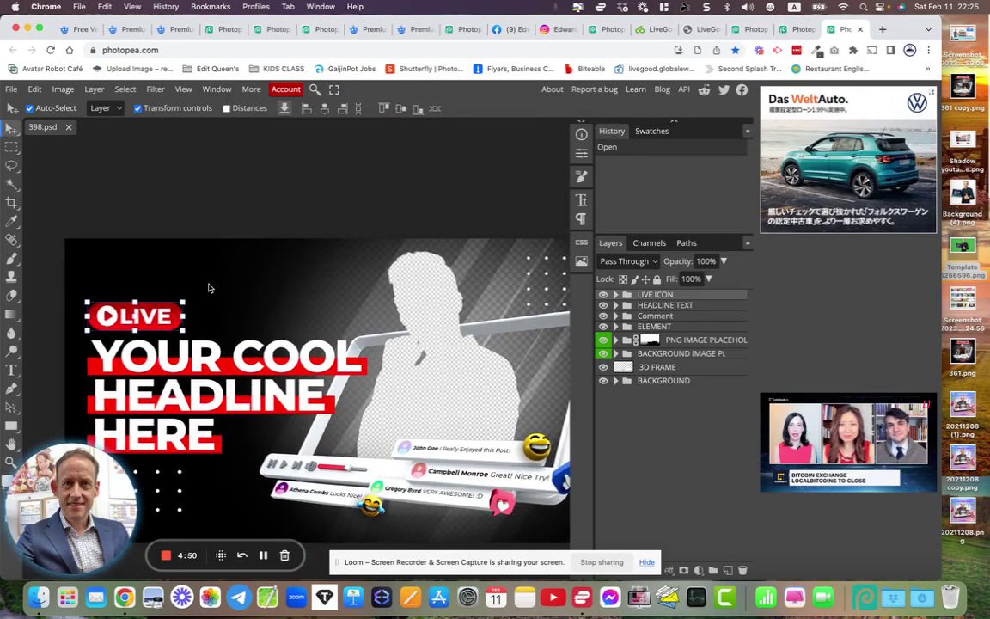
scroll(208, 288, up, 1)
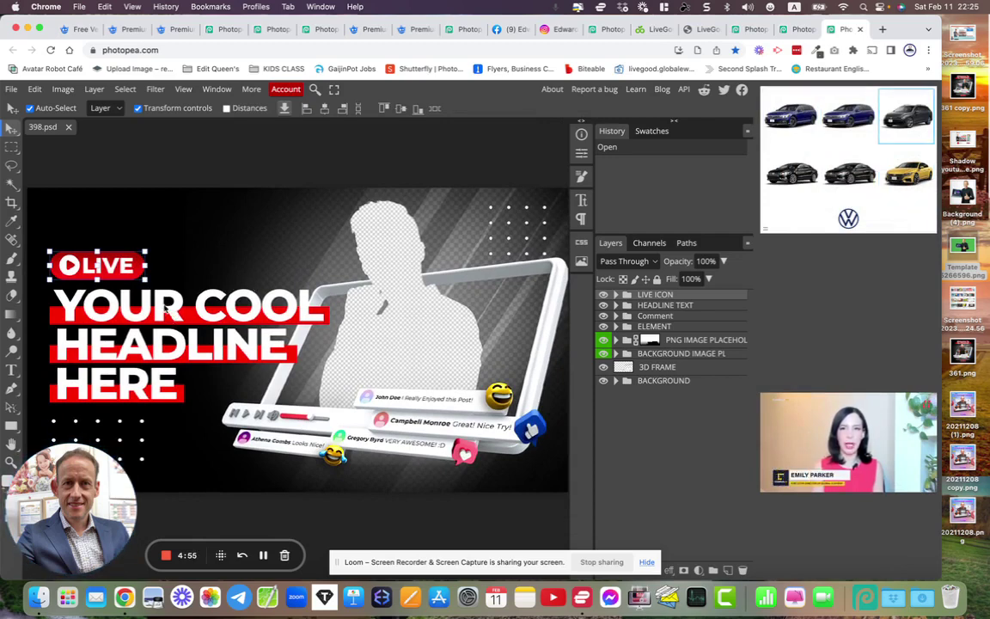
double_click(129, 301)
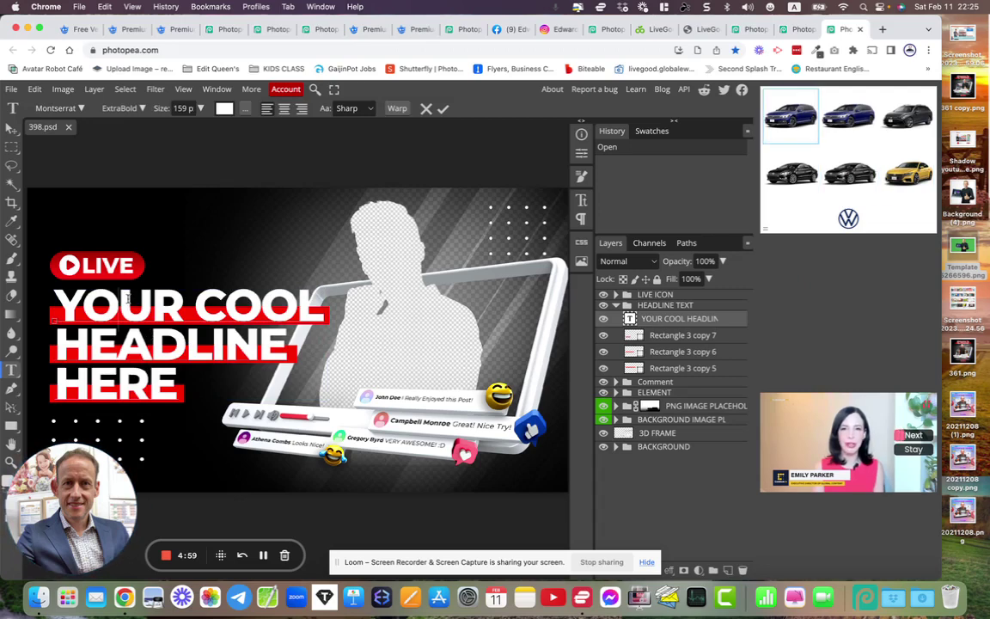
drag(57, 298, 182, 397)
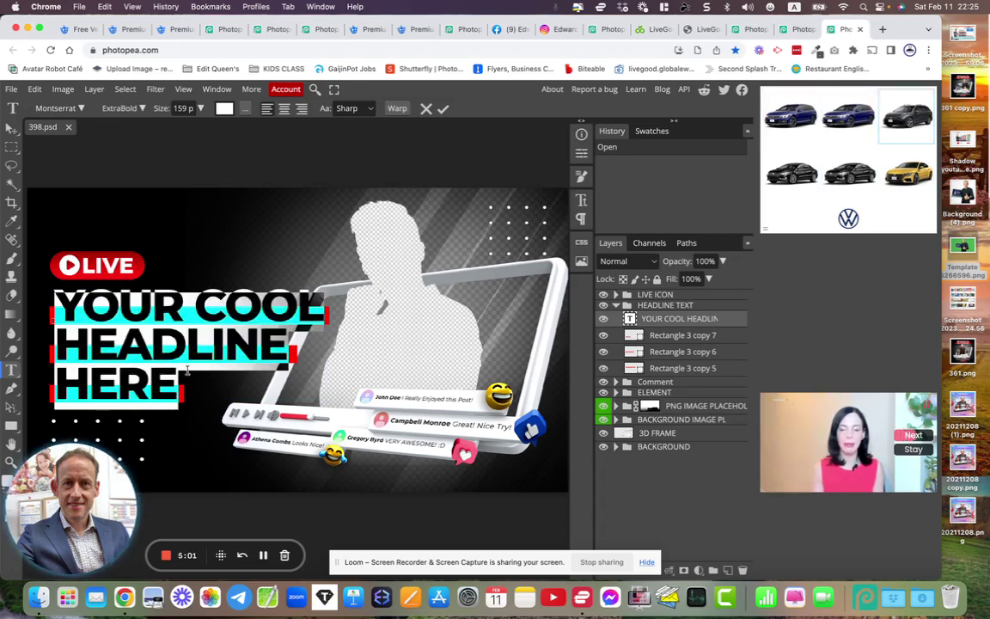
click(189, 366)
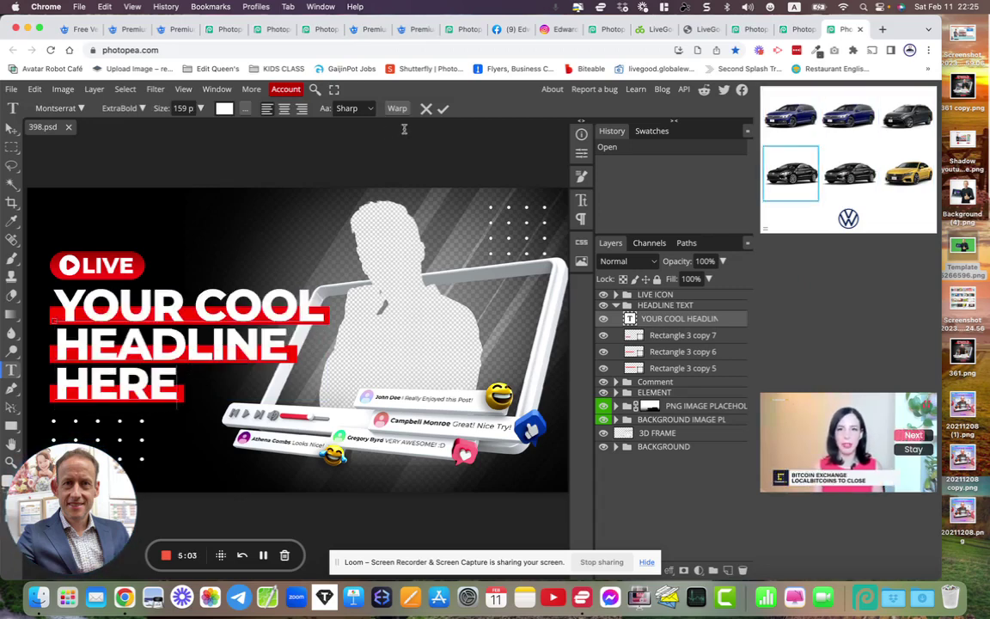
click(425, 108)
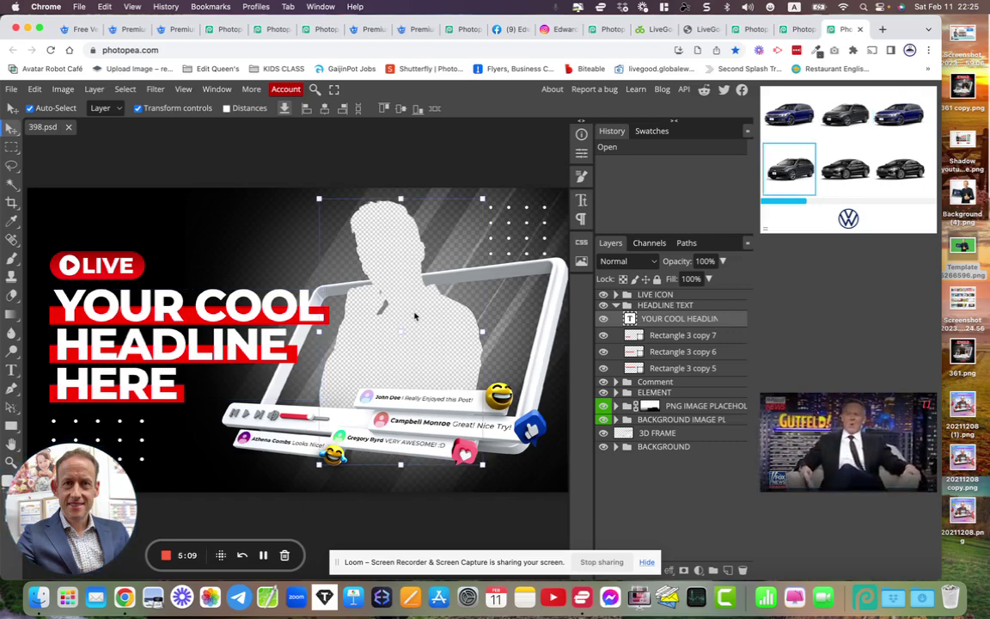
click(415, 316)
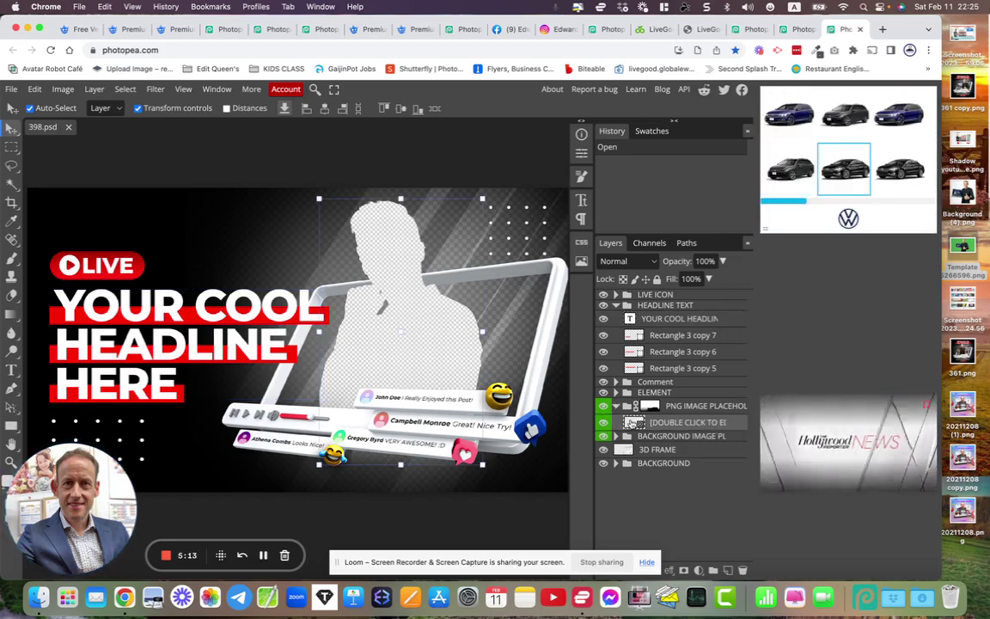
Place Background (4).png in the Layer 0.psd placeholder and scale it to about 399%.
double_click(636, 423)
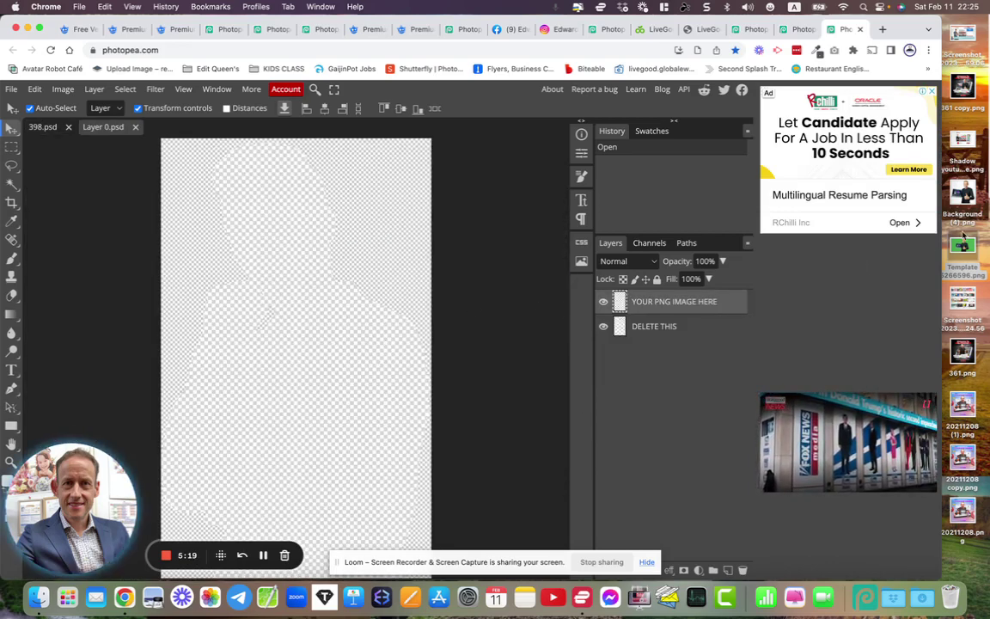
drag(962, 193, 342, 368)
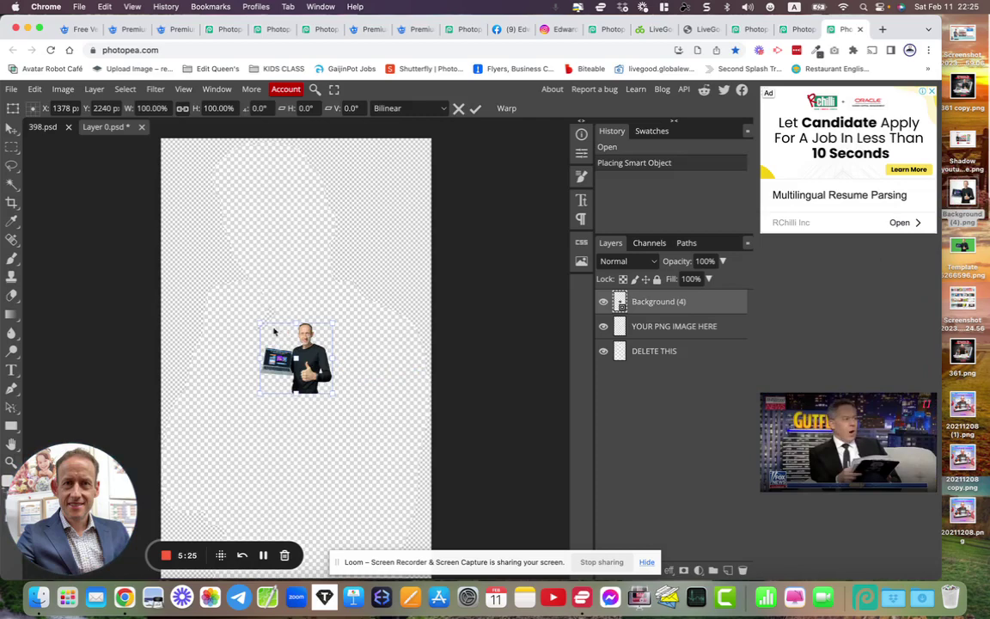
drag(253, 320, 120, 150)
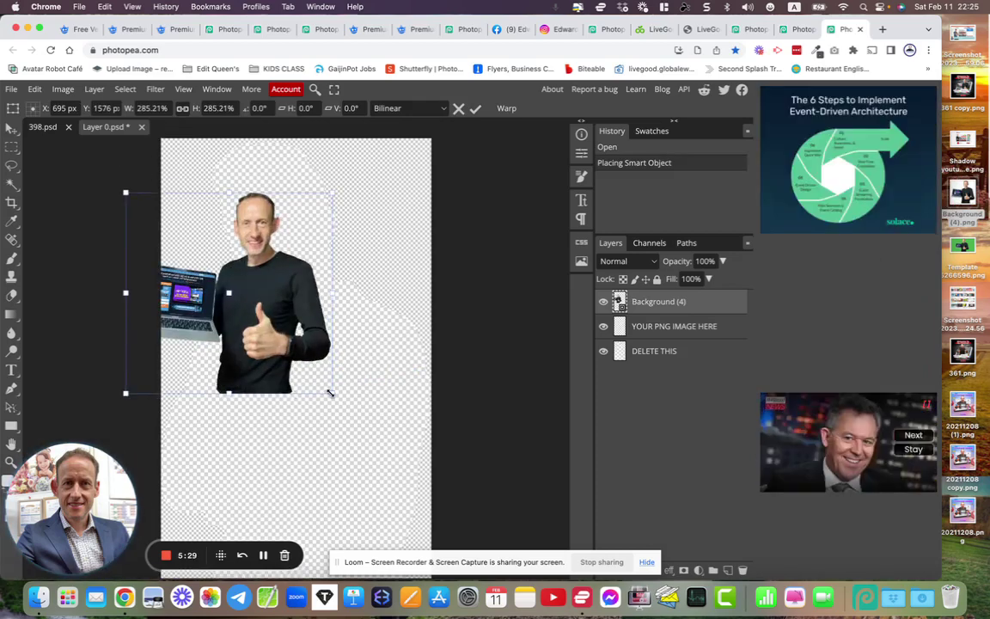
drag(329, 394, 415, 515)
drag(294, 379, 309, 386)
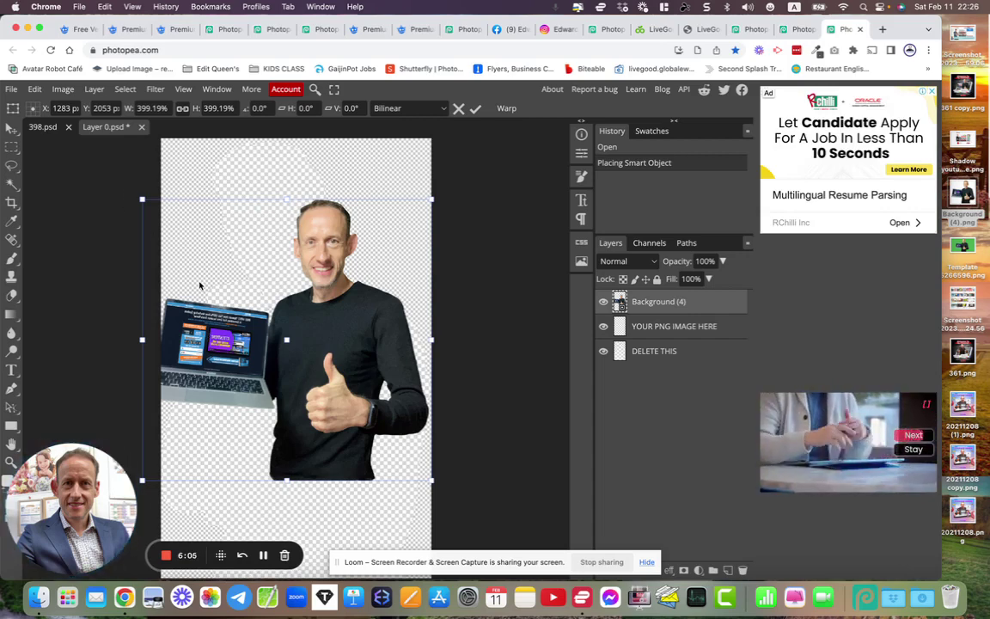
Widen the smart object canvas to 4000 px with Canvas Size.
click(63, 89)
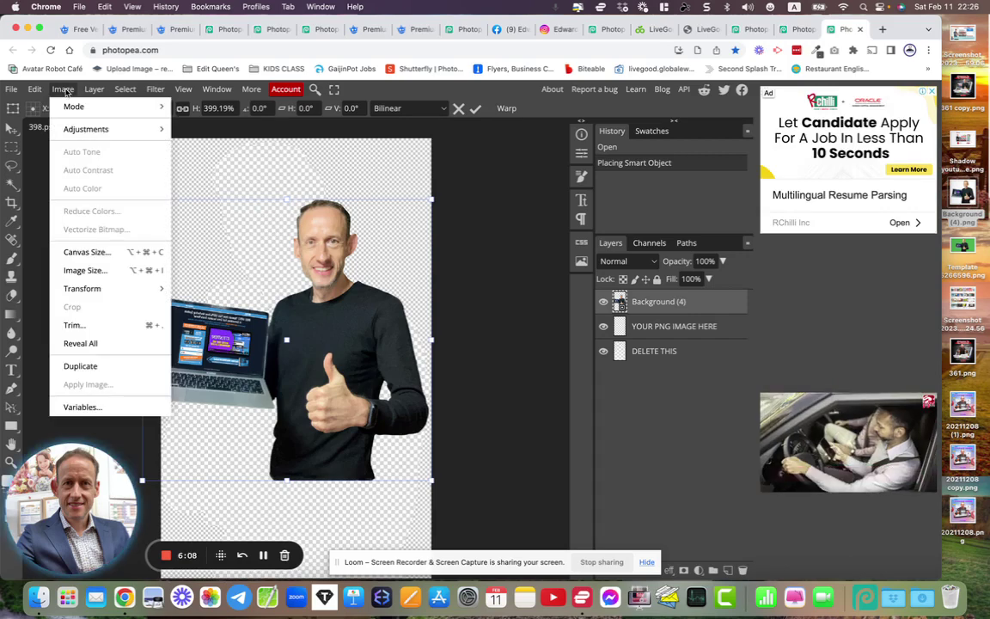
click(87, 252)
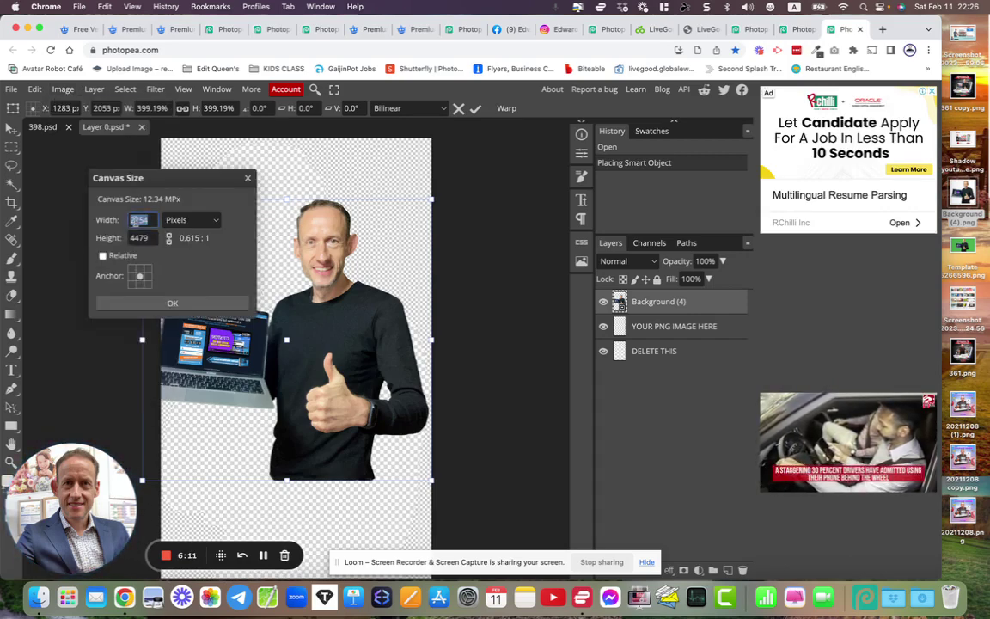
text(4000)
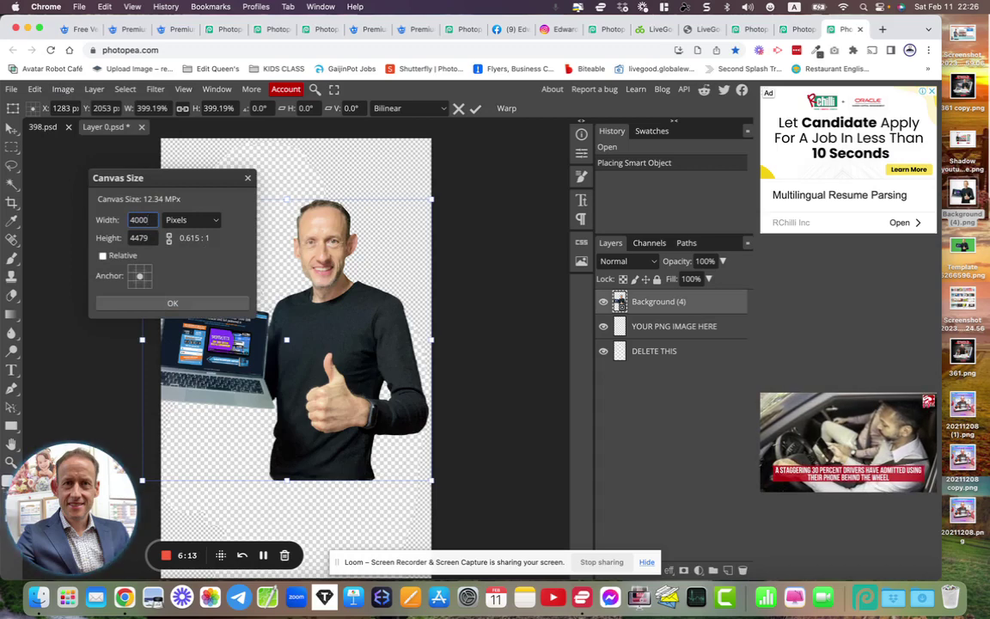
click(148, 305)
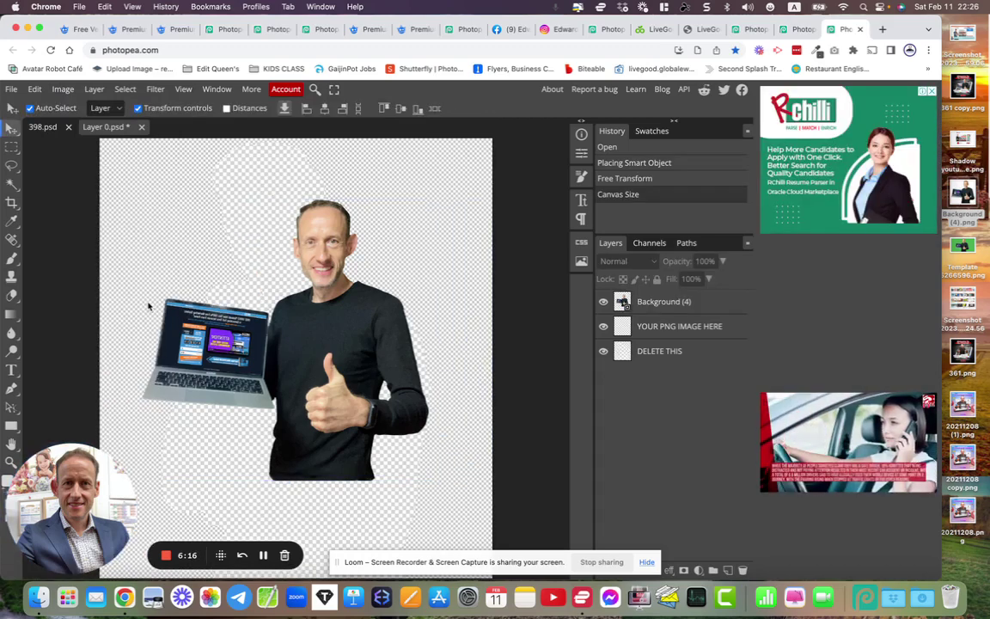
Enlarge the cut-out portrait to about 488%, move it down, and save it to the thumbnail.
click(301, 250)
drag(143, 200, 103, 163)
drag(433, 165, 461, 141)
mouse_move(375, 265)
mouse_down()
mouse_move(378, 289)
mouse_move(377, 251)
mouse_up()
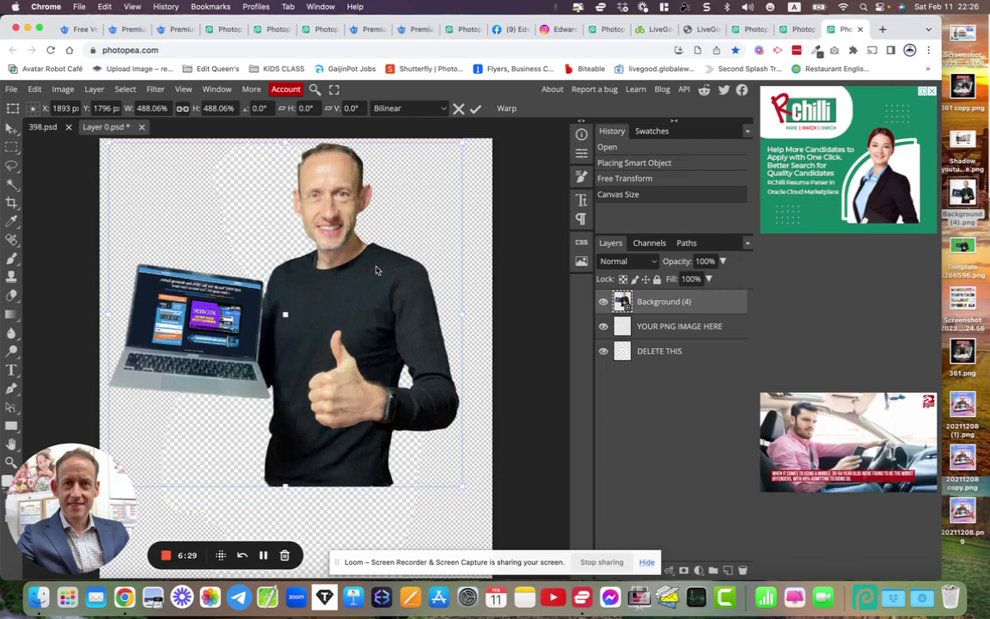
click(476, 111)
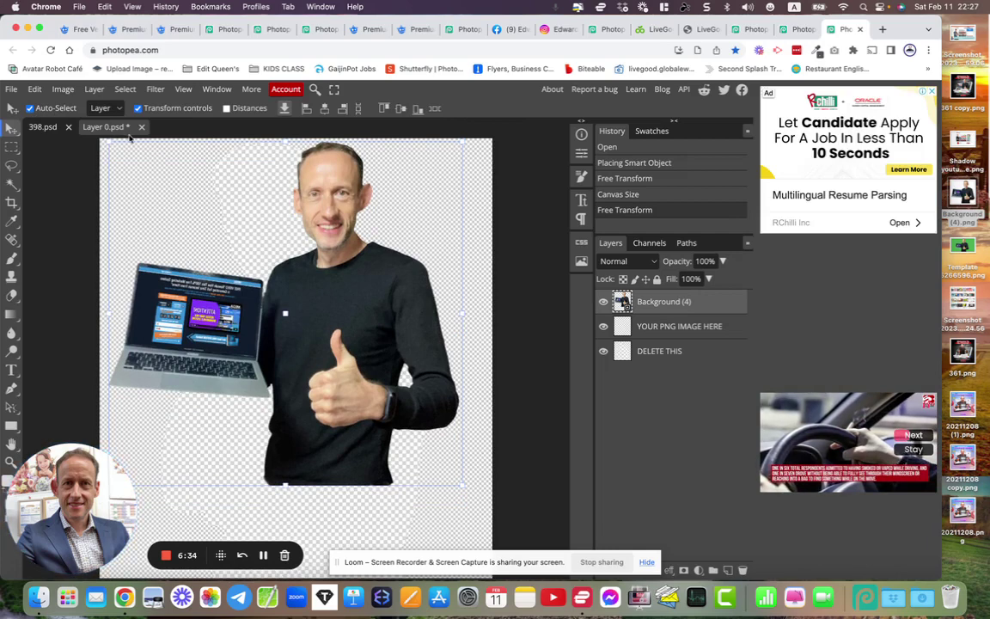
key(ctrl+s)
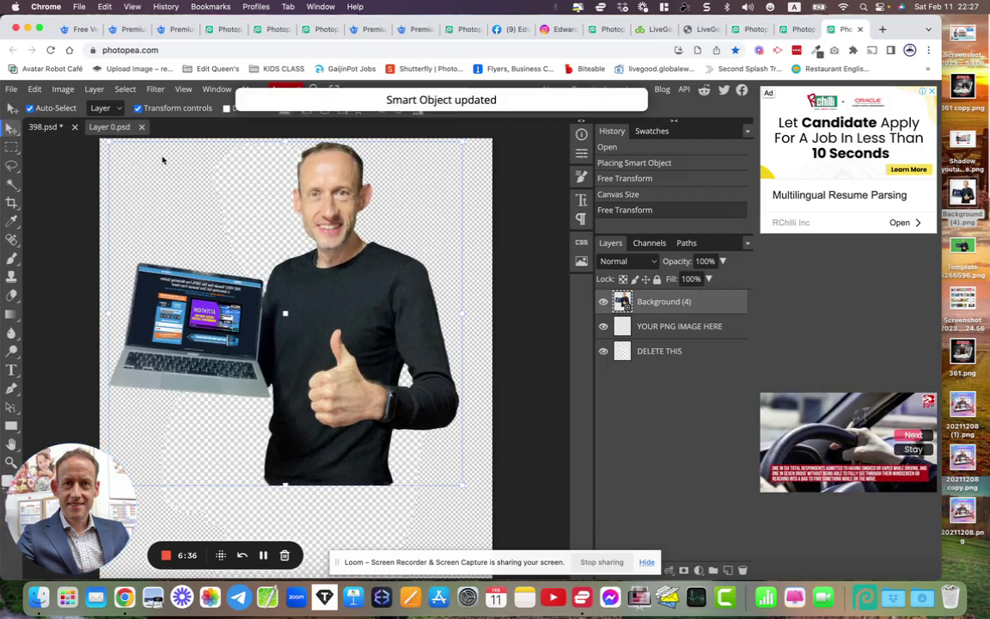
Hide the YOUR PNG IMAGE HERE placeholder layer in Layer 0.psd and save.
click(57, 131)
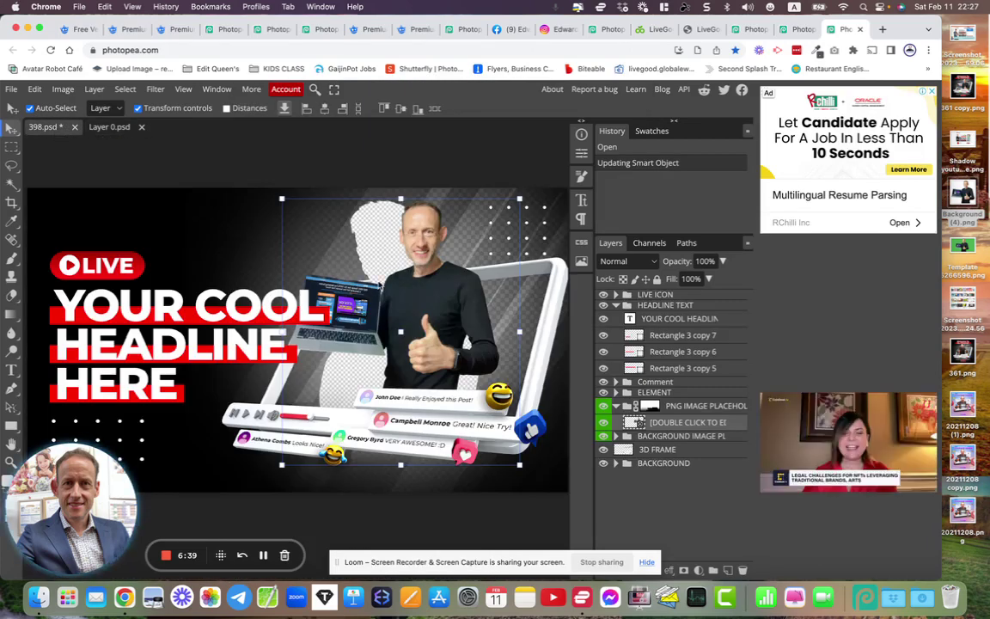
click(109, 127)
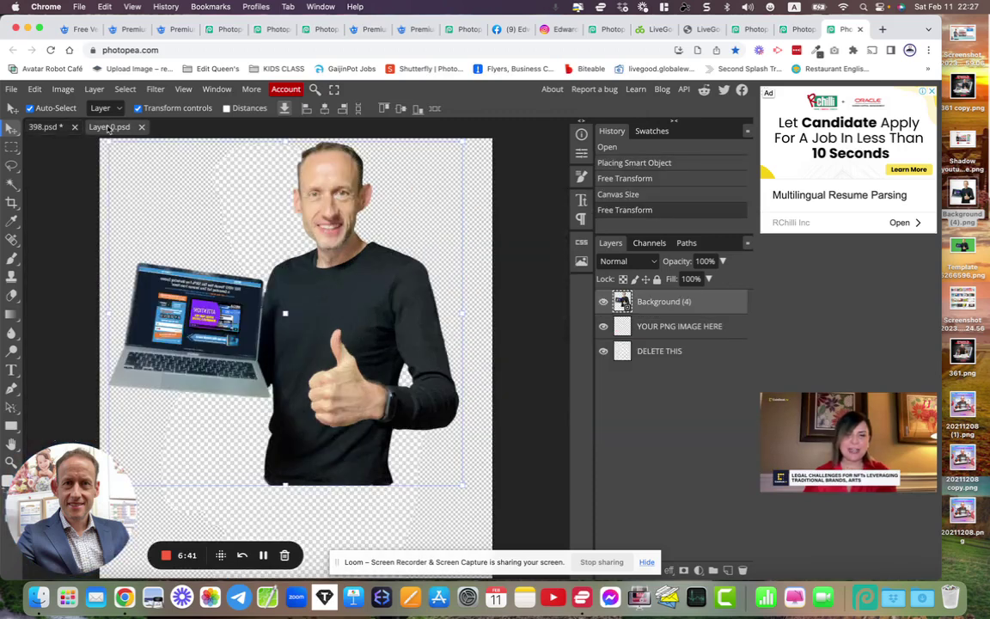
click(603, 328)
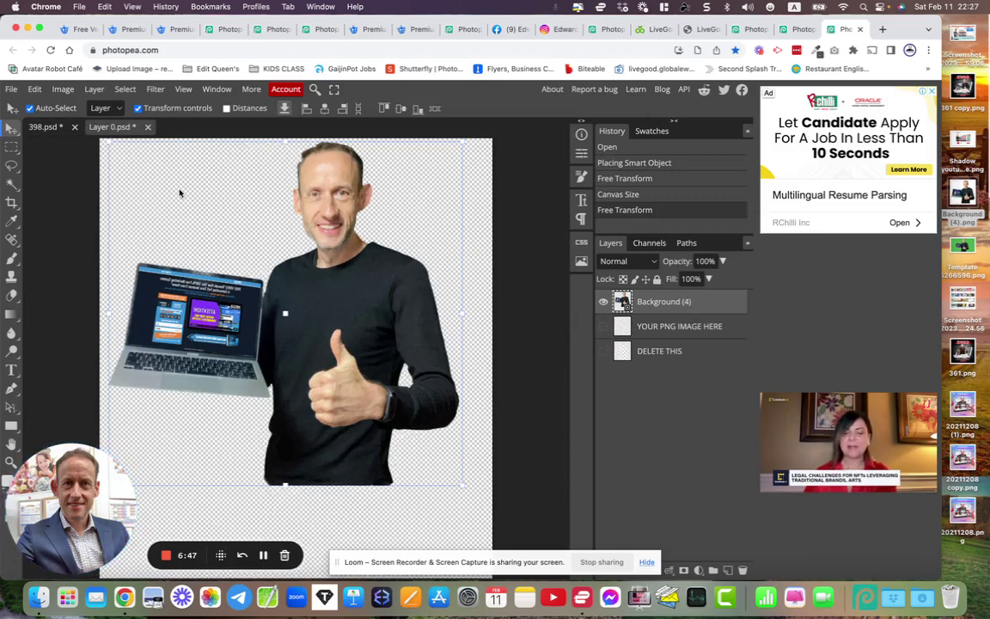
key(ctrl+s)
Nudge the portrait slightly right in the 398.psd thumbnail, then return to Layer 0.psd.
click(48, 126)
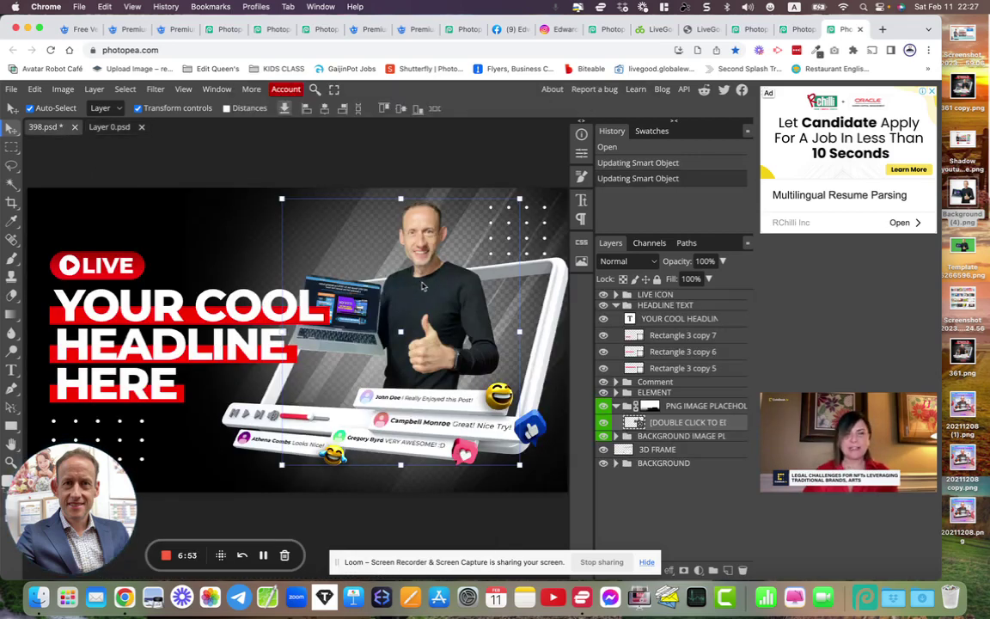
drag(421, 286, 448, 286)
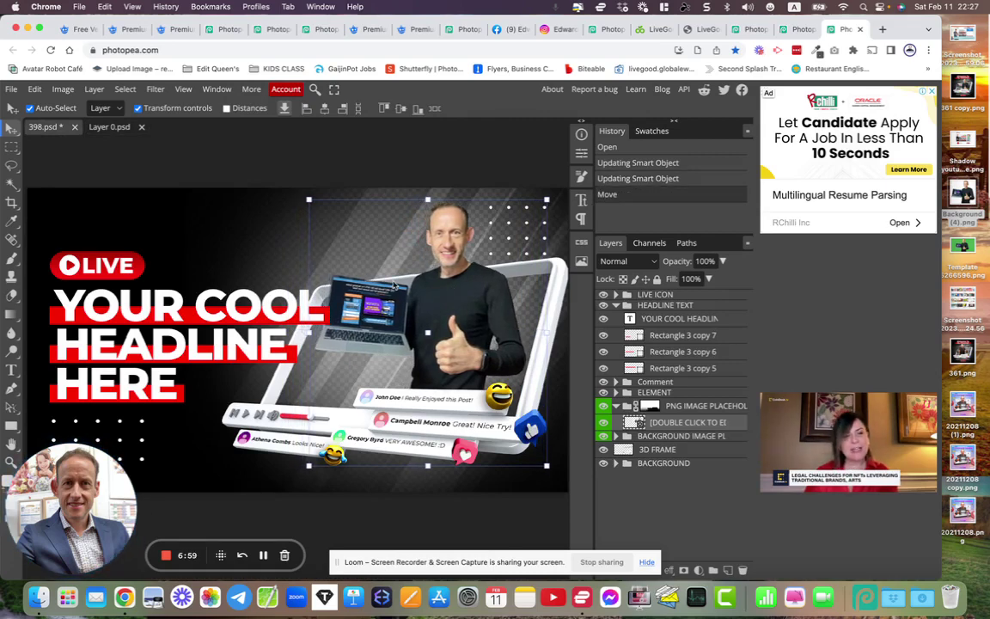
click(103, 126)
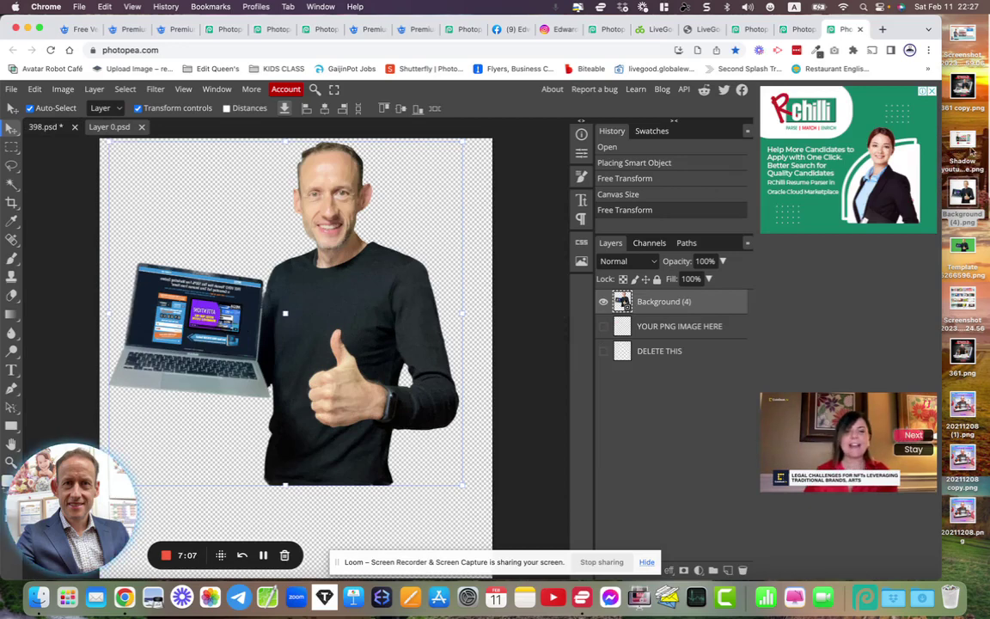
Drop the webpage screenshot into Layer 0.psd and shrink it to about half size near the laptop.
drag(962, 41, 204, 284)
drag(235, 318, 218, 306)
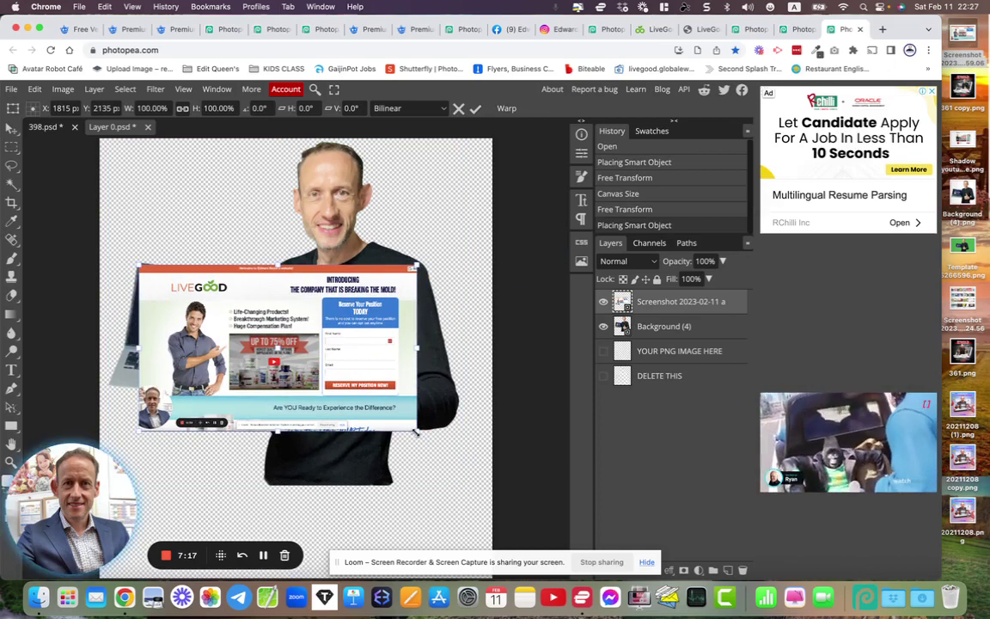
drag(416, 432, 272, 388)
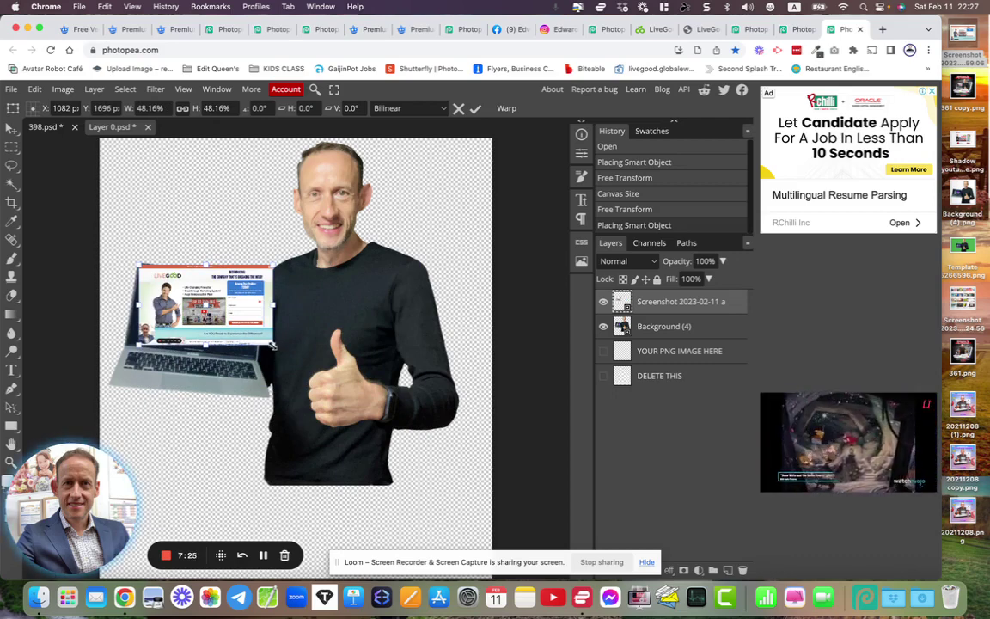
Distort the screenshot's corners to fit the laptop screen, commit, and save to the thumbnail.
drag(274, 344, 255, 358)
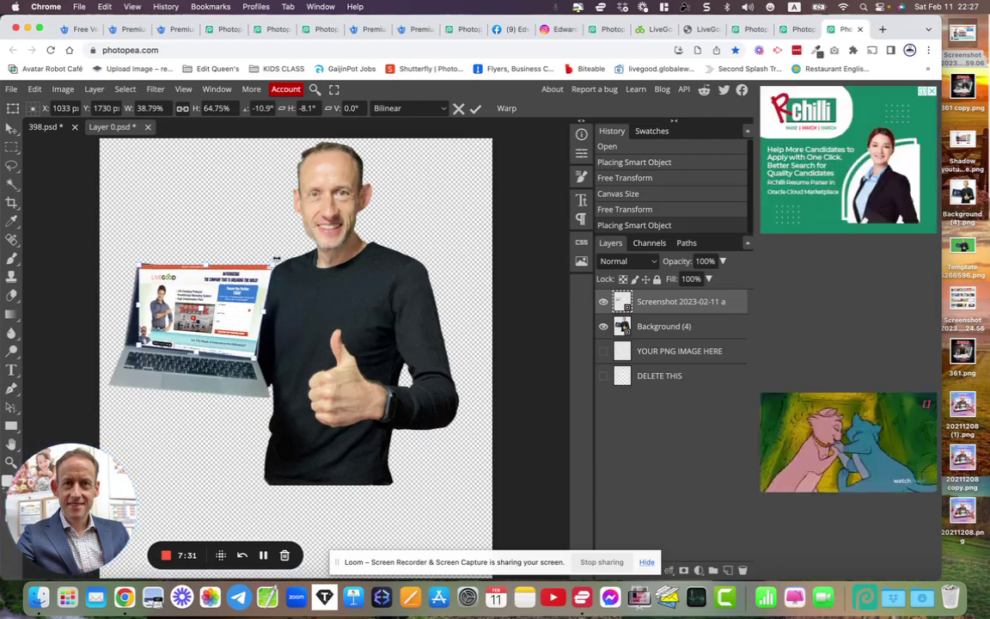
drag(245, 239, 258, 258)
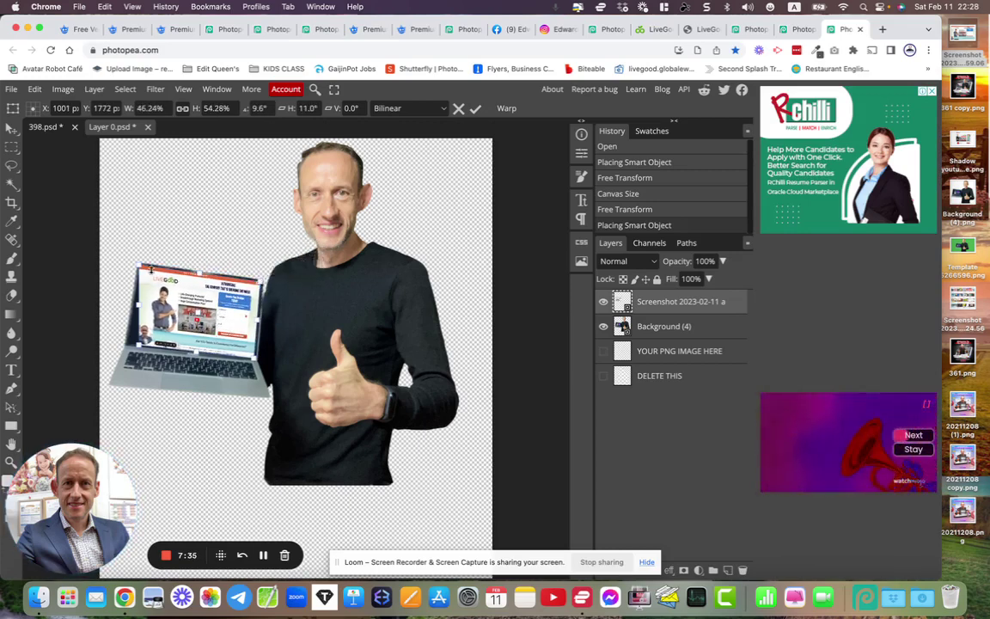
mouse_move(136, 341)
mouse_down()
mouse_move(126, 320)
mouse_move(129, 341)
mouse_up()
drag(136, 263, 136, 262)
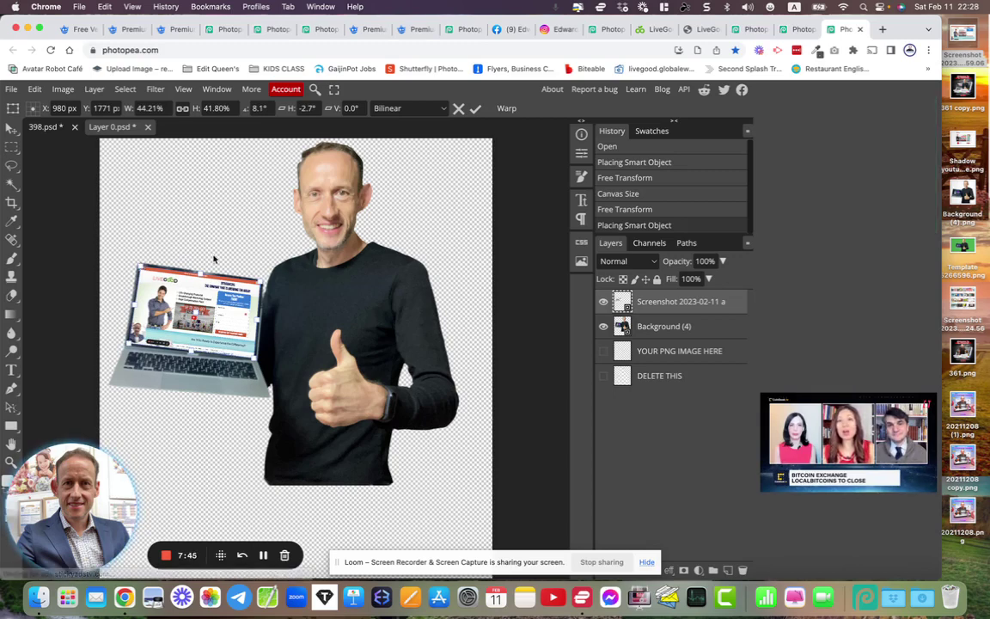
mouse_move(129, 339)
mouse_down()
mouse_move(122, 327)
mouse_move(126, 344)
mouse_up()
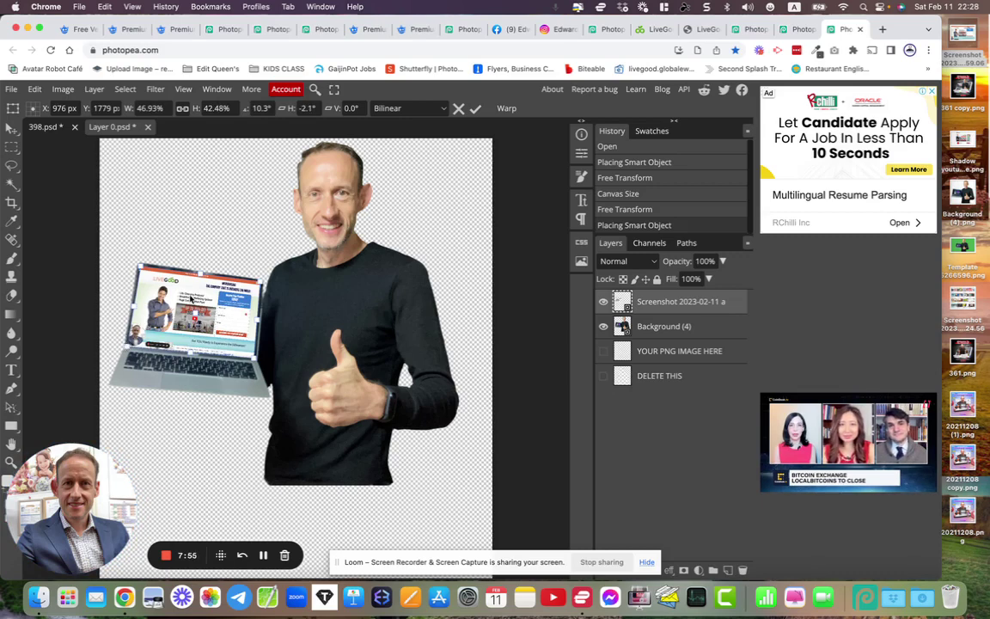
click(476, 109)
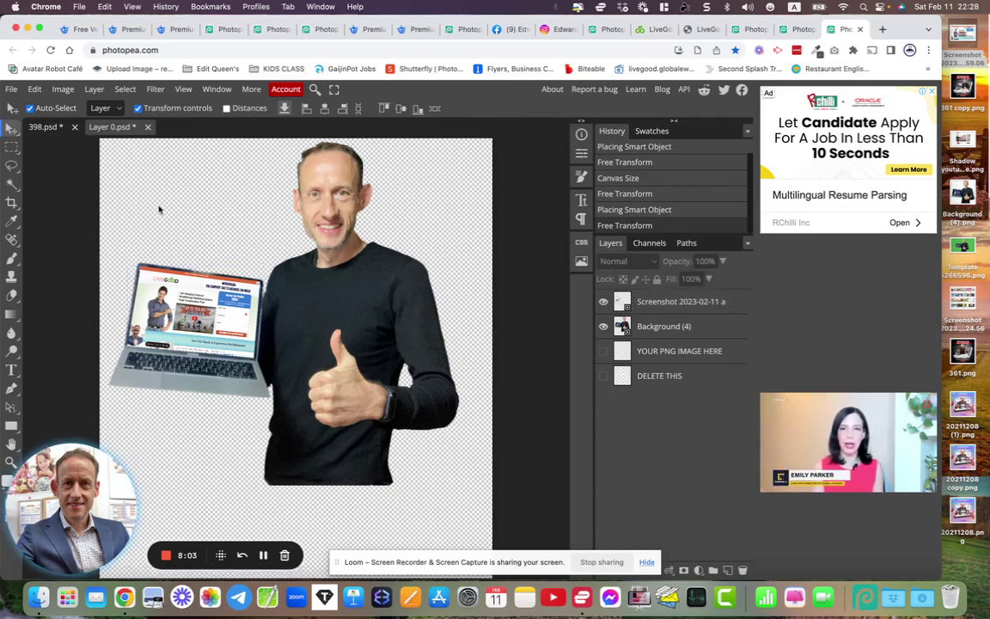
key(ctrl+s)
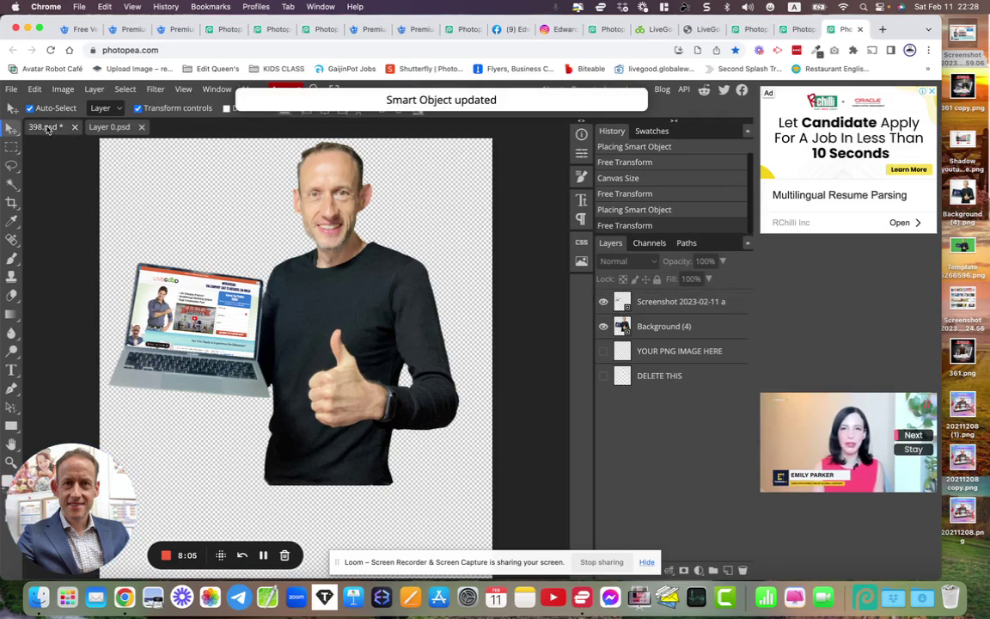
Replace the 398.psd headline text with 'LOCK-IN A FREE SPOT TODAY!'.
click(43, 126)
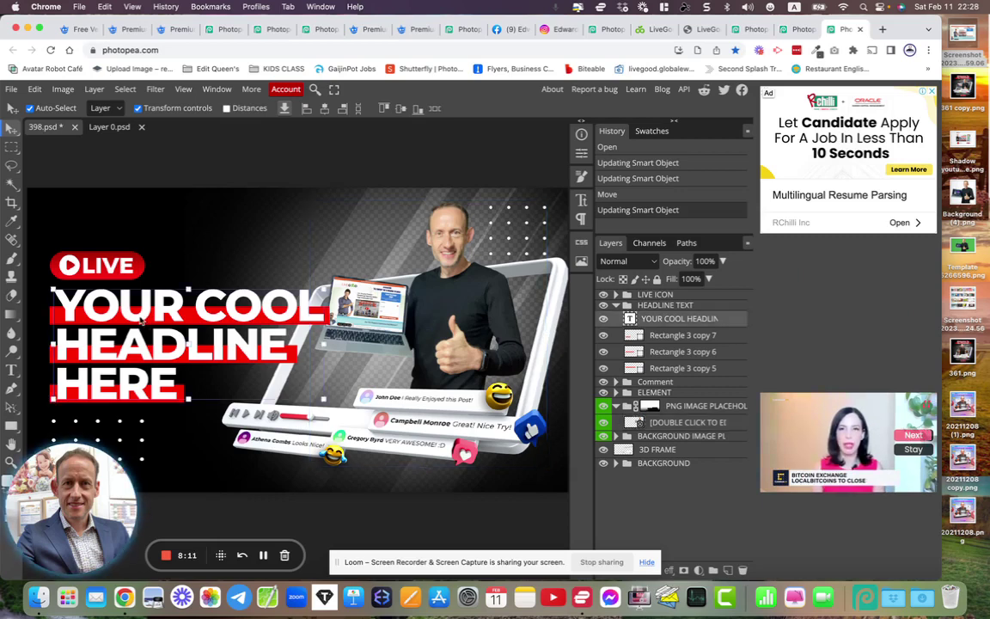
double_click(140, 318)
text(LOCK)
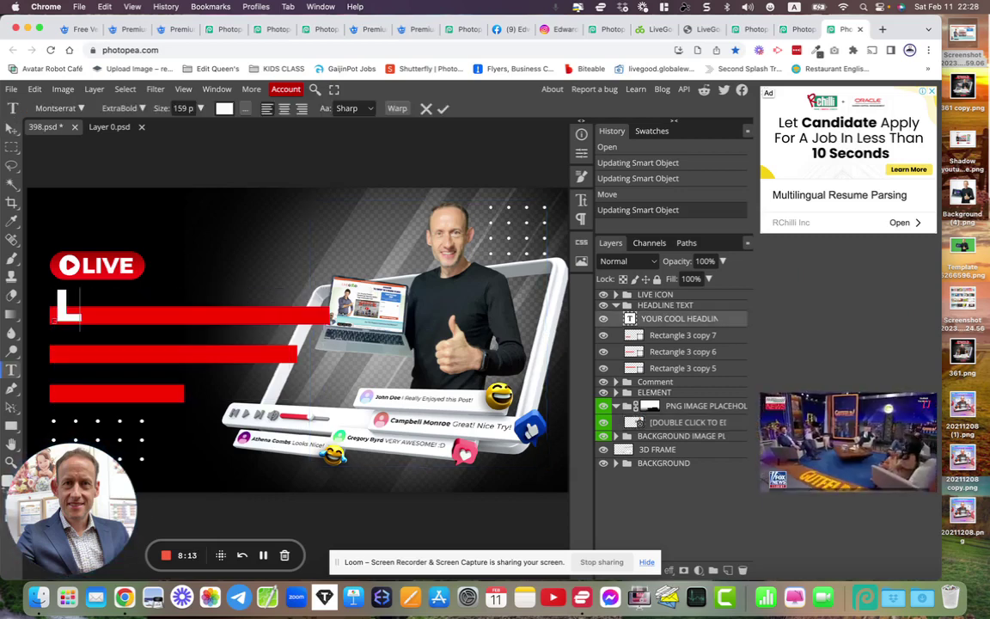
text(-)
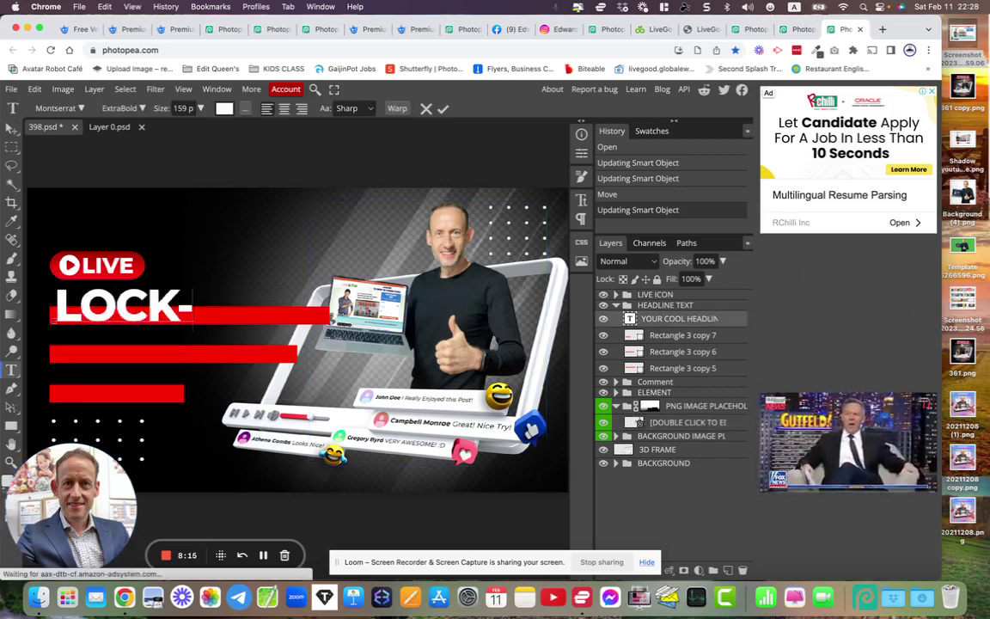
text(IN A )
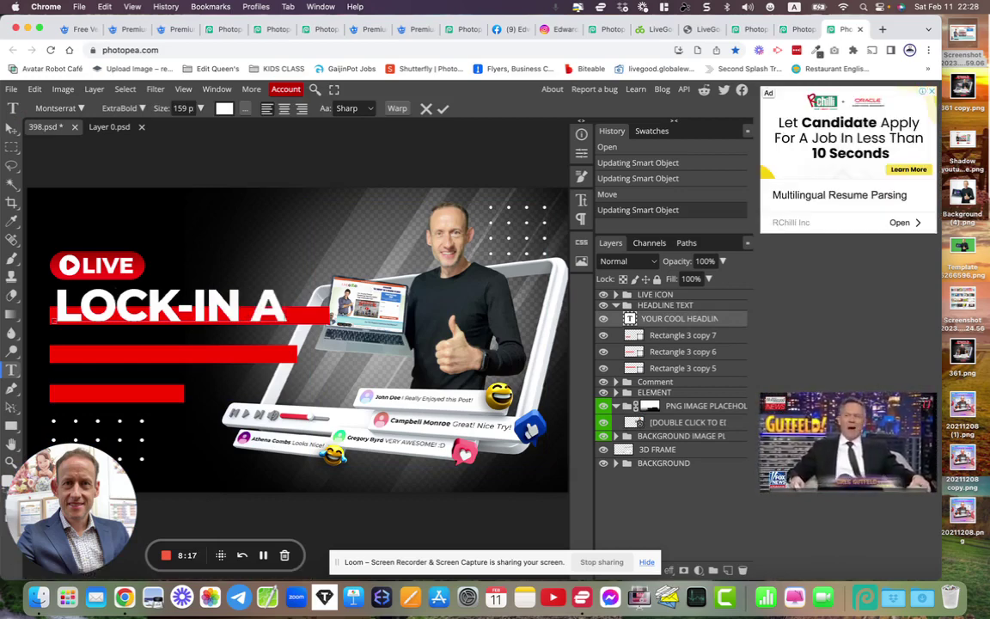
text(FRE)
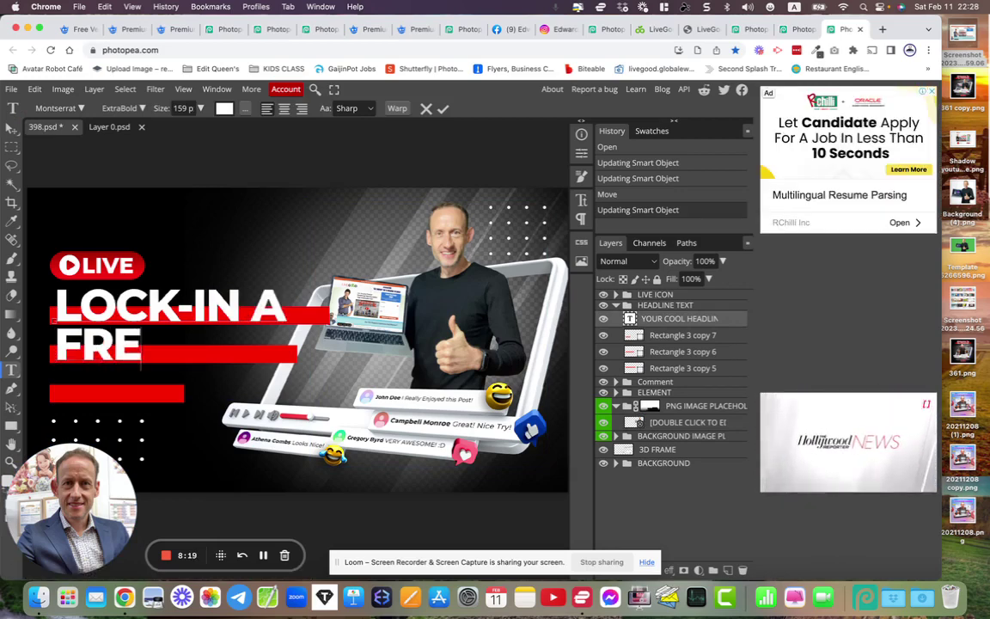
text(E SPOT )
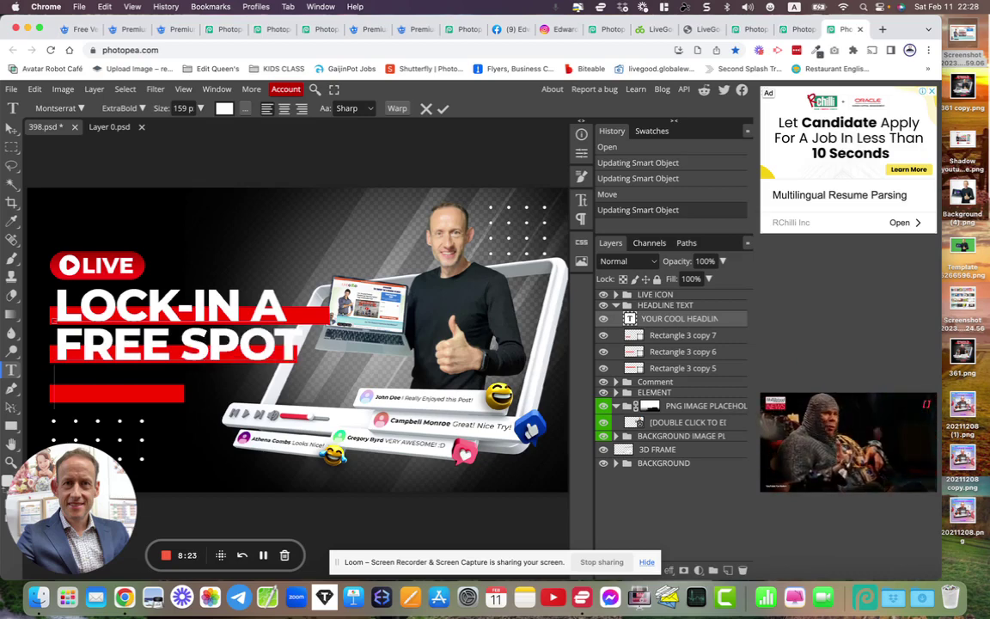
text(TODAY!)
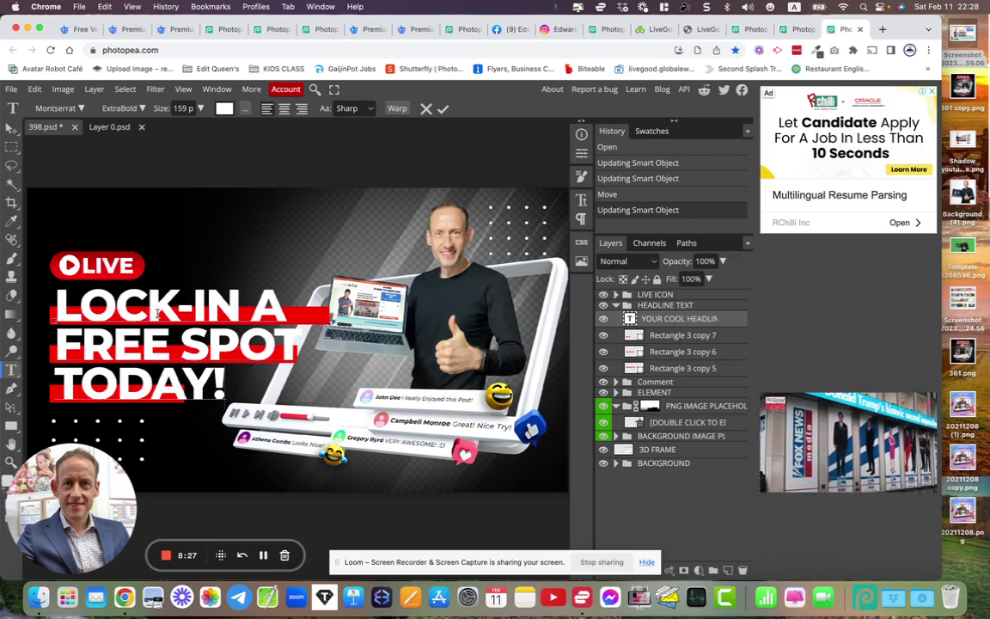
click(442, 109)
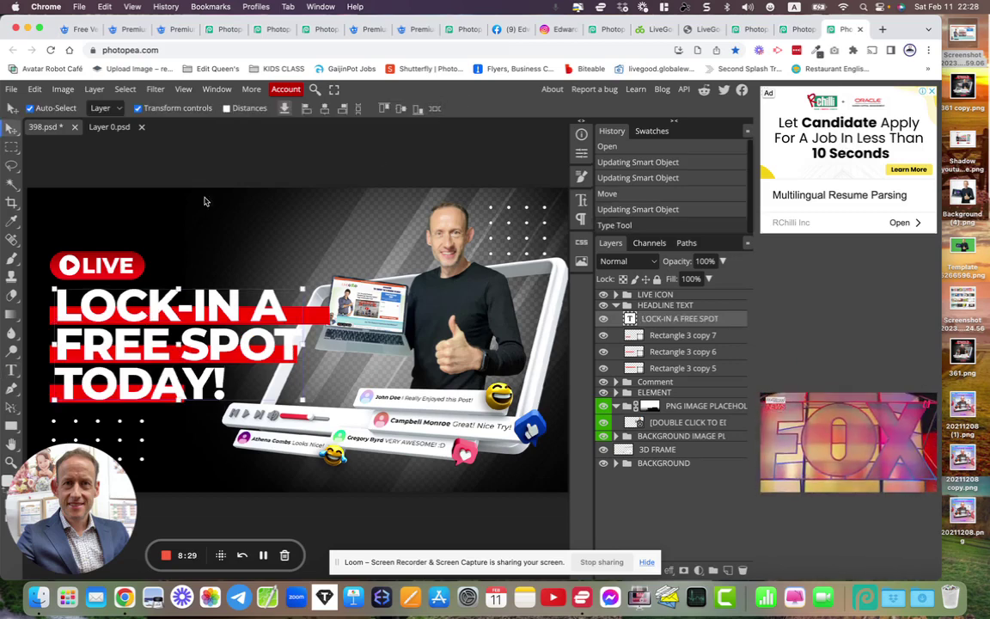
Change the LIVE badge text to 'JOIN NOW!'.
click(105, 264)
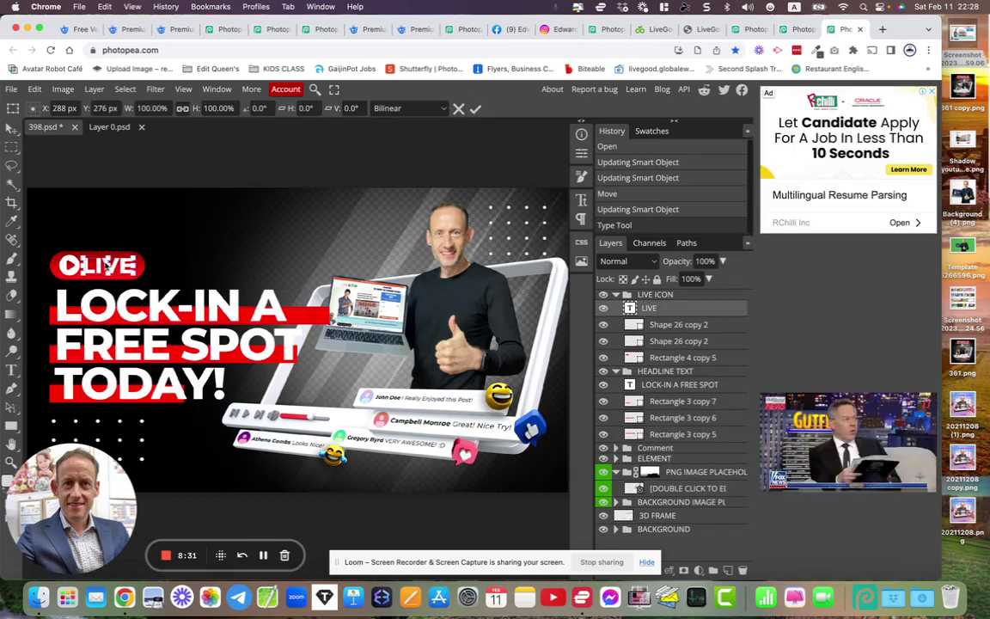
double_click(105, 266)
double_click(105, 266)
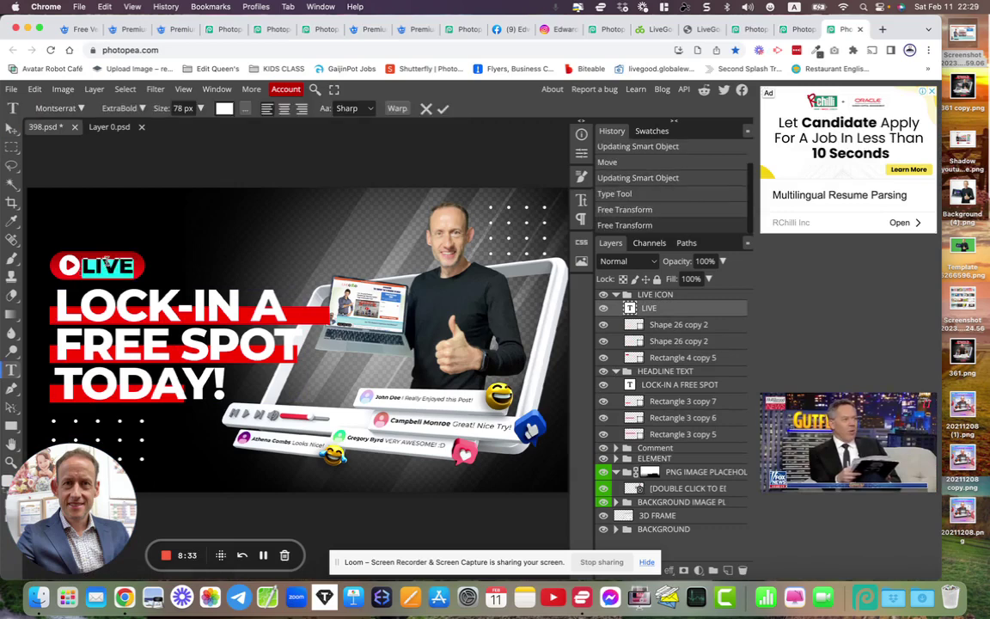
text(JOIN NOW!)
click(443, 109)
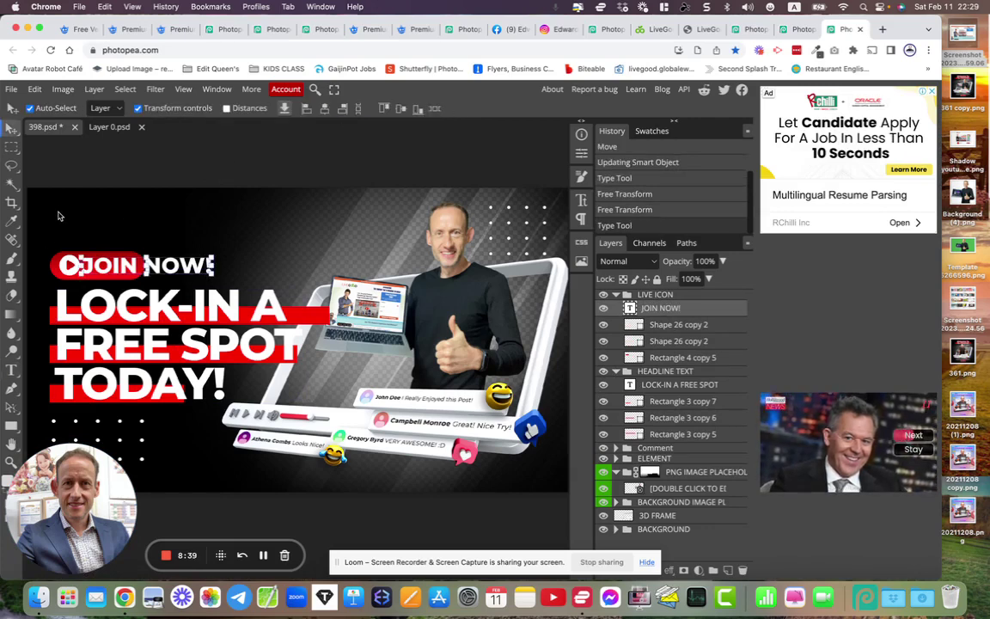
Scale the red badge rectangle to about 122% so it fits 'JOIN NOW!'.
click(60, 226)
click(54, 265)
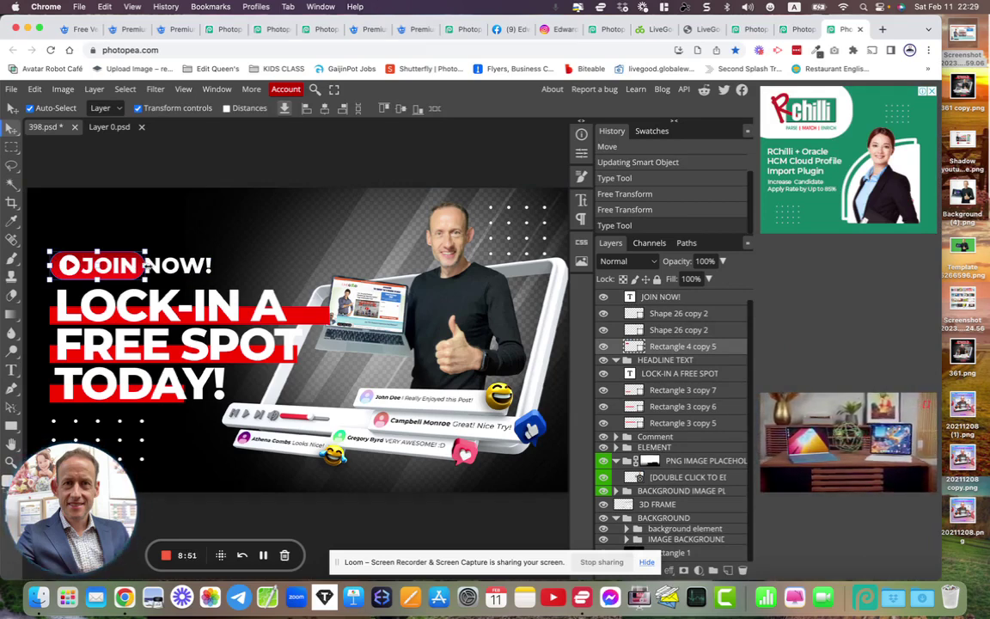
key(ctrl+t)
drag(146, 265, 224, 267)
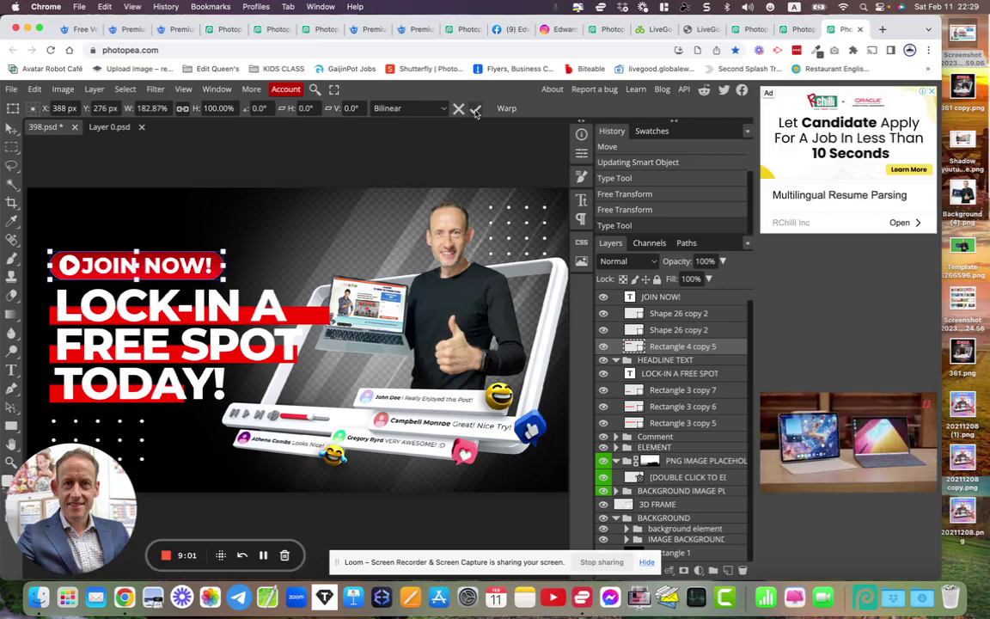
click(475, 110)
click(161, 216)
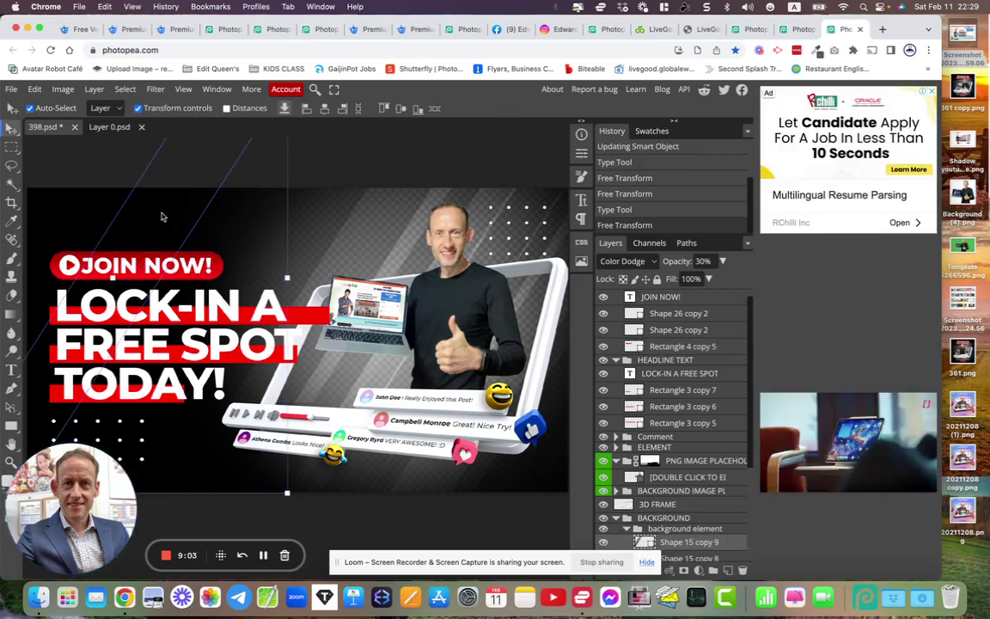
click(416, 512)
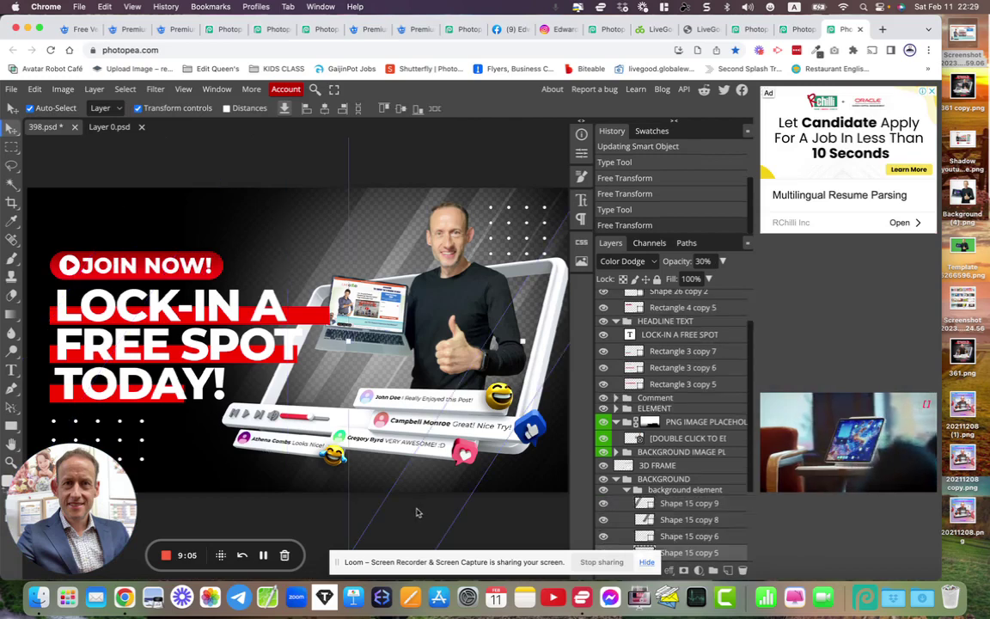
Open the comment bubble smart object to inspect it, then close it and Layer 0.psd.
click(284, 450)
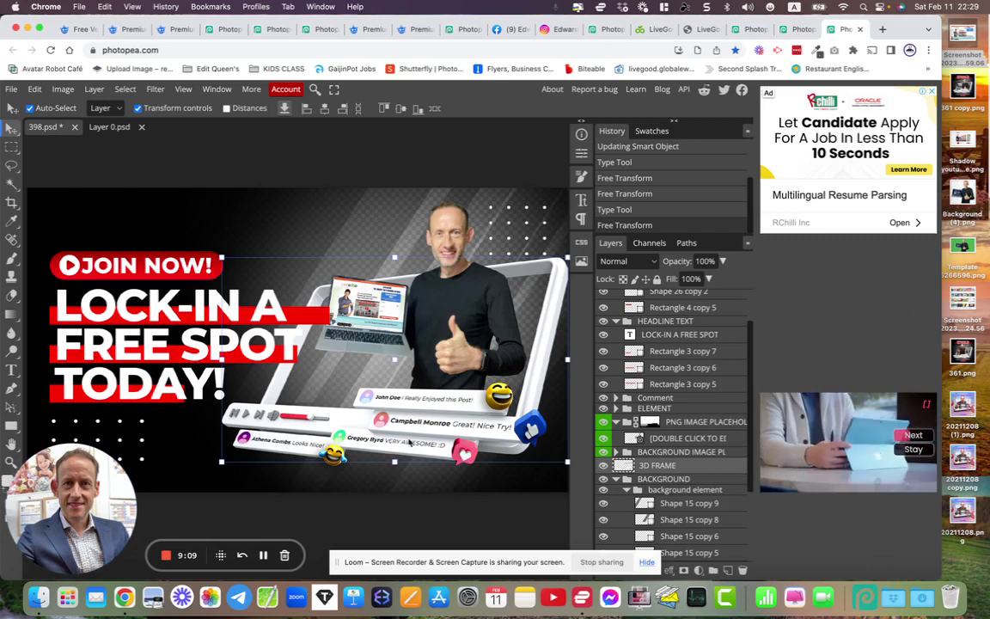
click(413, 442)
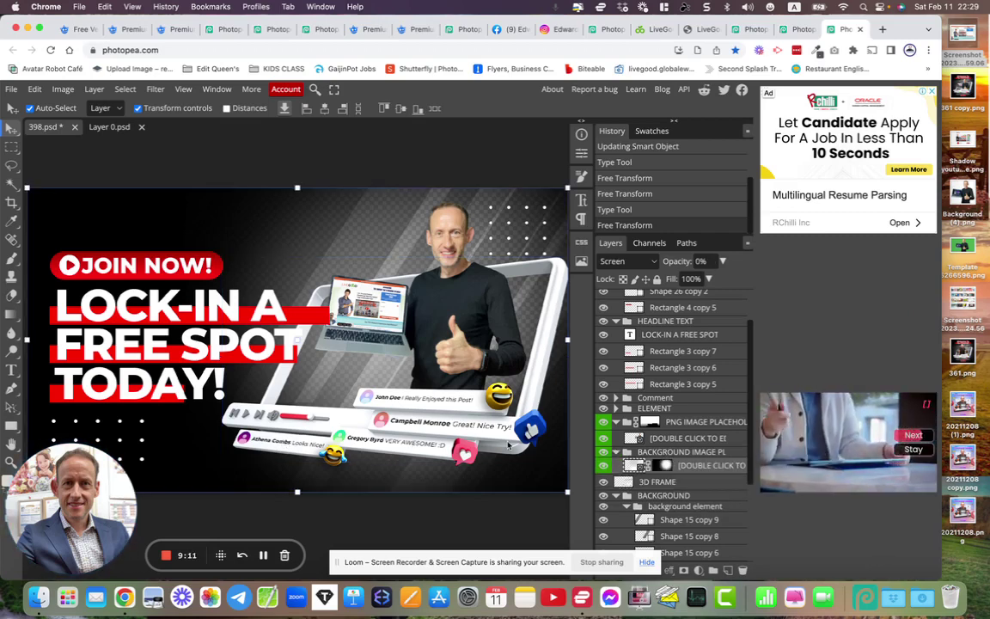
scroll(654, 481, down, 3)
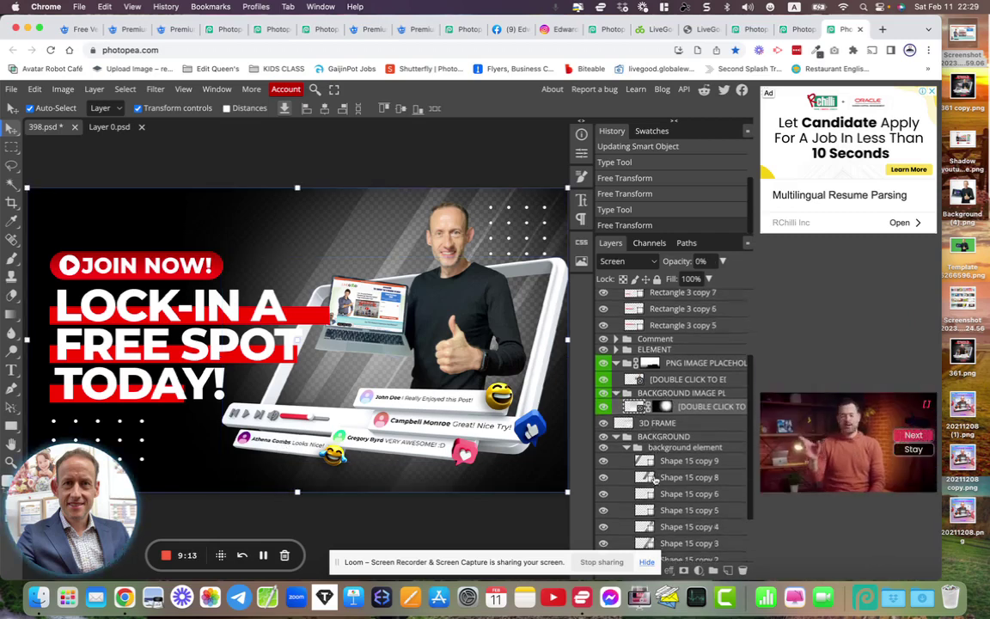
click(470, 427)
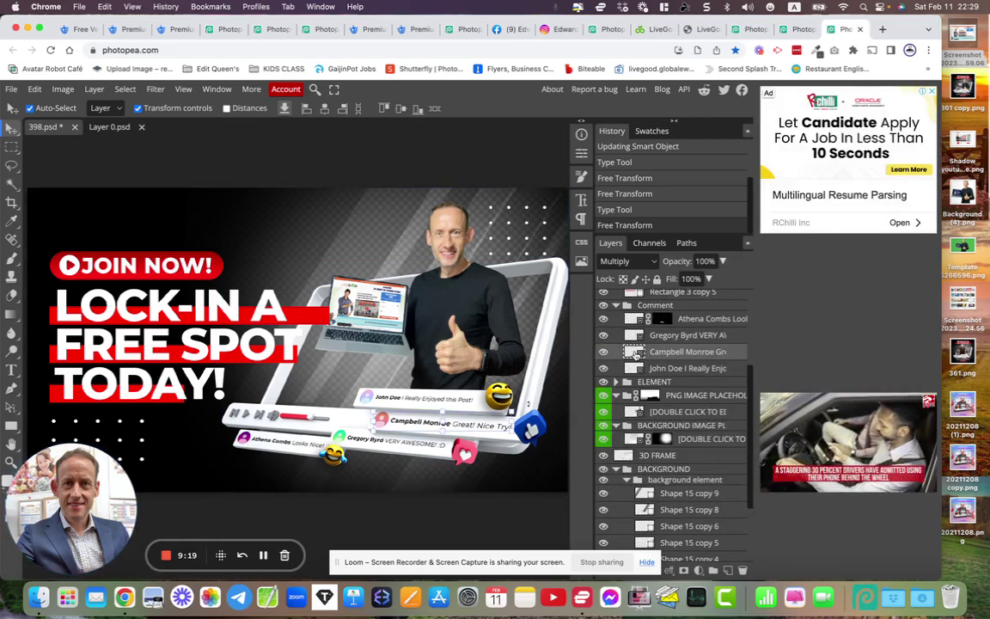
double_click(636, 352)
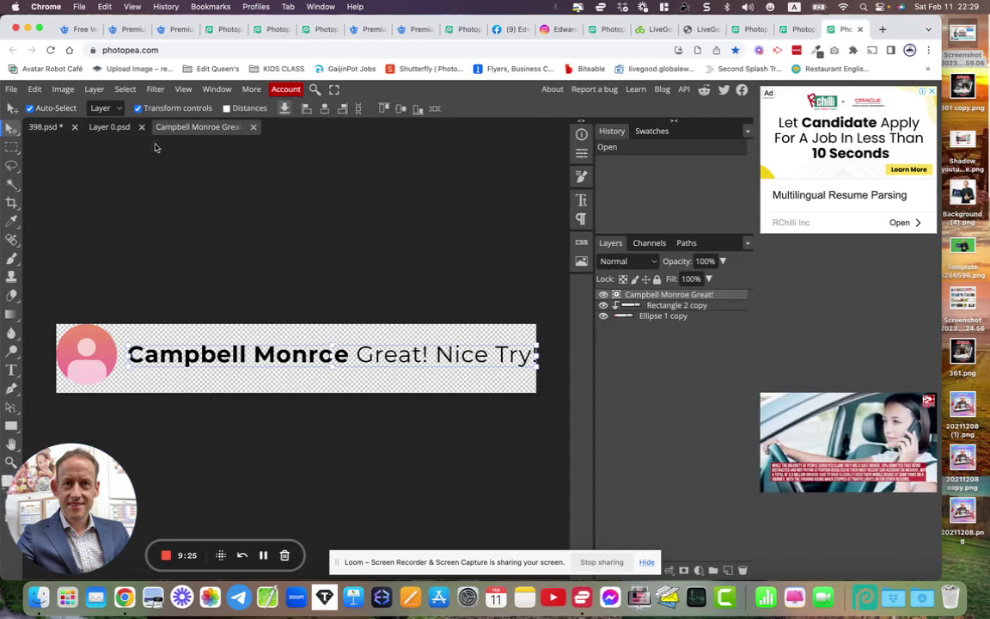
click(254, 127)
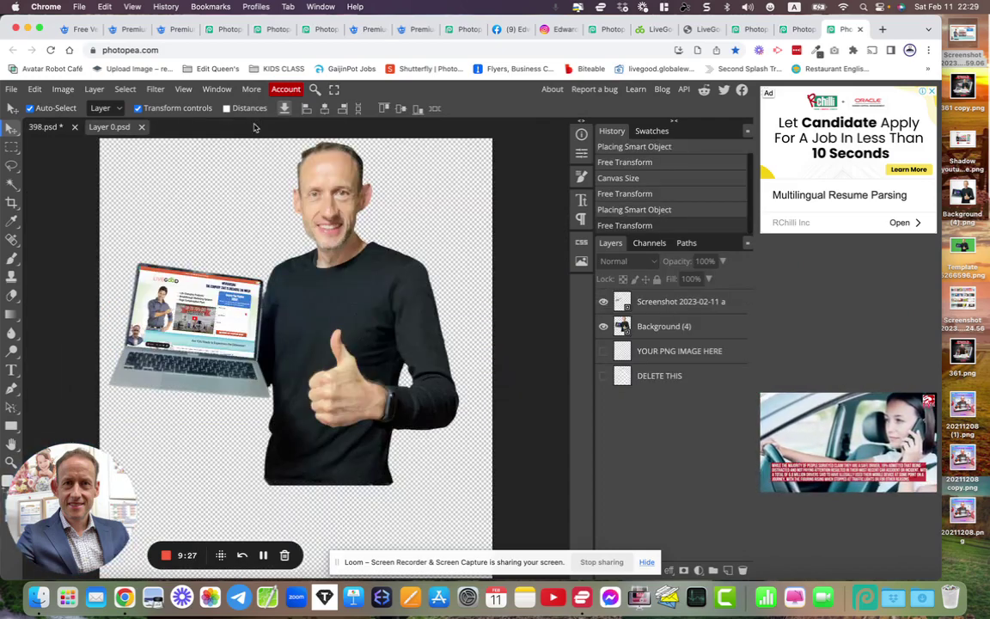
click(141, 127)
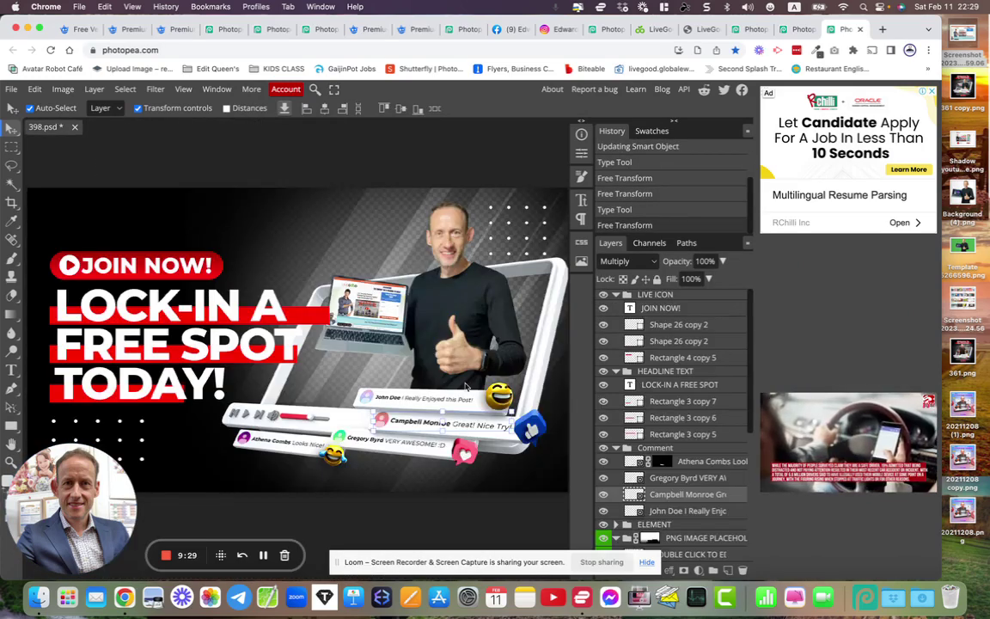
click(352, 295)
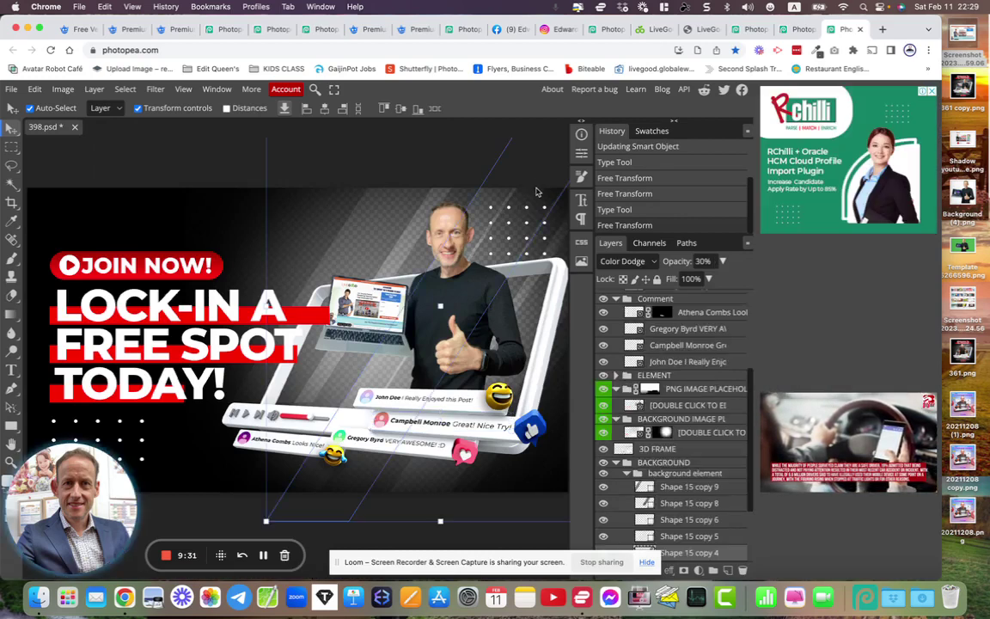
click(364, 214)
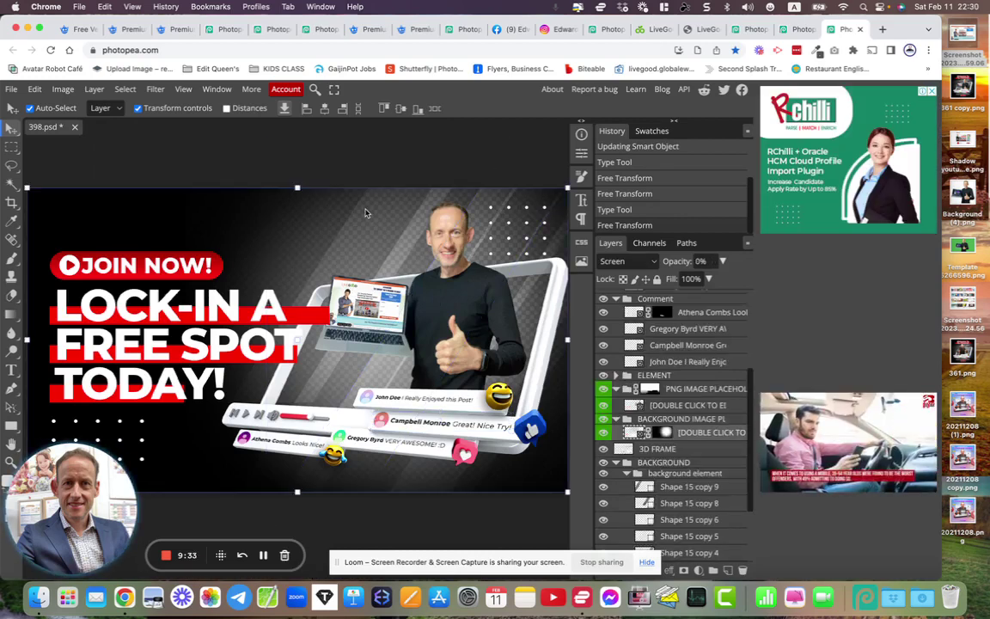
scroll(646, 460, down, 5)
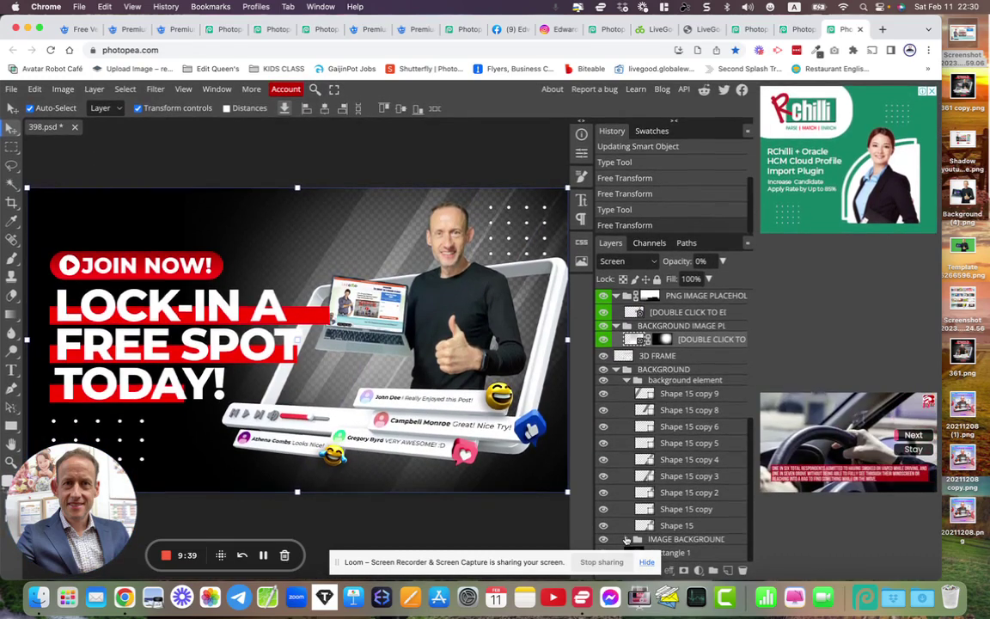
click(628, 539)
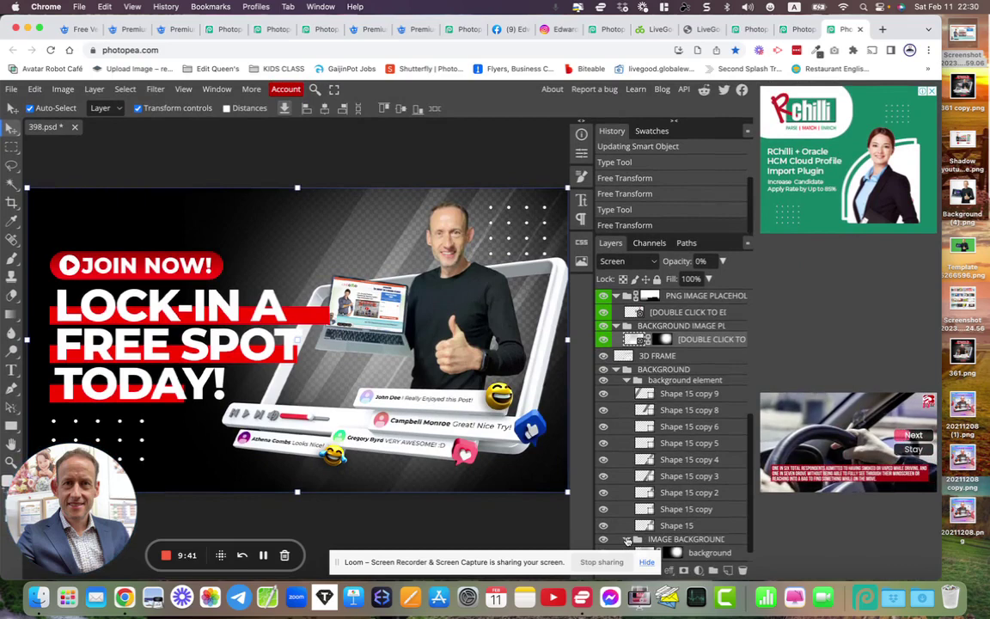
click(628, 540)
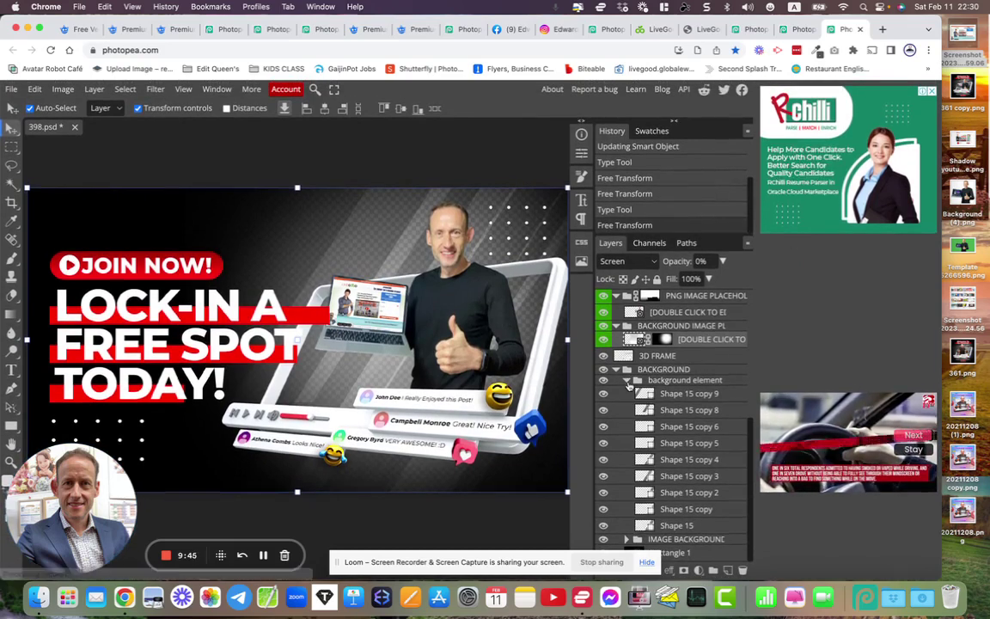
click(627, 379)
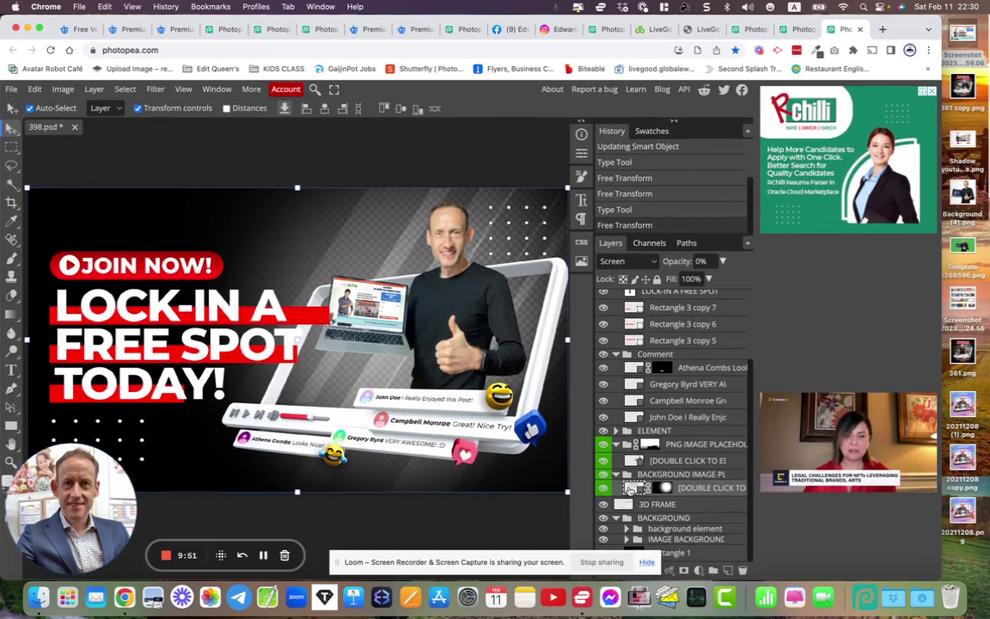
Place the video-grid screenshot in the background placeholder, scale it to fill, and save.
double_click(630, 488)
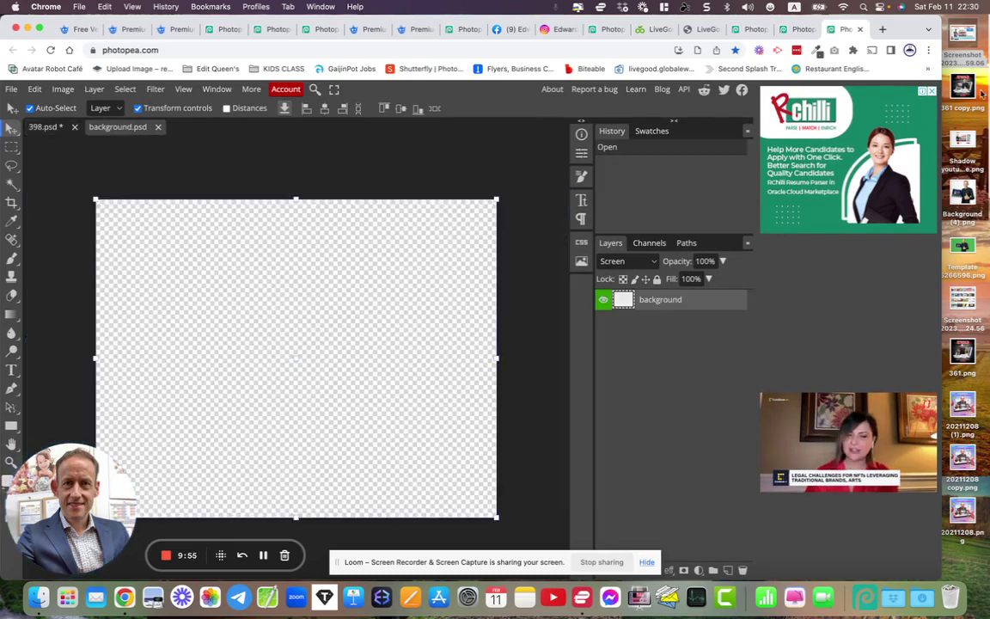
drag(962, 295, 326, 338)
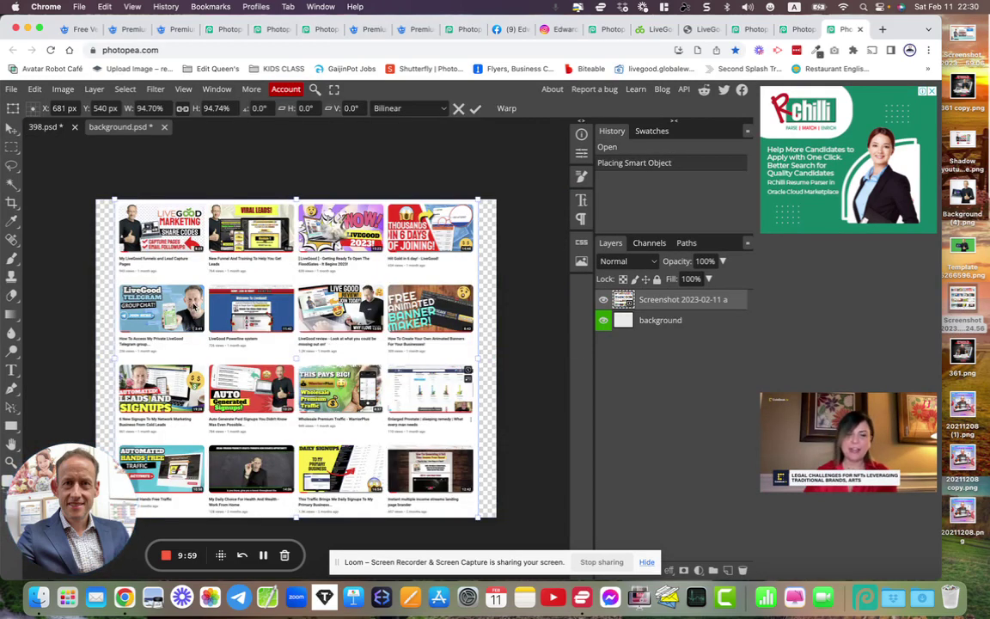
drag(96, 200, 98, 192)
drag(478, 517, 496, 534)
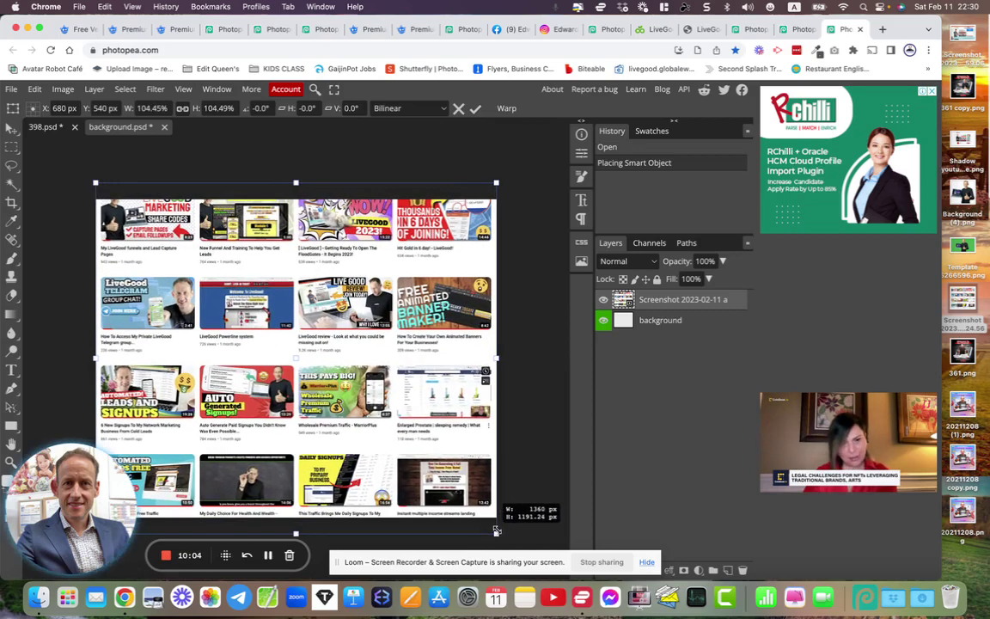
click(476, 110)
key(ctrl+s)
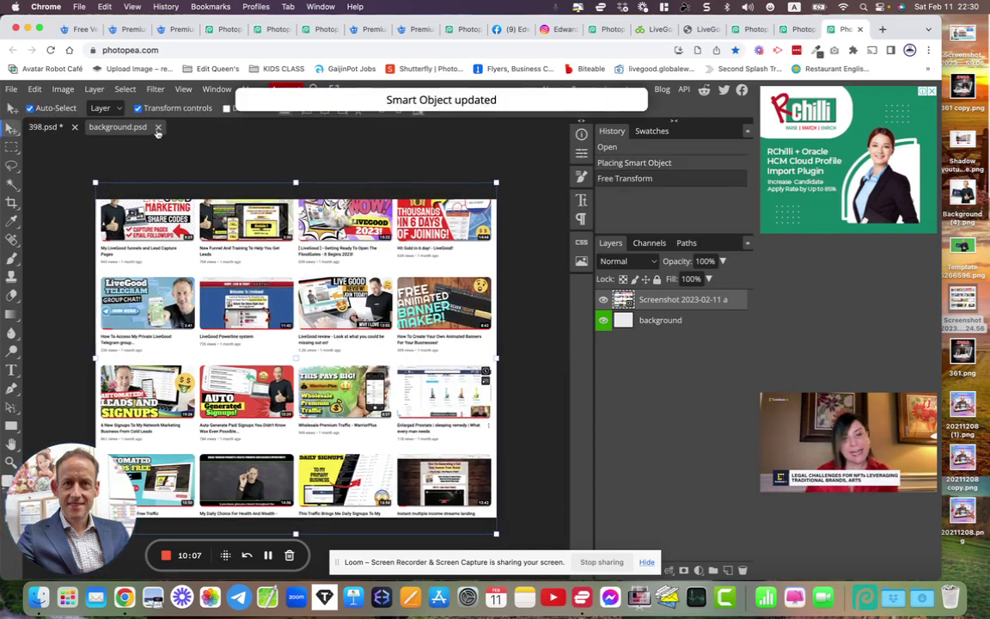
click(158, 127)
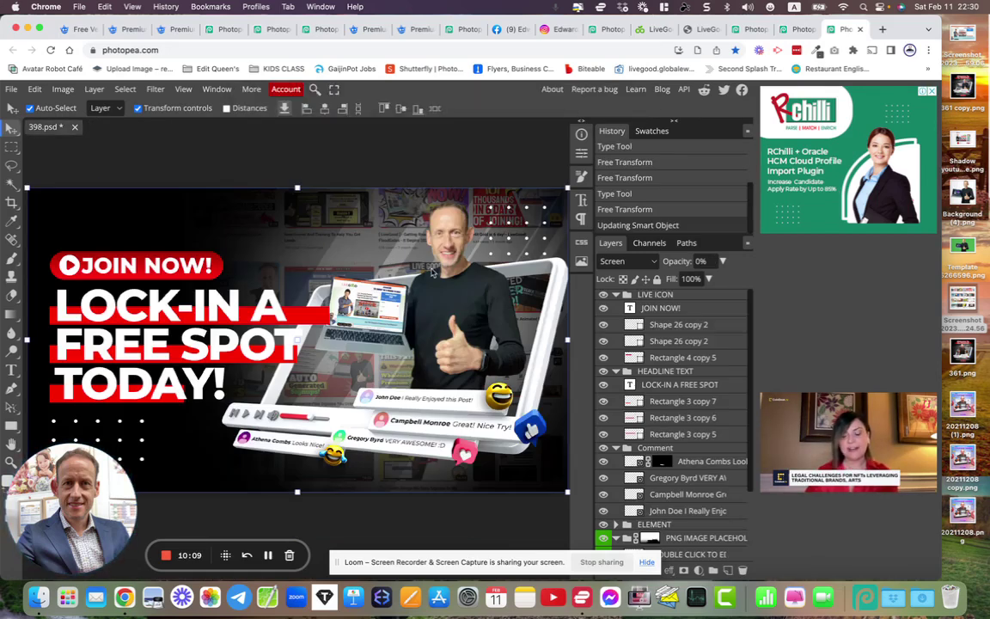
Narrow the Chrome window to expose the image files on the desktop.
click(232, 151)
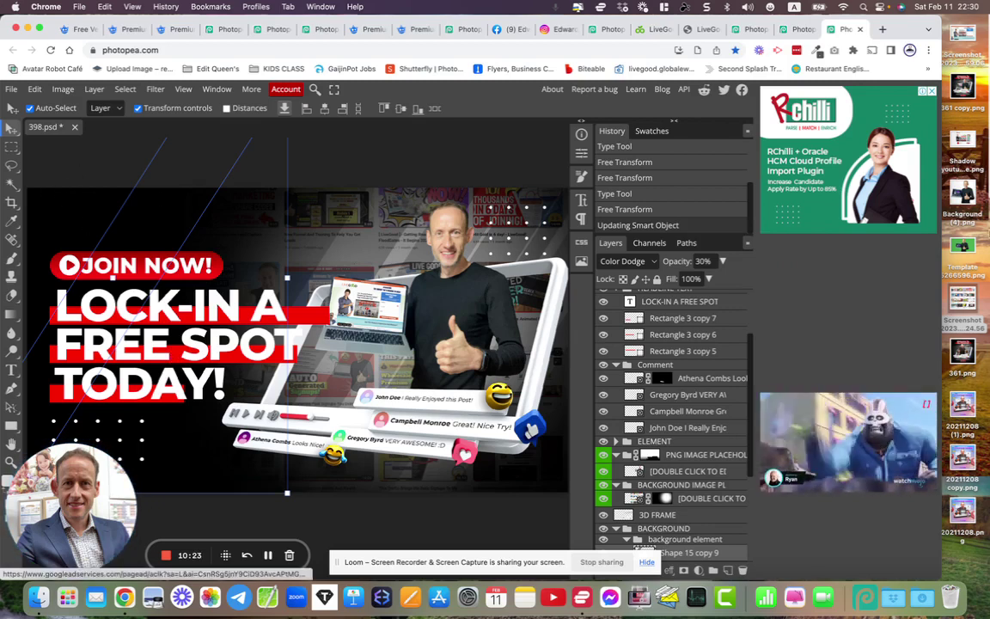
click(987, 390)
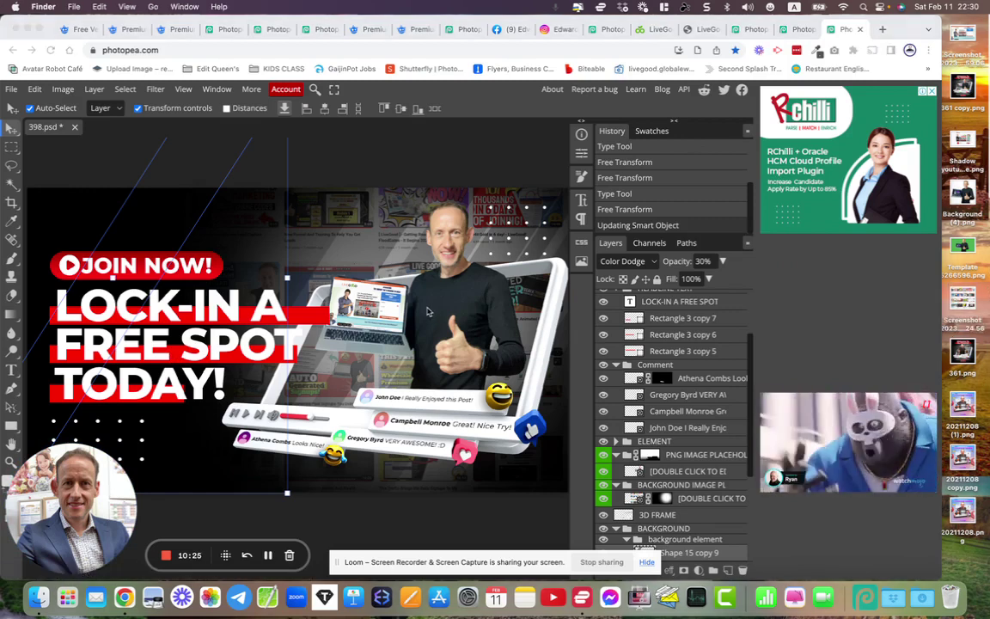
click(370, 157)
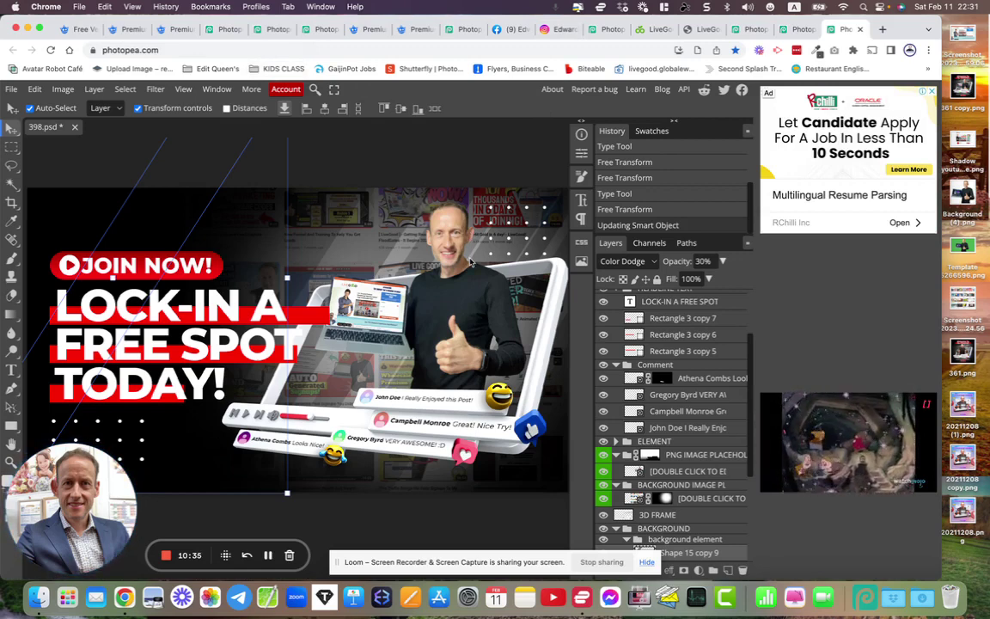
click(450, 280)
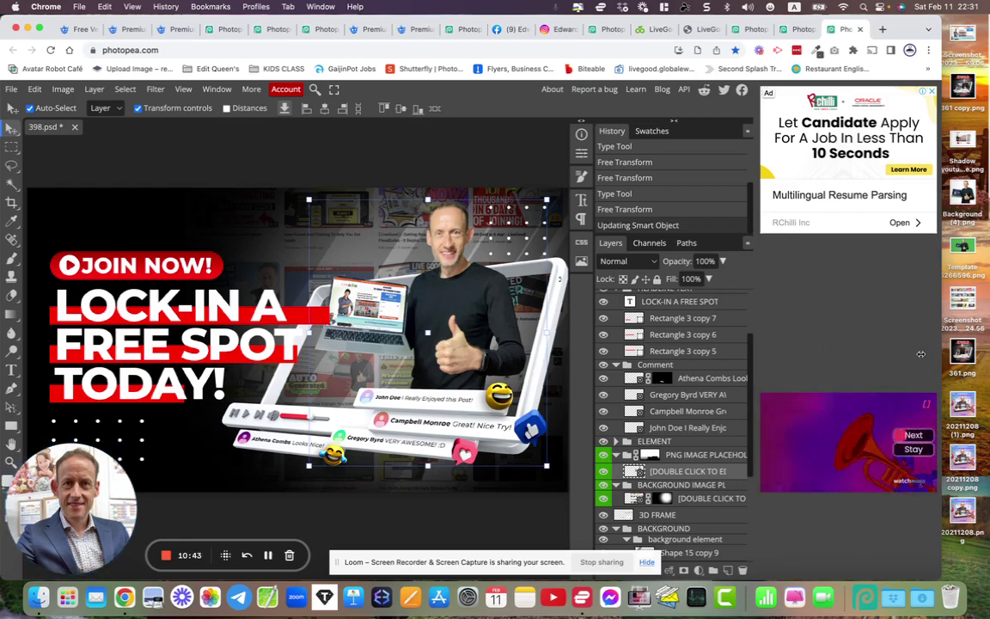
drag(920, 353, 890, 353)
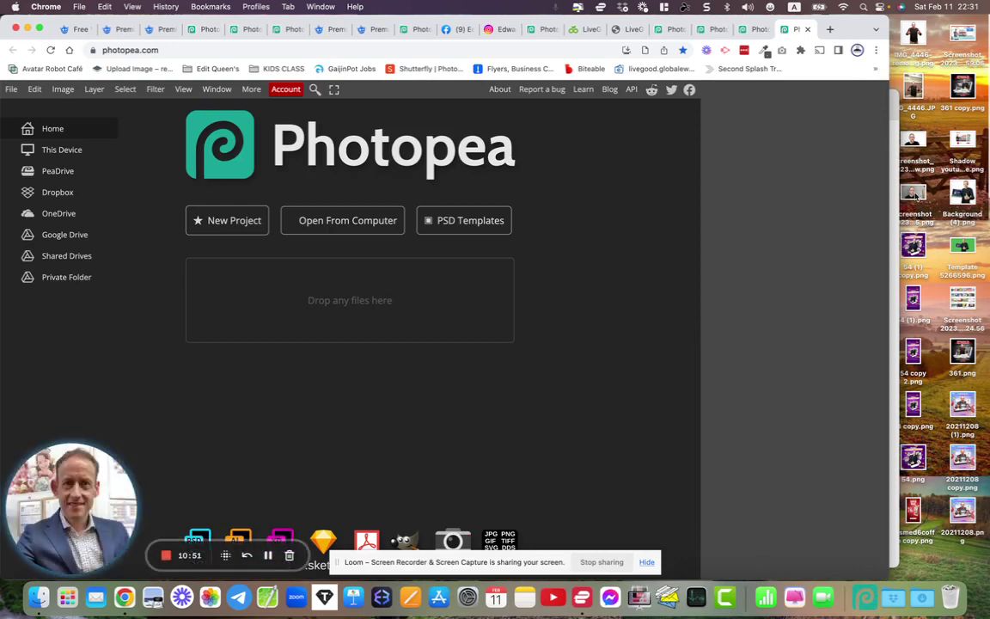
Open the man's portrait screenshot from the desktop and launch Select > Magic Cut.
drag(914, 194, 414, 306)
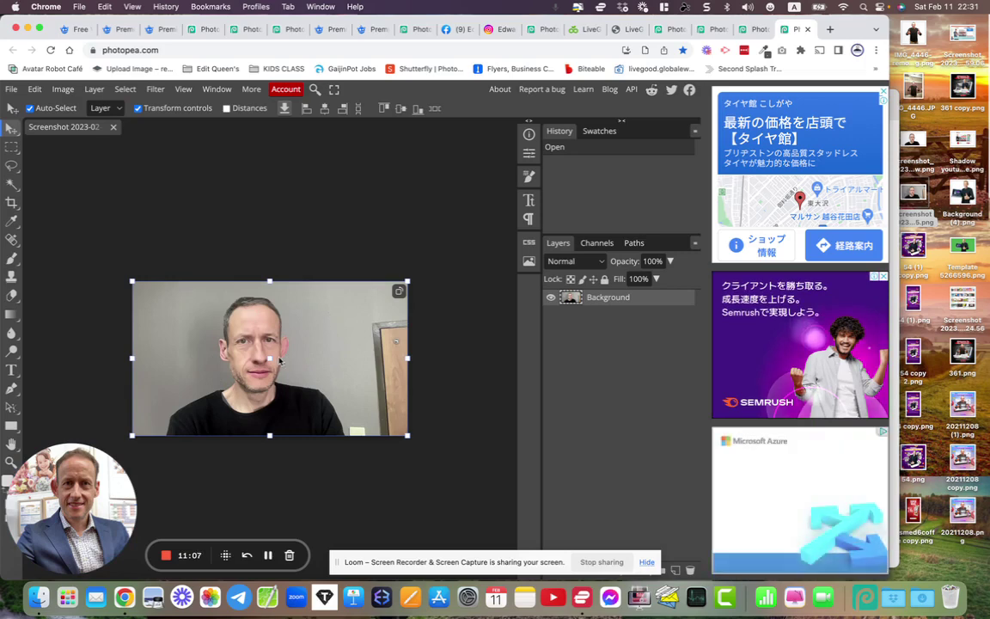
click(125, 89)
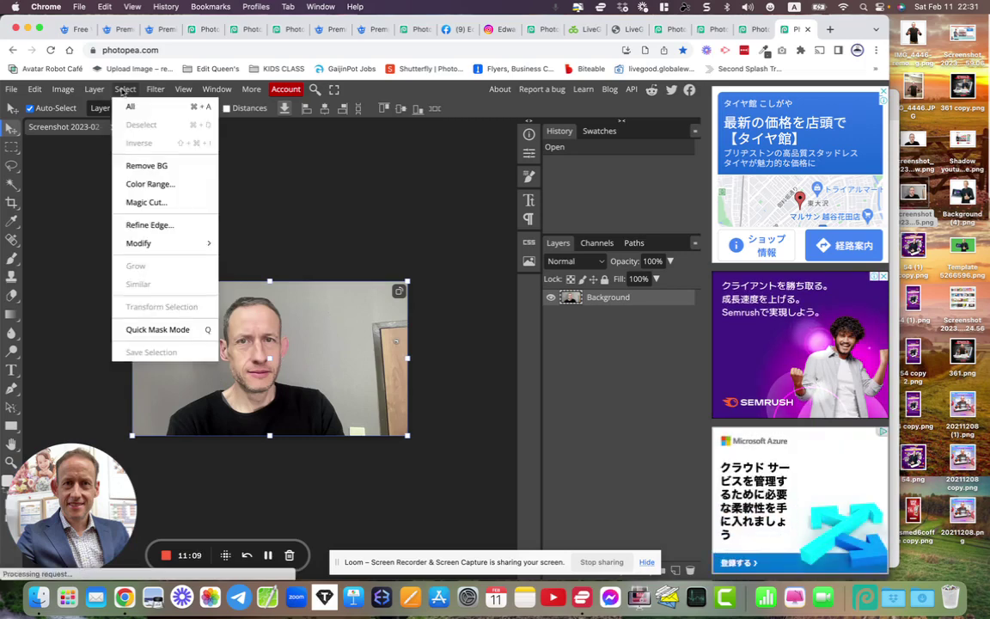
click(142, 203)
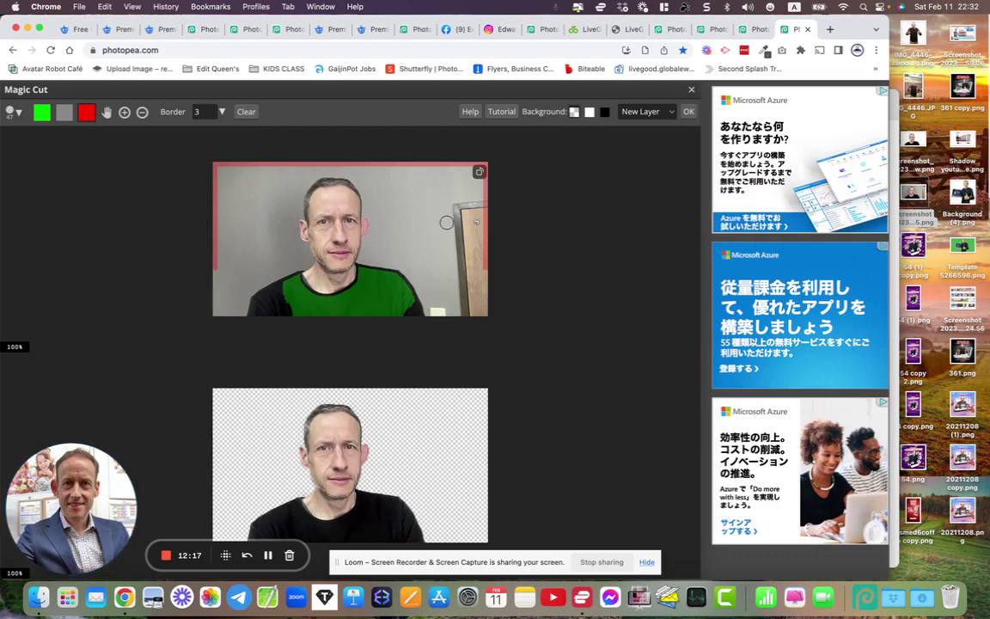
Keep the Magic Cut output as New Layer and apply the cut-out.
click(647, 112)
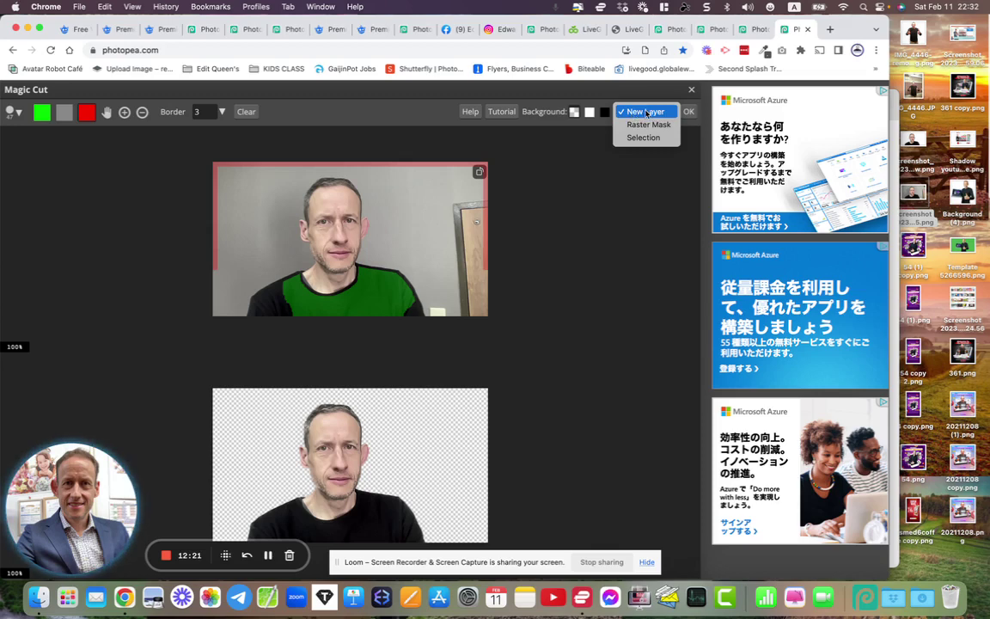
click(646, 113)
click(688, 113)
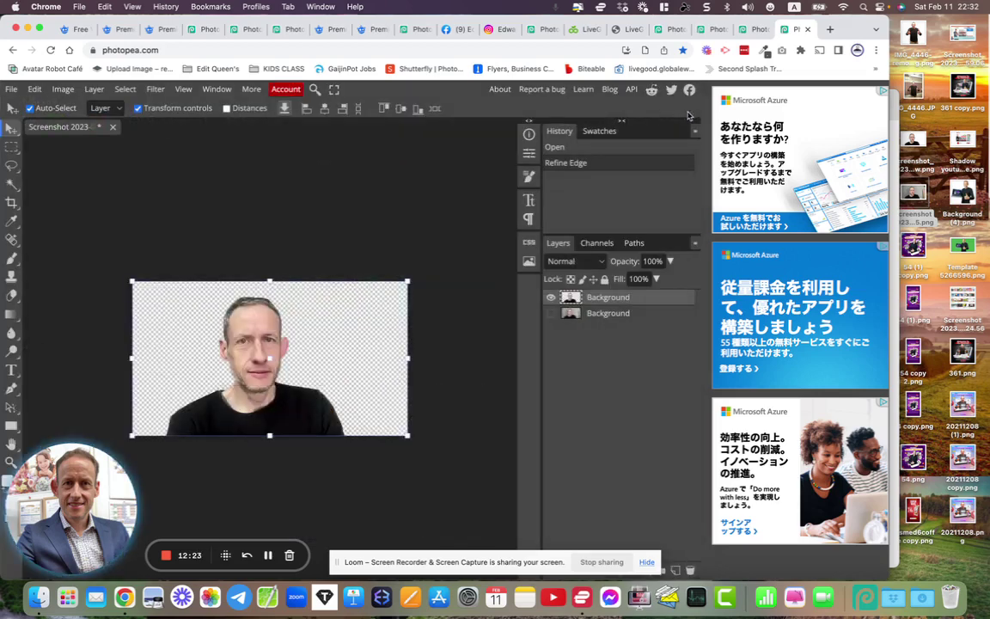
Toggle the original backdrop layer on and off to check the cut-out's transparency.
click(551, 313)
click(550, 314)
click(550, 314)
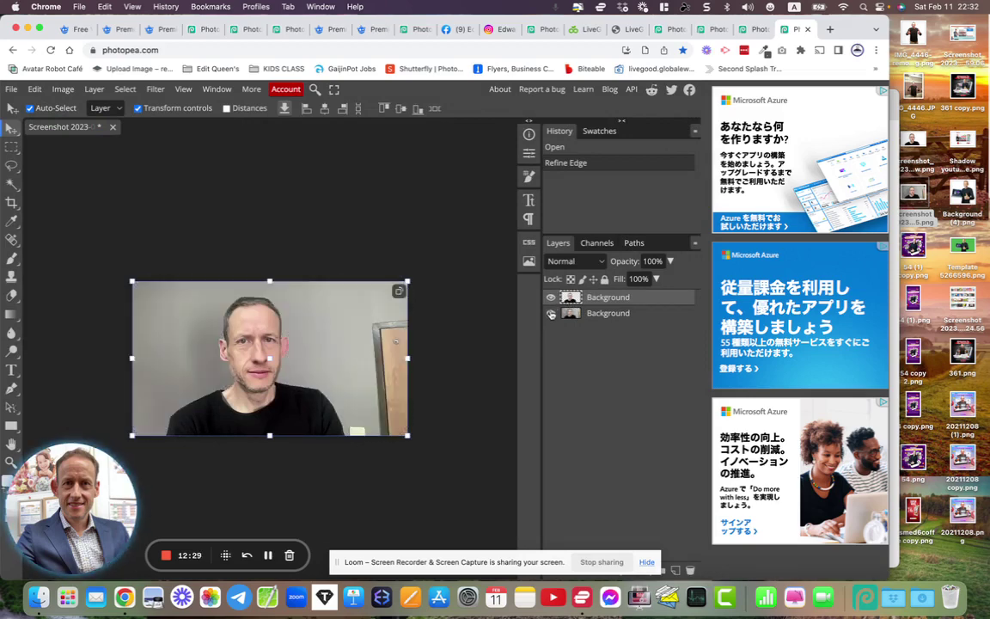
click(550, 314)
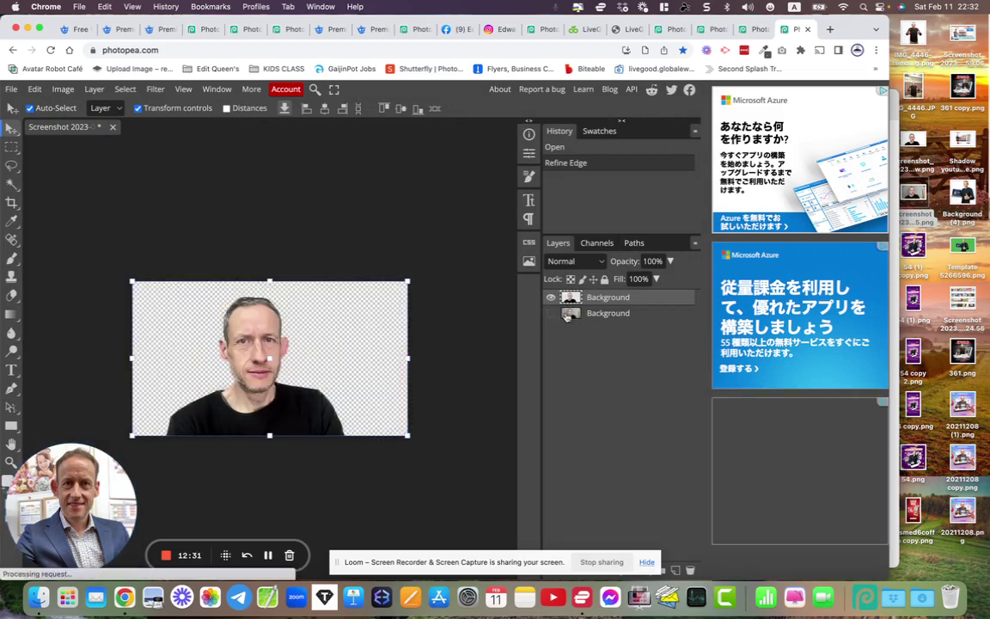
click(549, 314)
click(549, 315)
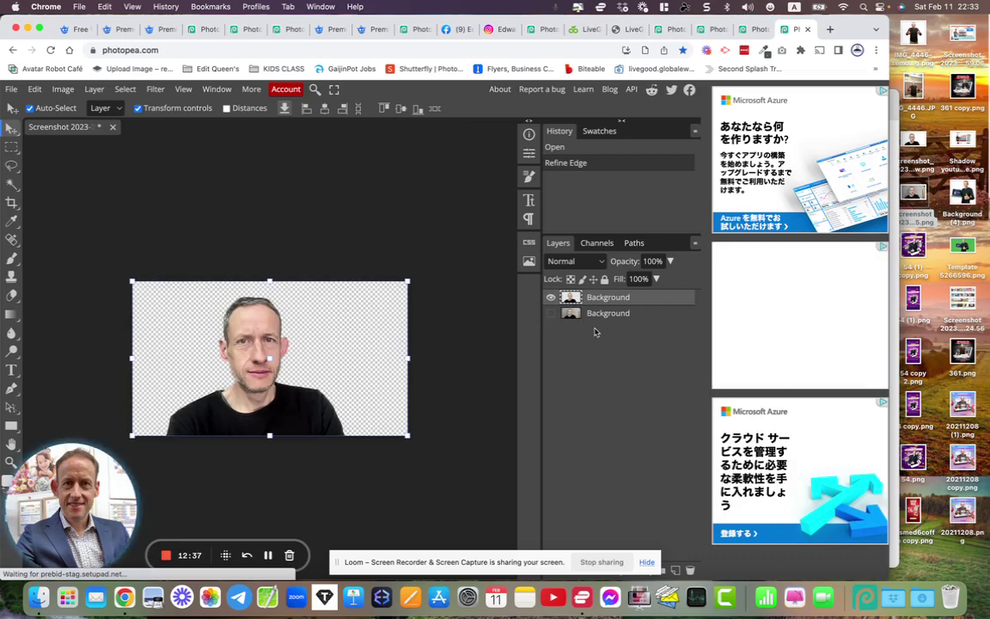
click(571, 314)
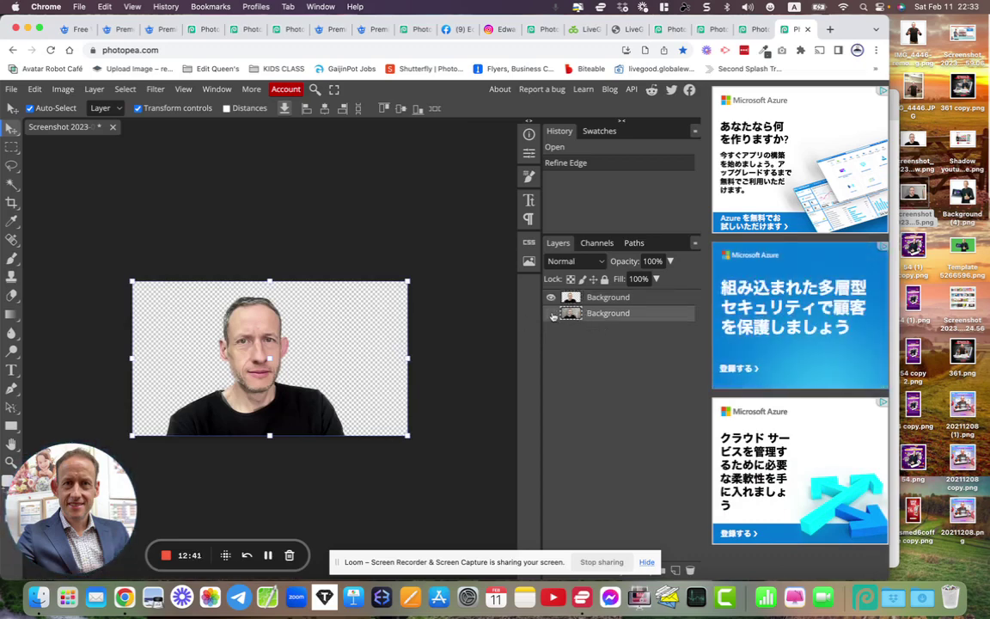
click(552, 315)
click(552, 315)
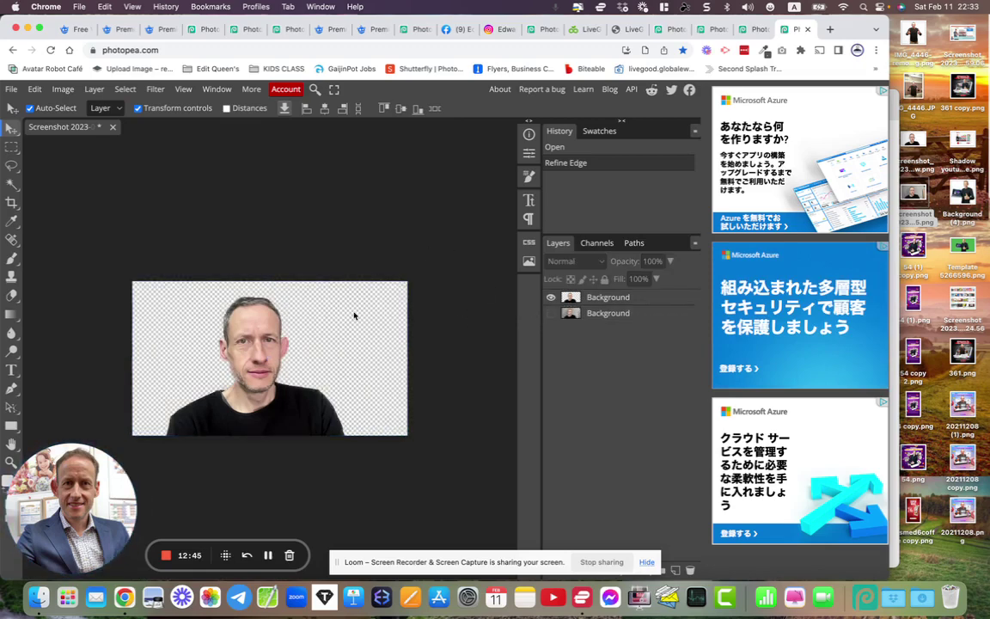
Export the top cut-out portrait layer as a PNG, Background (4).png.
click(263, 344)
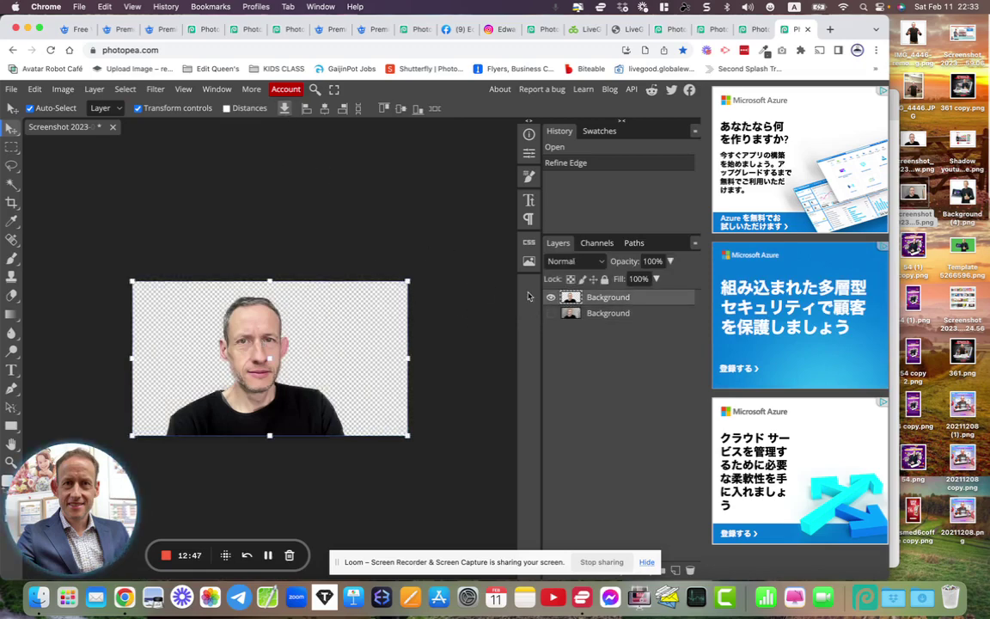
click(283, 110)
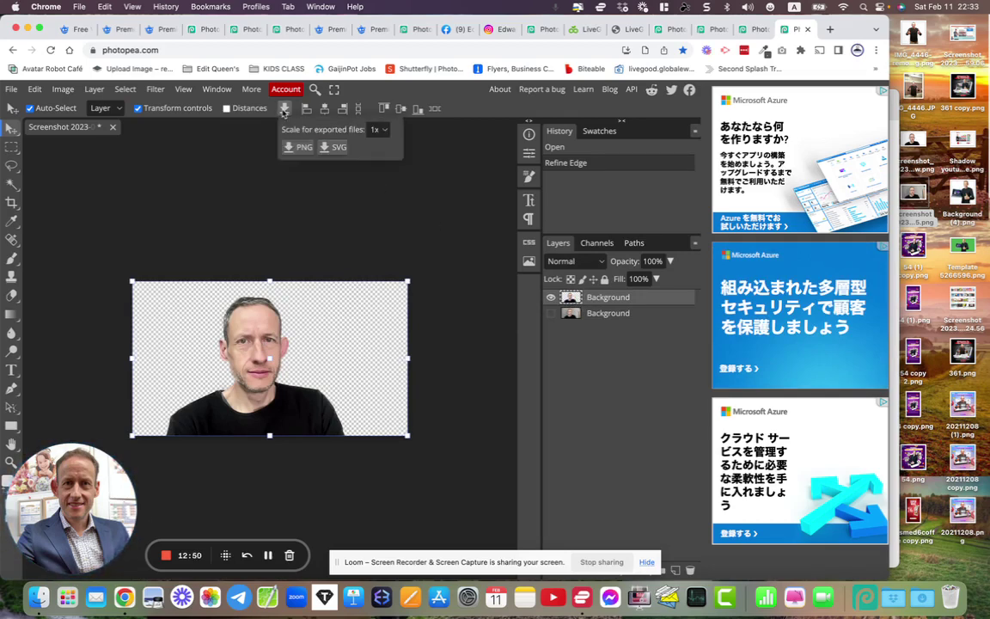
click(300, 150)
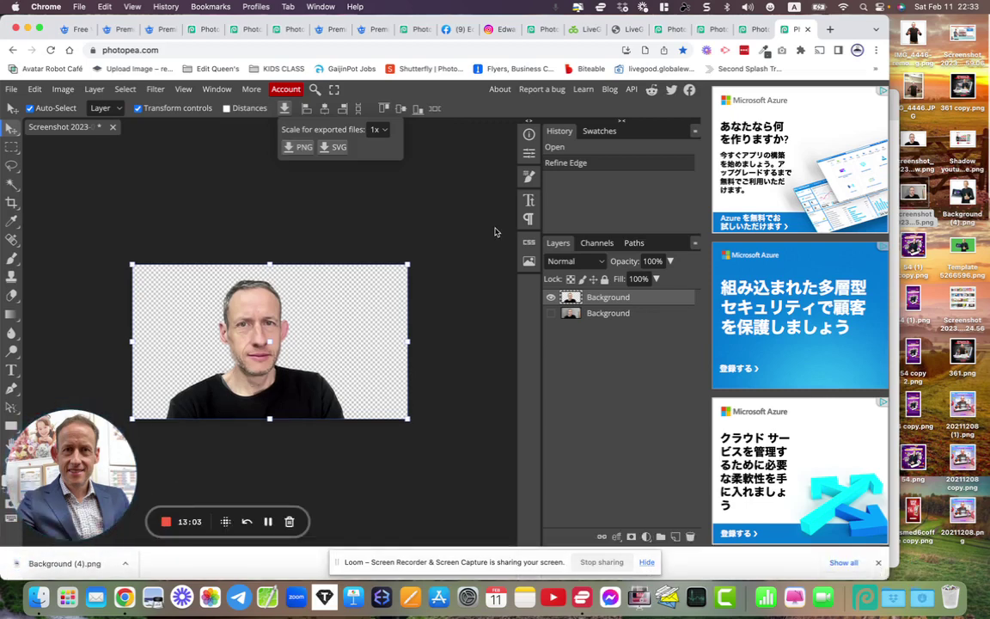
Open 398.psd's photo placeholder and hide its thumbs-up photo and laptop screenshot layers.
click(675, 30)
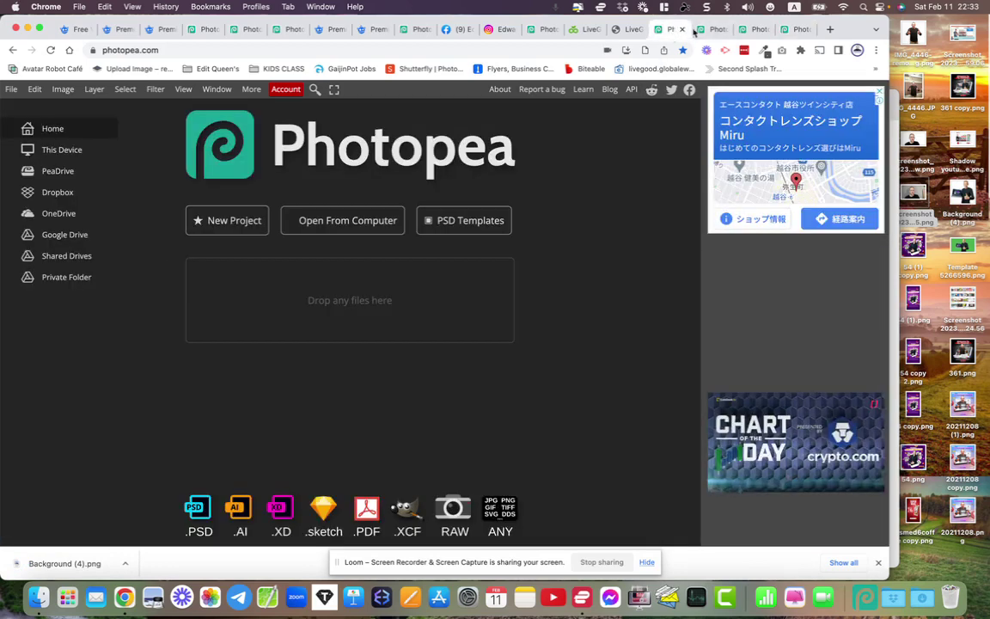
click(711, 30)
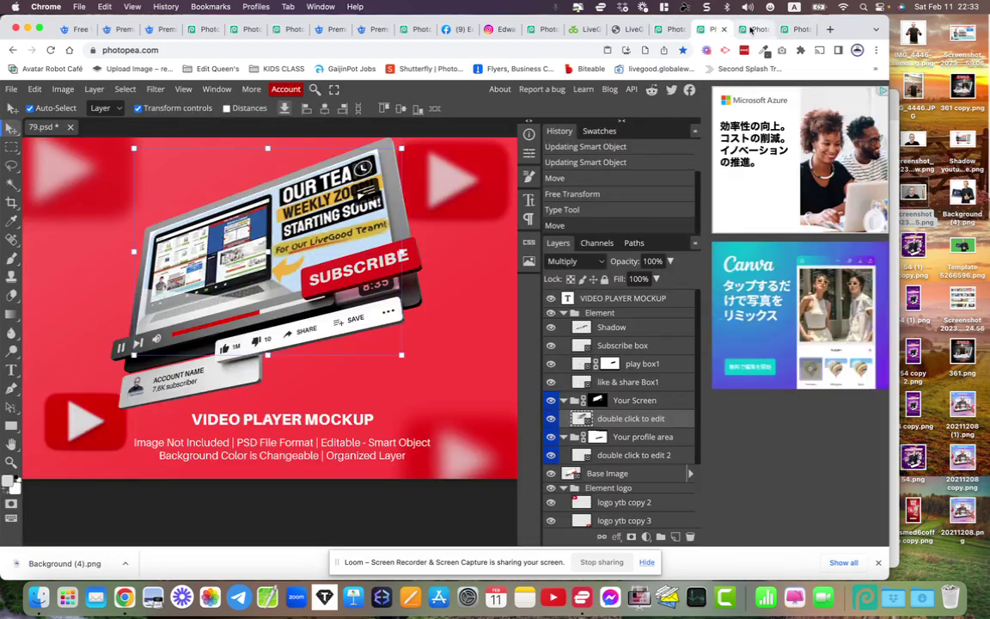
click(750, 30)
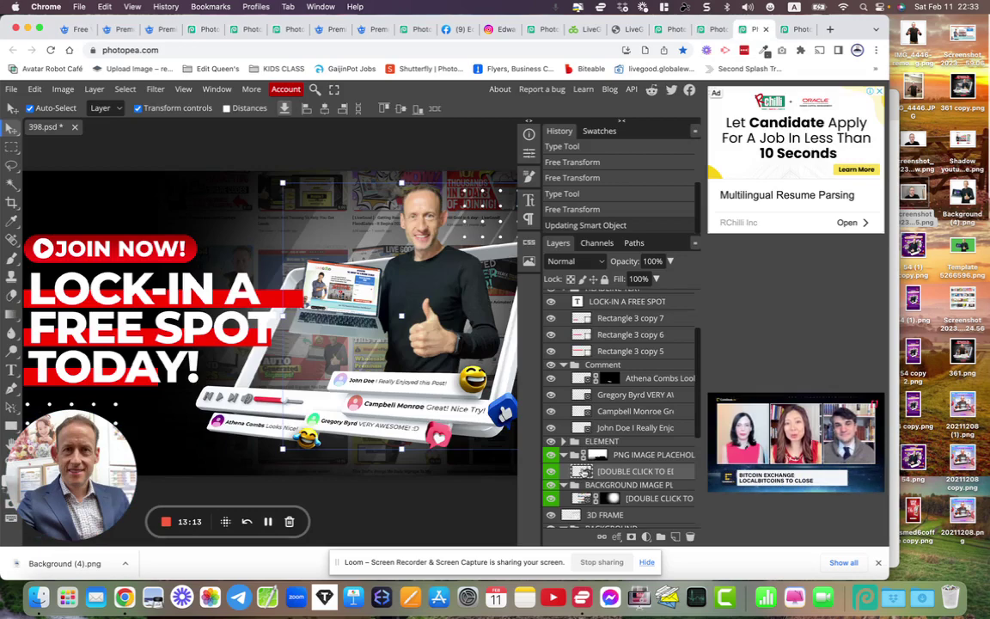
double_click(583, 471)
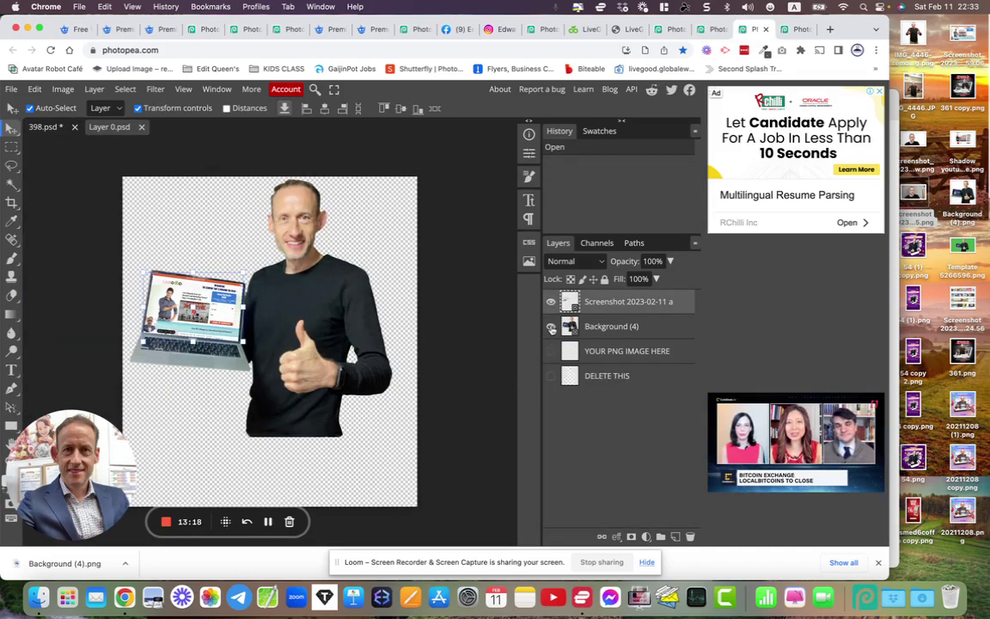
click(550, 326)
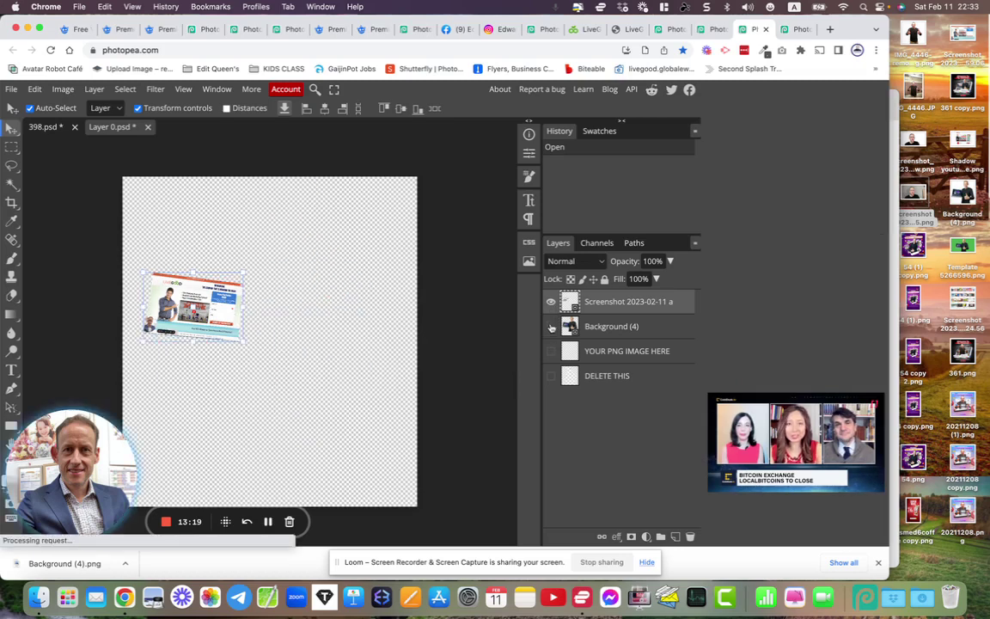
click(552, 303)
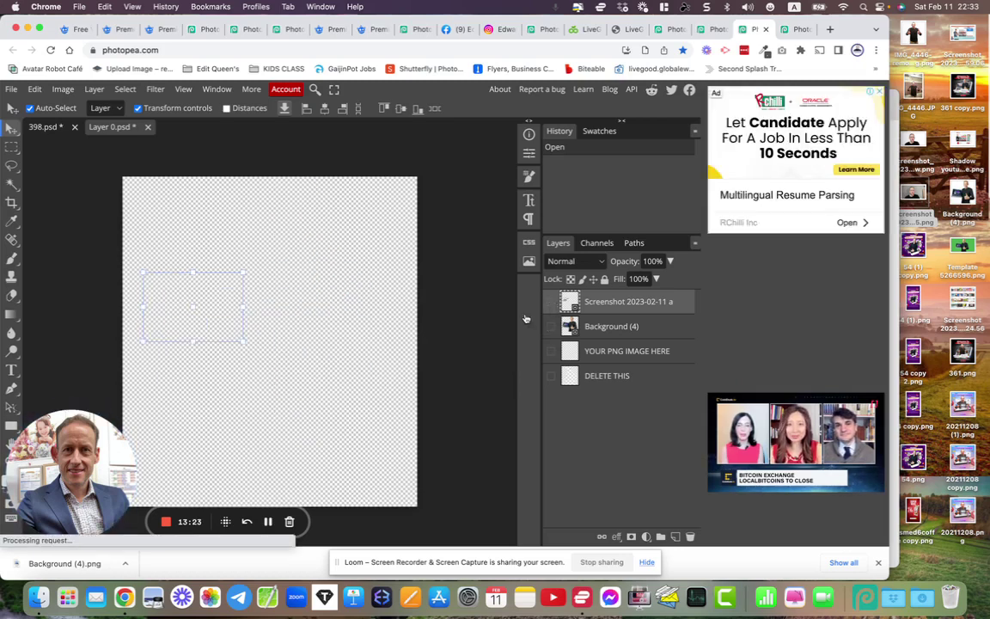
Place Background (4).png in the placeholder, enlarge it to about 538% and move it up.
drag(69, 562, 219, 392)
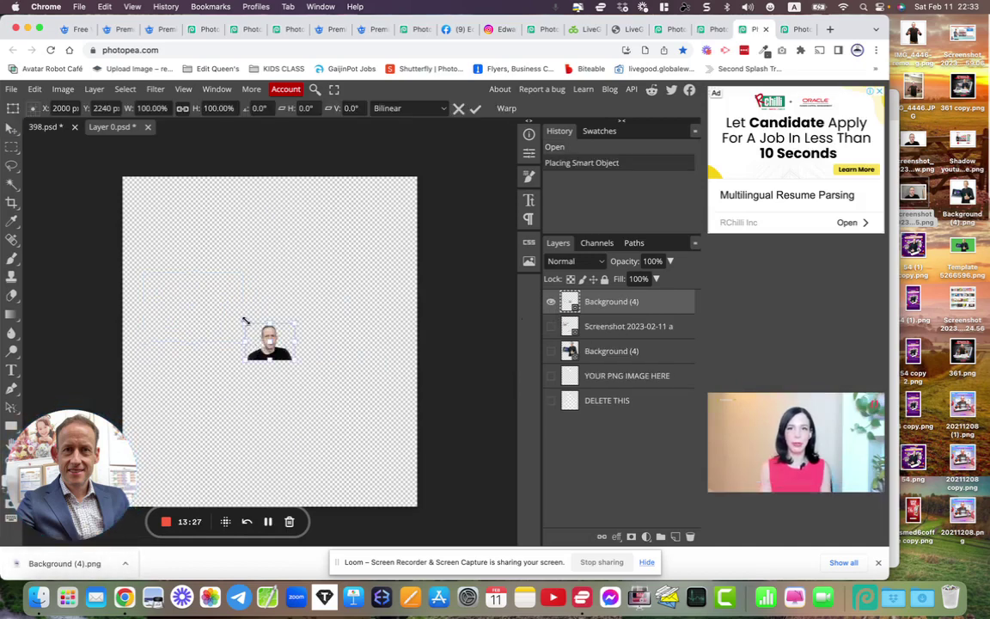
drag(246, 321, 143, 255)
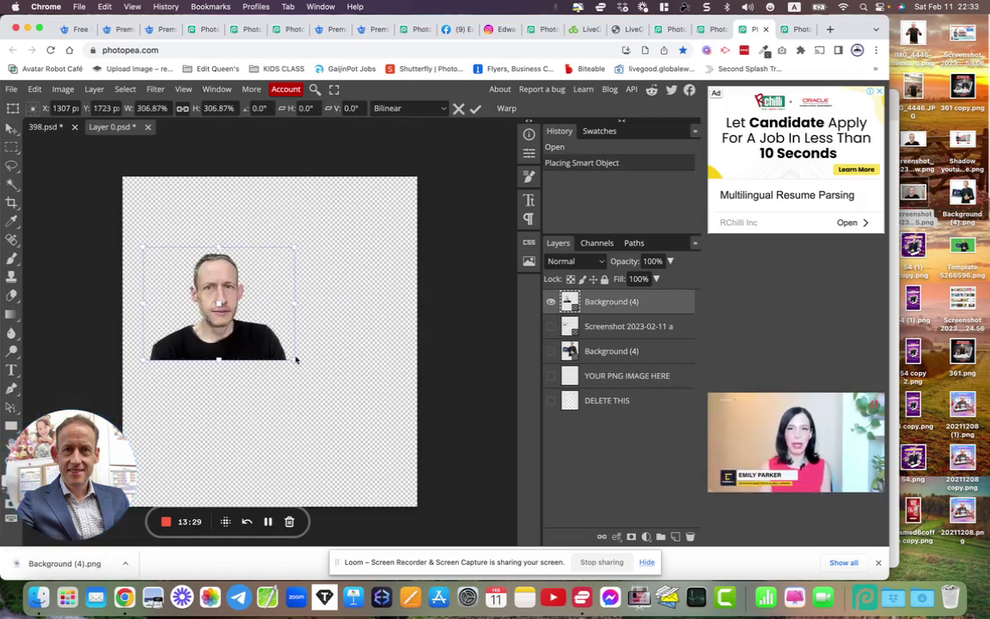
drag(331, 399, 406, 453)
drag(277, 329, 282, 293)
click(474, 110)
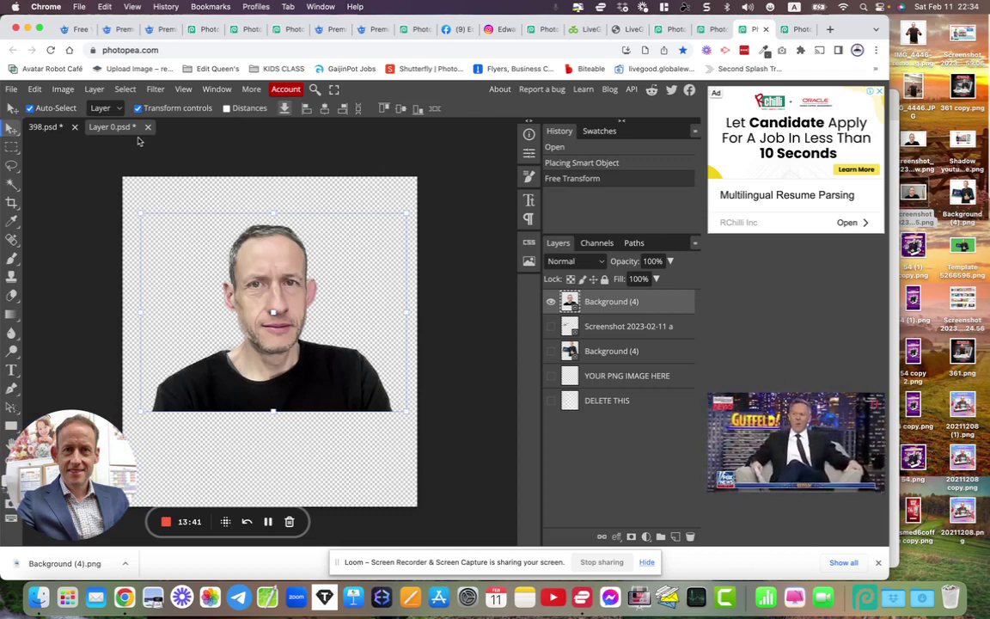
Shift the portrait left and down in Layer 0.psd and save the placeholder.
click(61, 133)
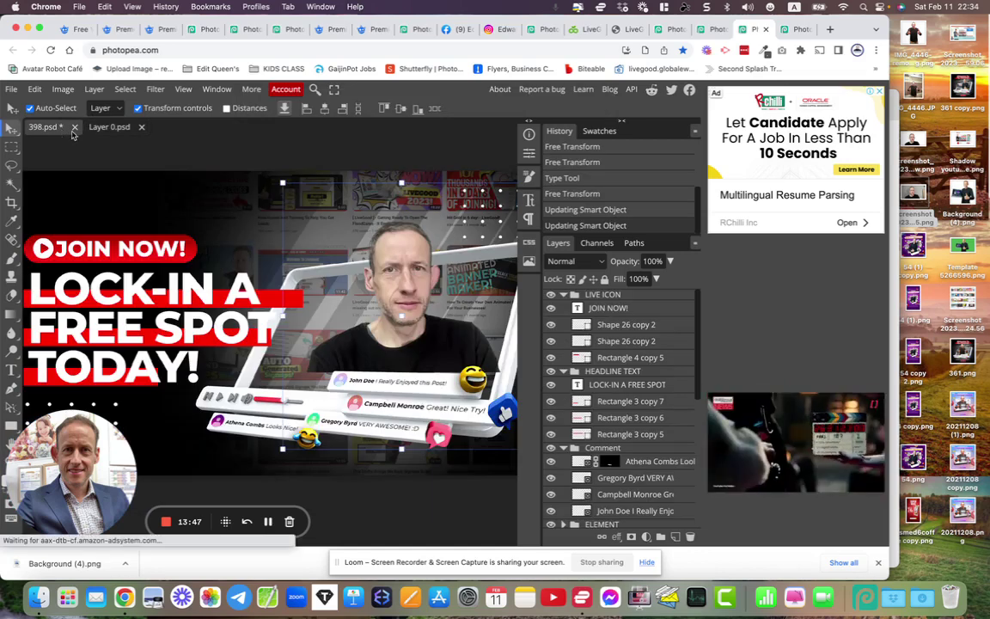
click(121, 127)
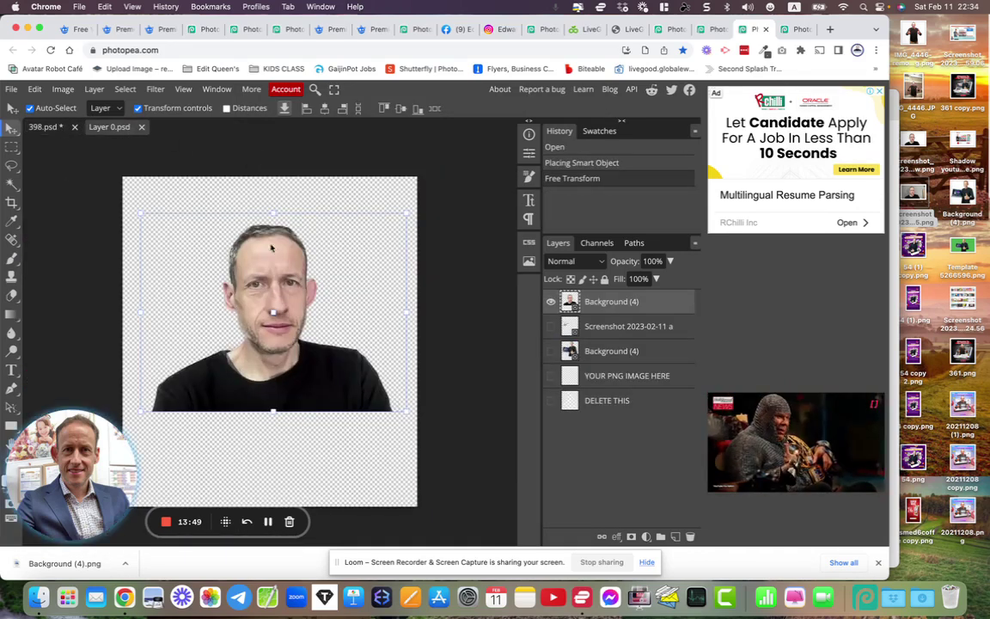
drag(294, 315, 277, 328)
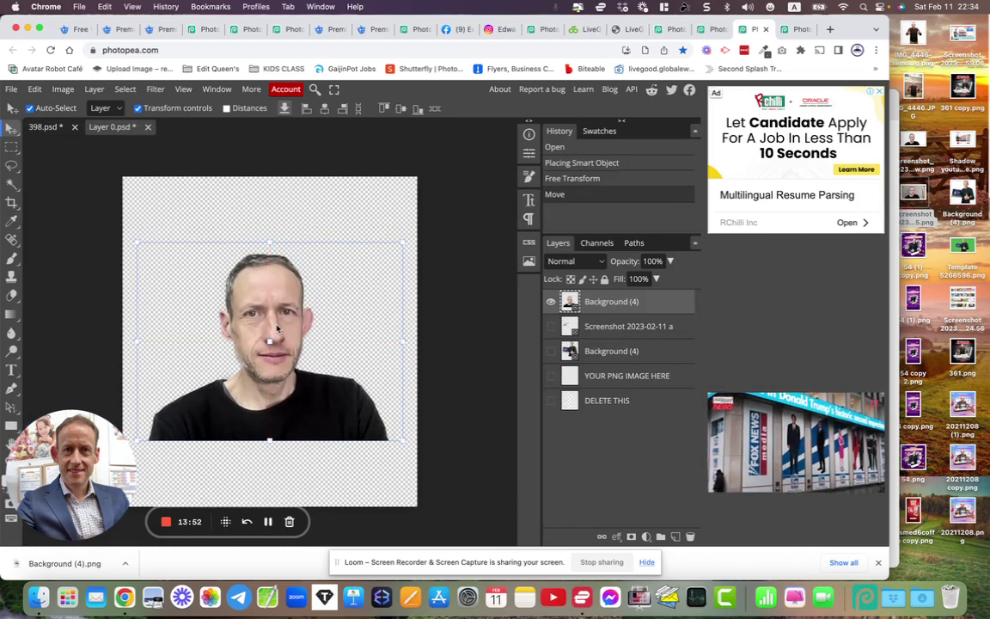
key(ctrl+s)
Enlarge the placeholder inside 398.psd's 3D frame and nudge it down, then commit.
click(60, 132)
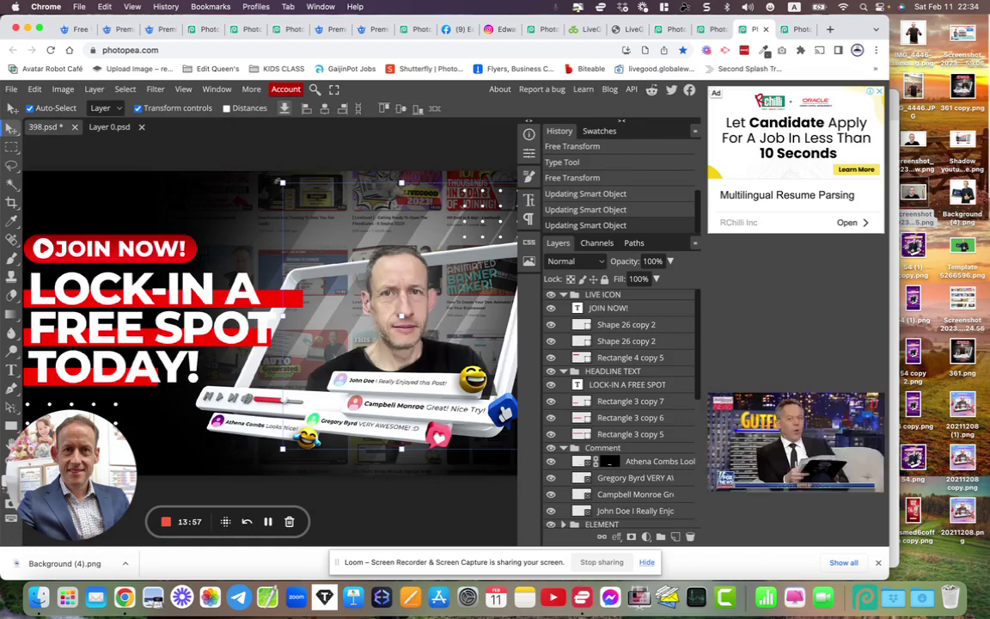
drag(285, 181, 262, 159)
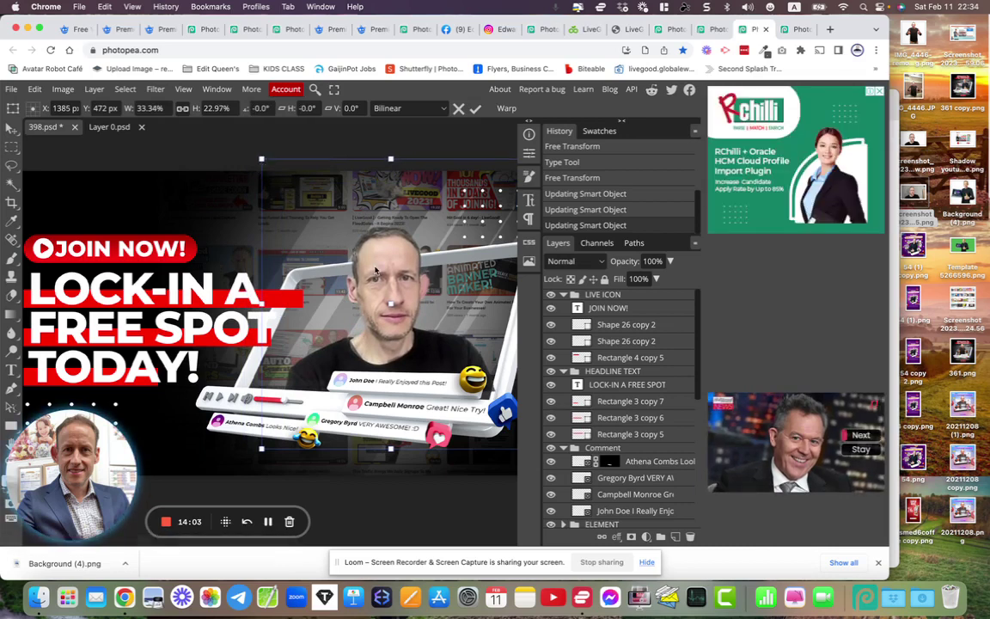
drag(374, 269, 374, 275)
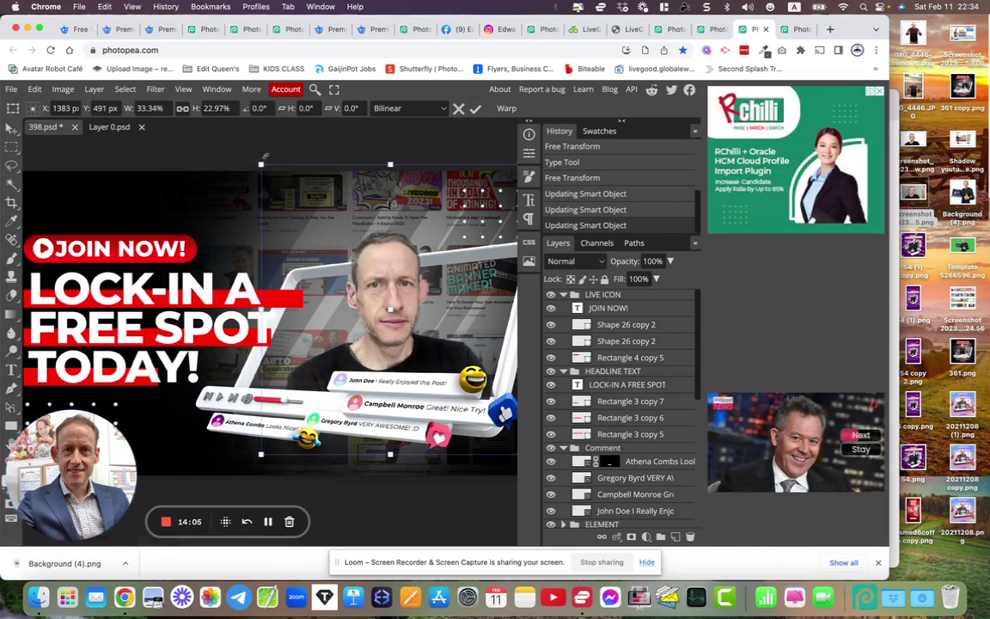
drag(262, 165, 235, 135)
drag(371, 254, 371, 258)
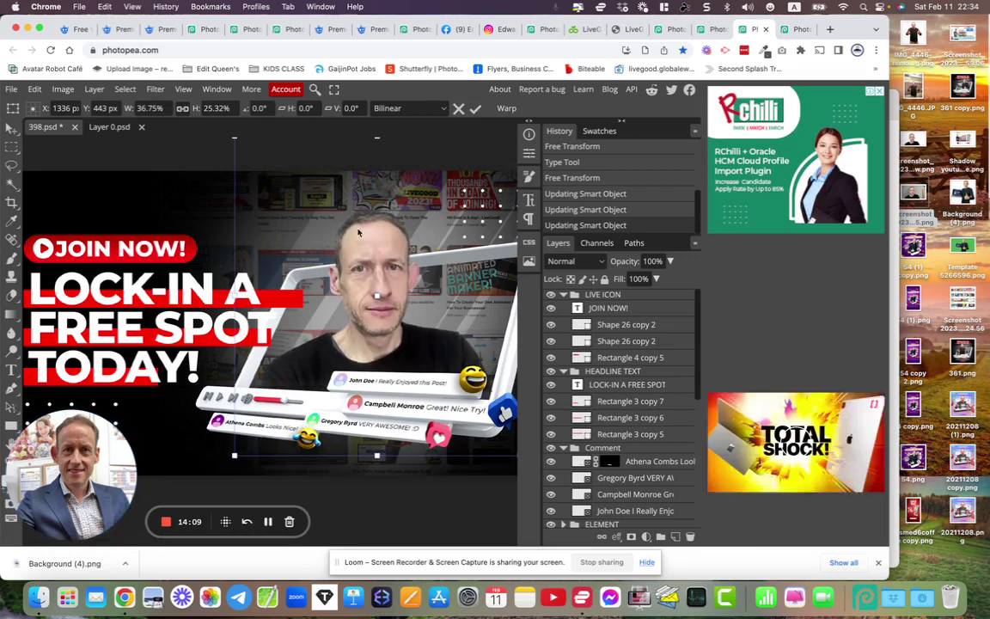
click(475, 111)
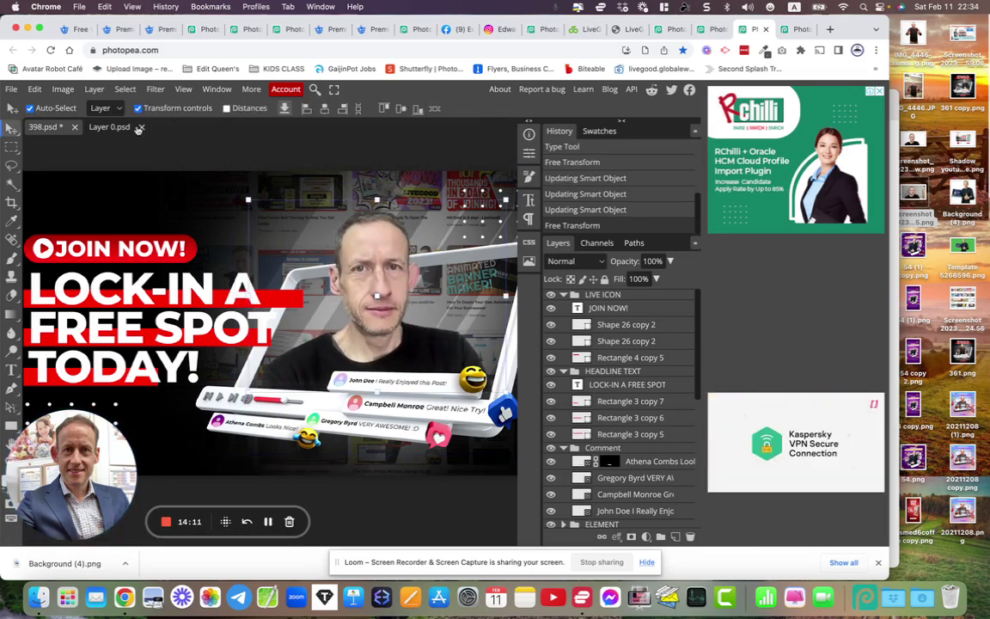
Flip the placeholder portrait horizontally and save it so 398.psd shows the mirrored cut-out.
click(108, 127)
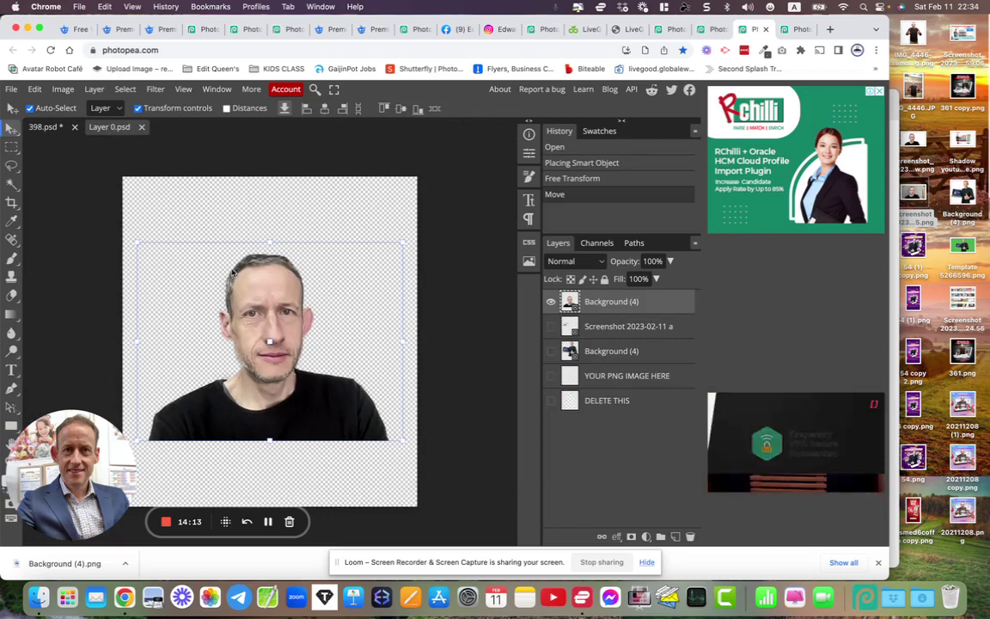
click(60, 89)
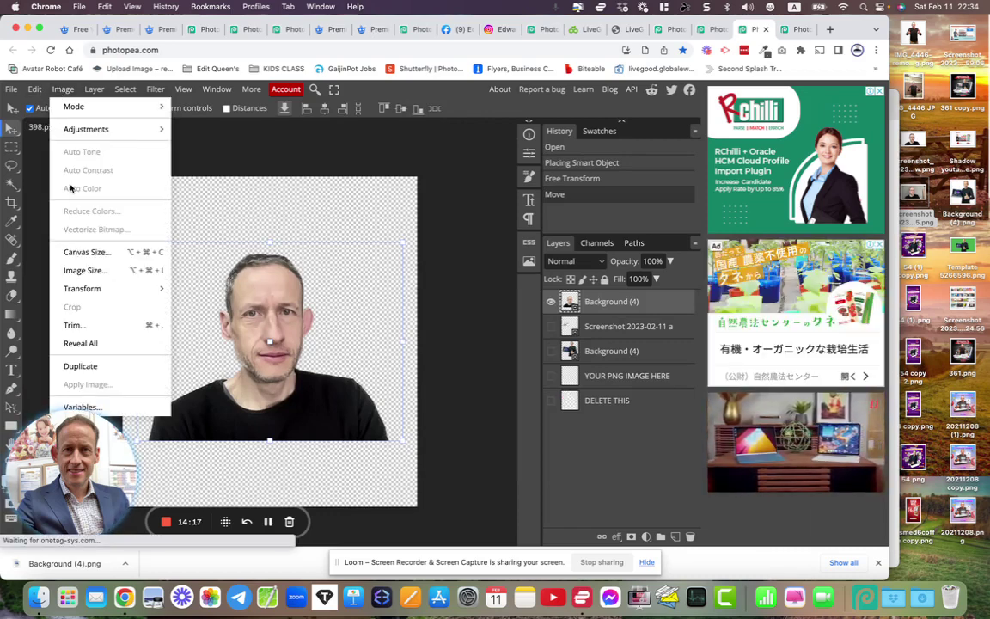
mouse_move(91, 290)
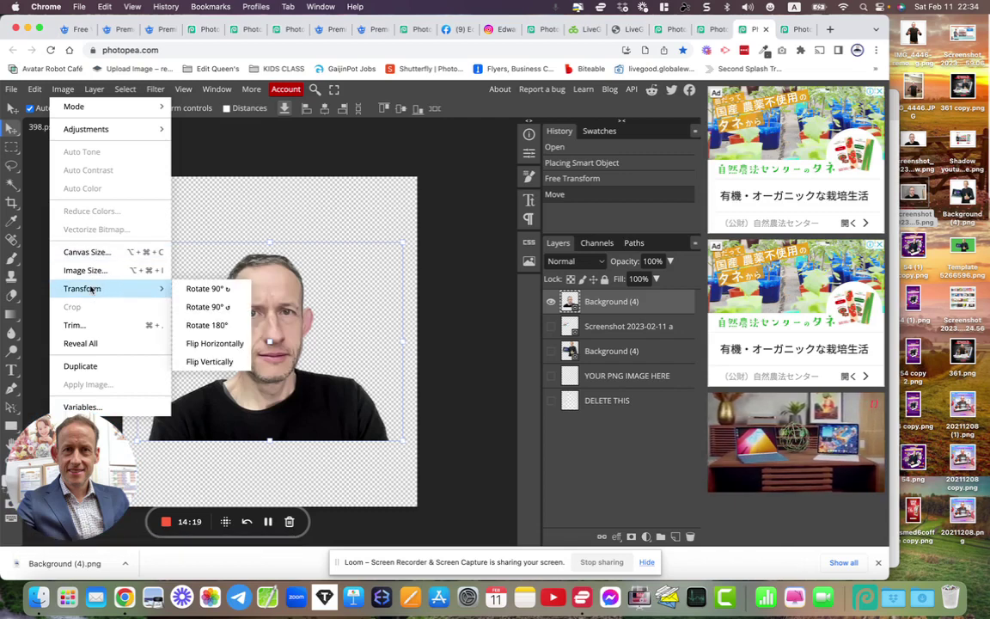
click(222, 345)
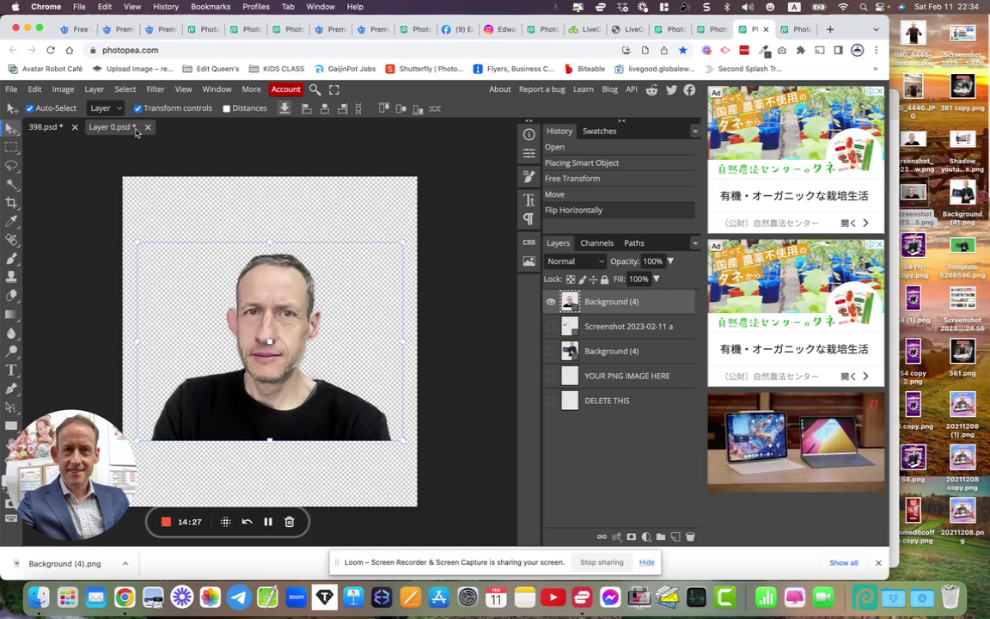
key(ctrl+s)
click(50, 128)
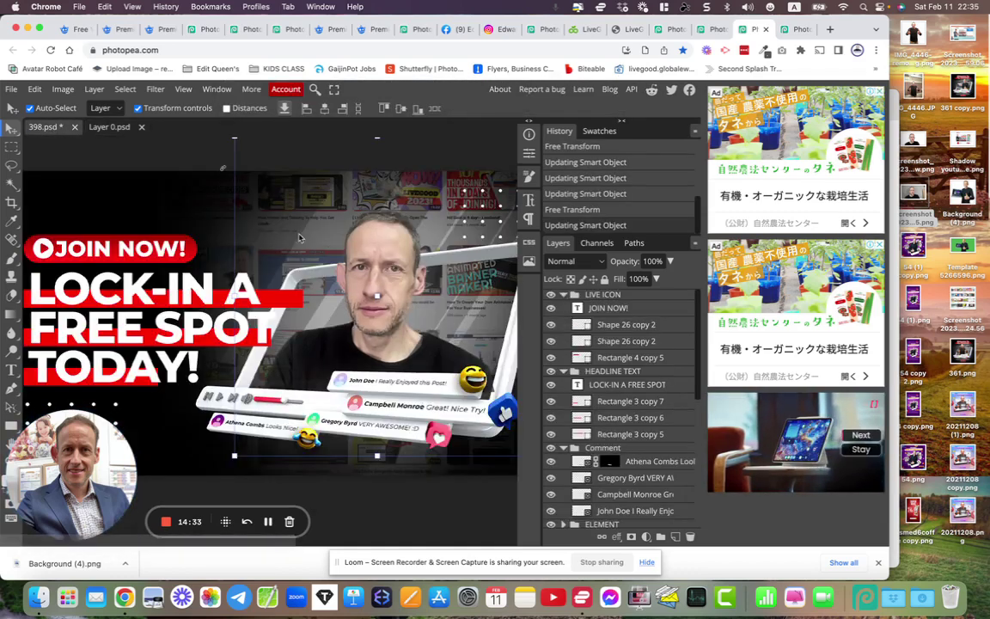
Nudge a decorative background shape on the thumbnail, then bring up the 79.psd mockup.
click(169, 158)
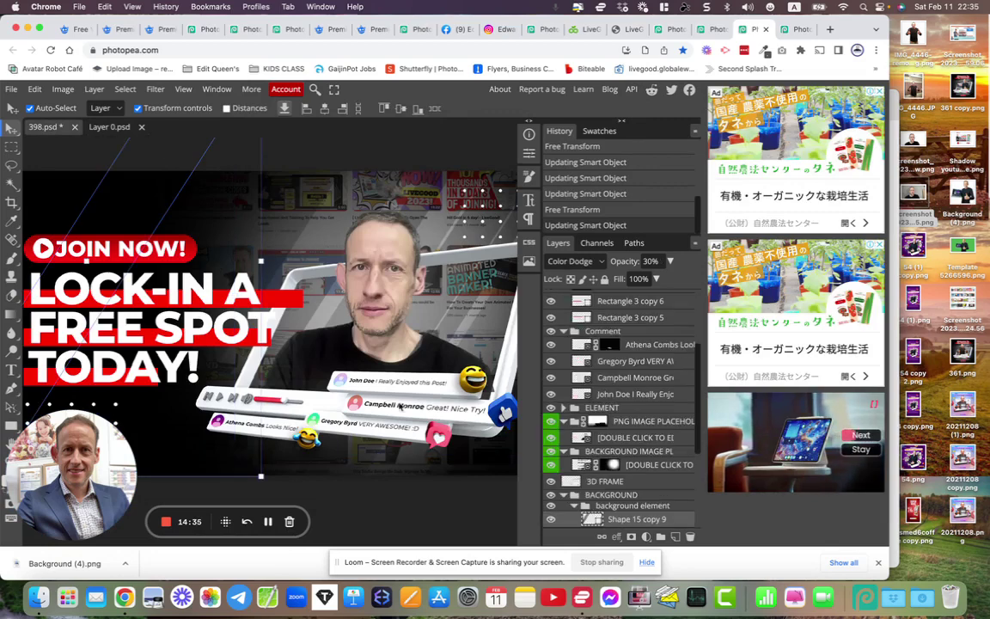
drag(481, 464, 488, 459)
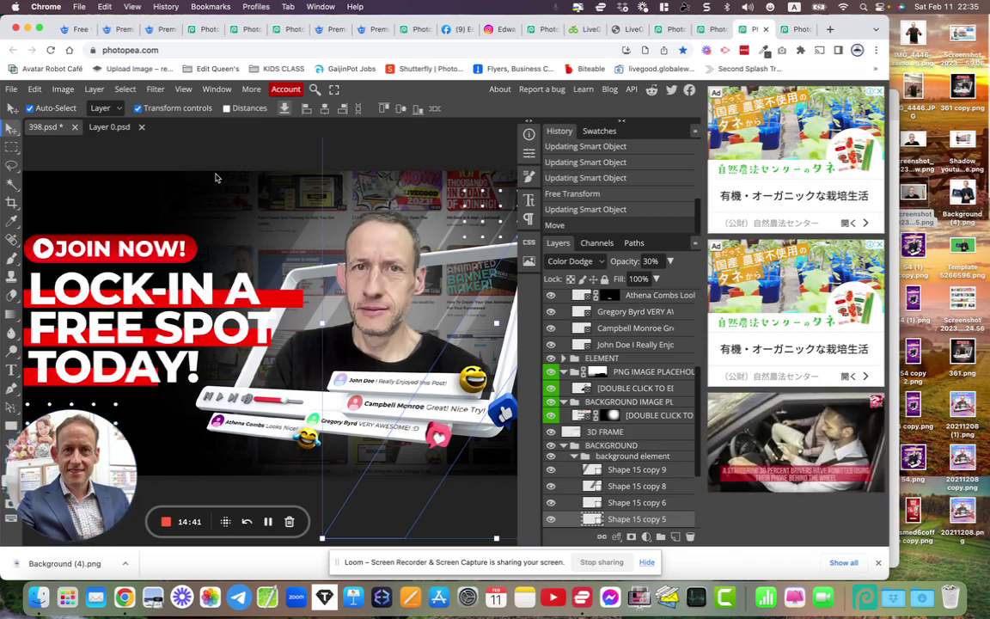
click(78, 31)
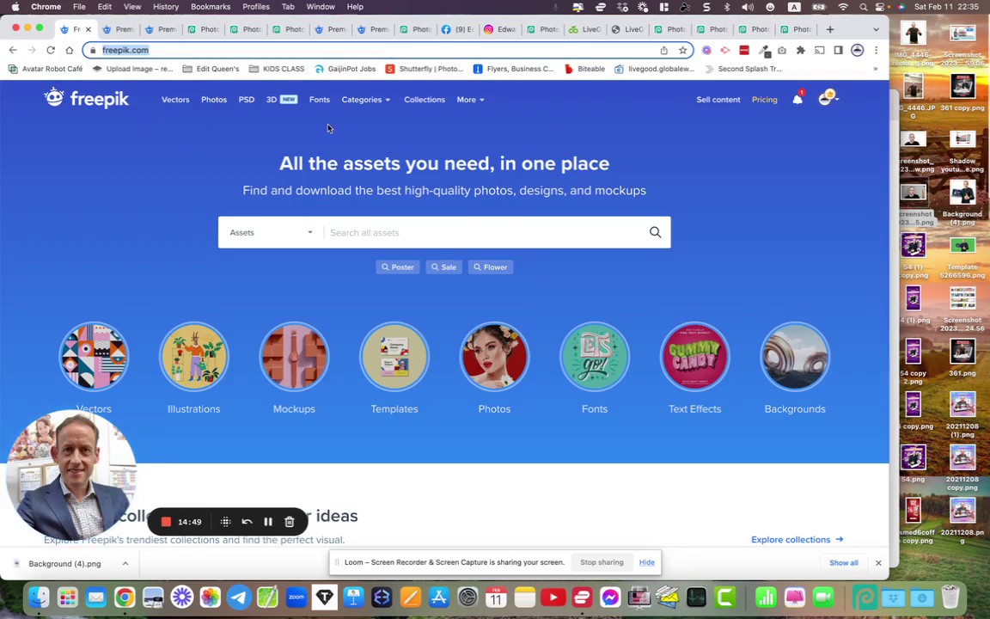
click(800, 31)
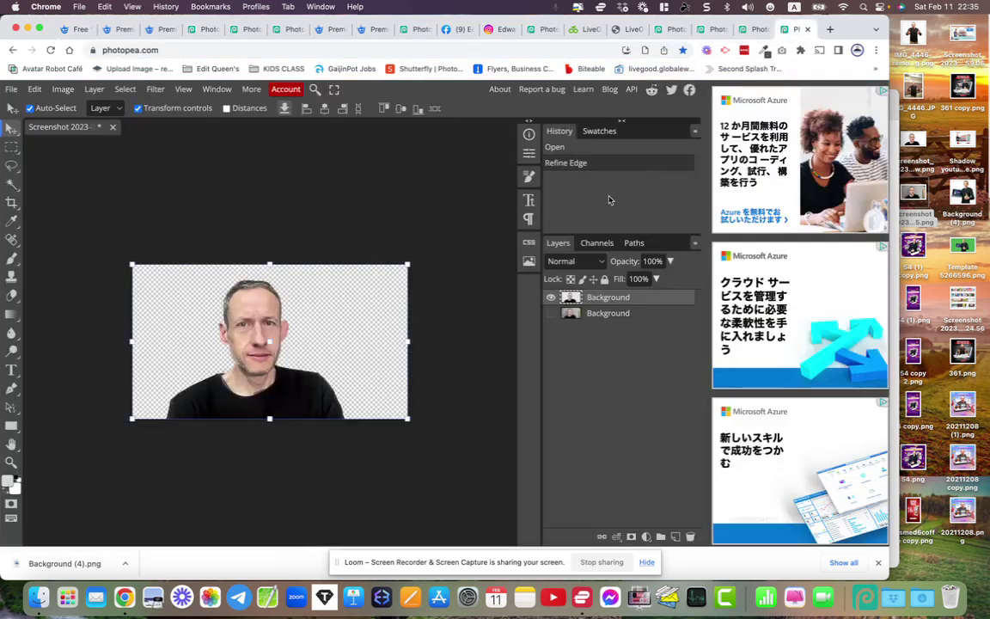
click(708, 29)
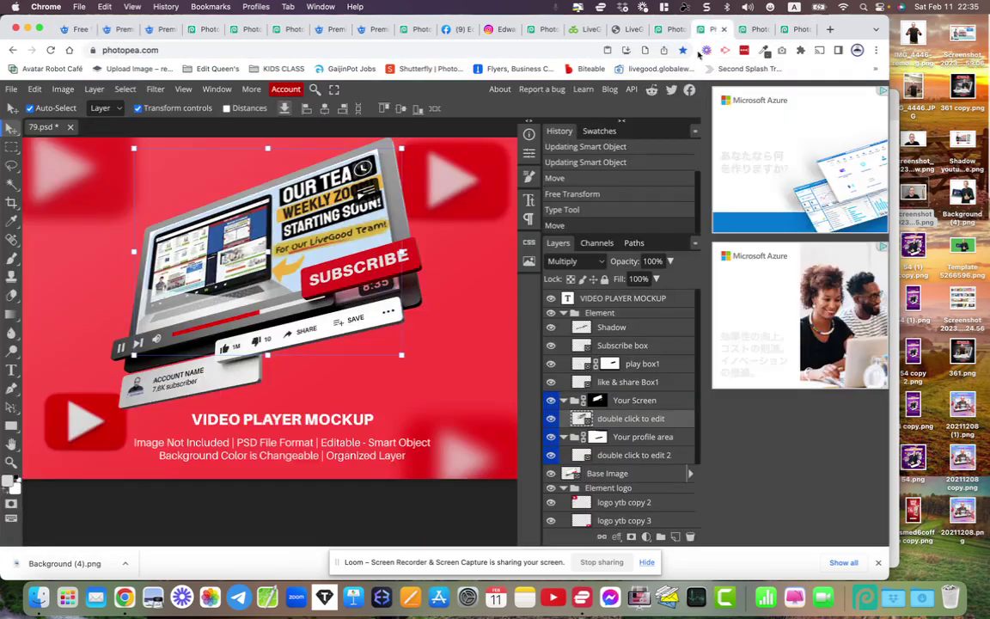
Open the MrBeast Thumbnail Style template from Photopea's PSD Templates gallery.
click(672, 29)
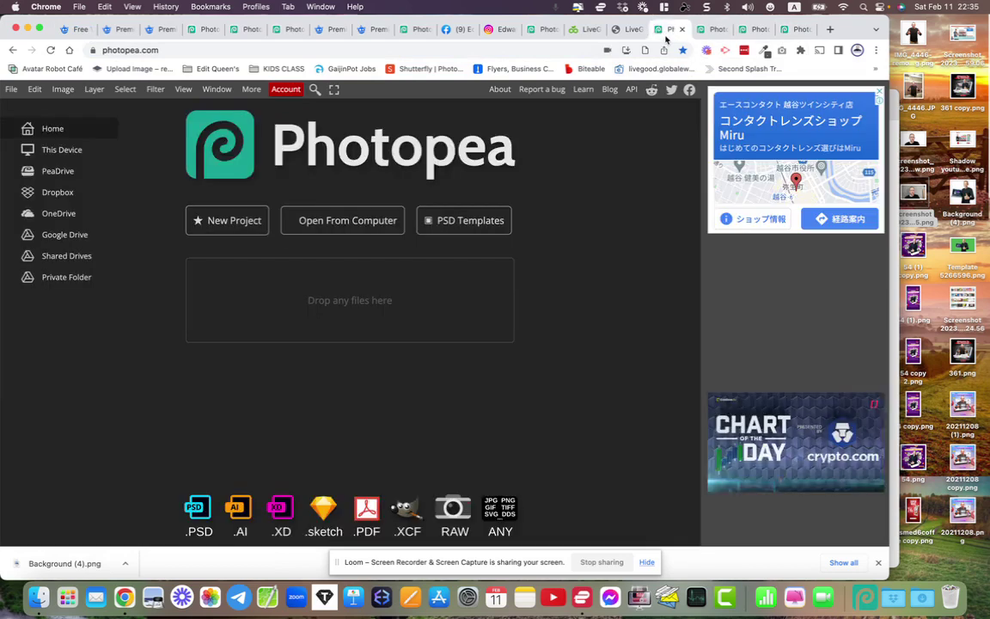
click(462, 217)
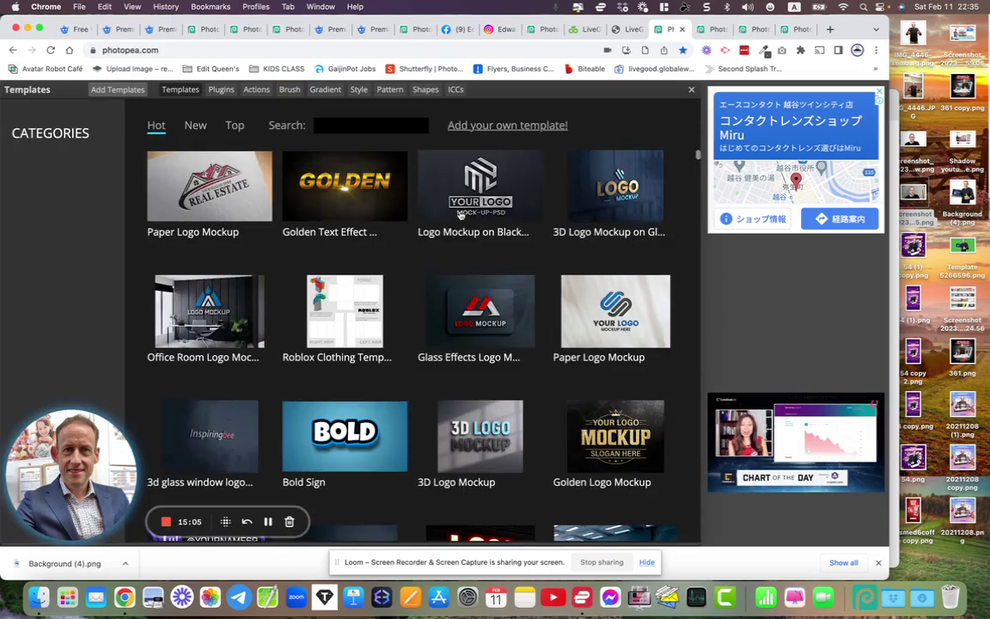
scroll(481, 348, down, 3)
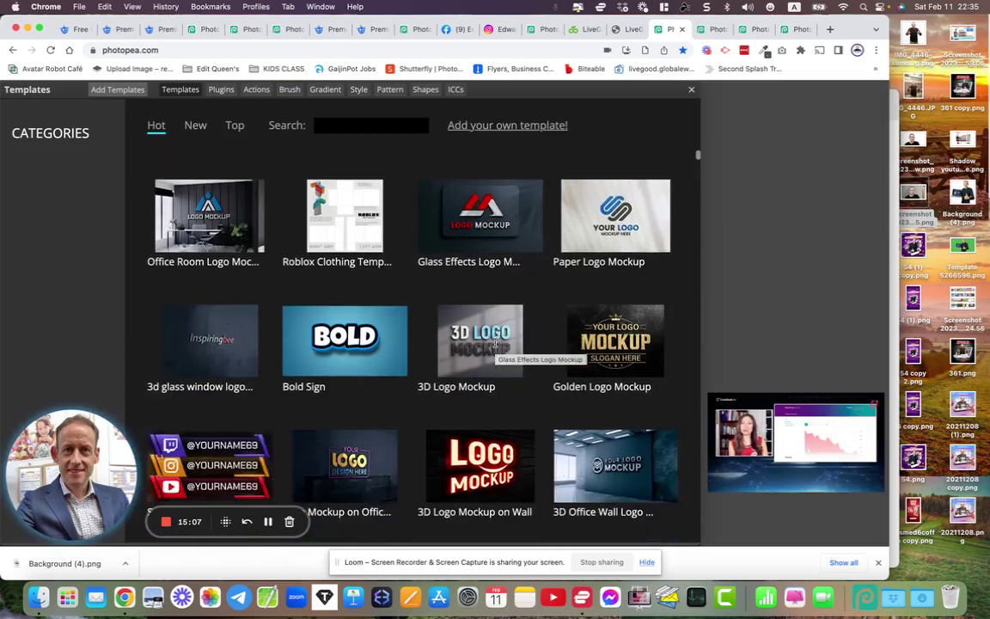
scroll(495, 343, down, 10)
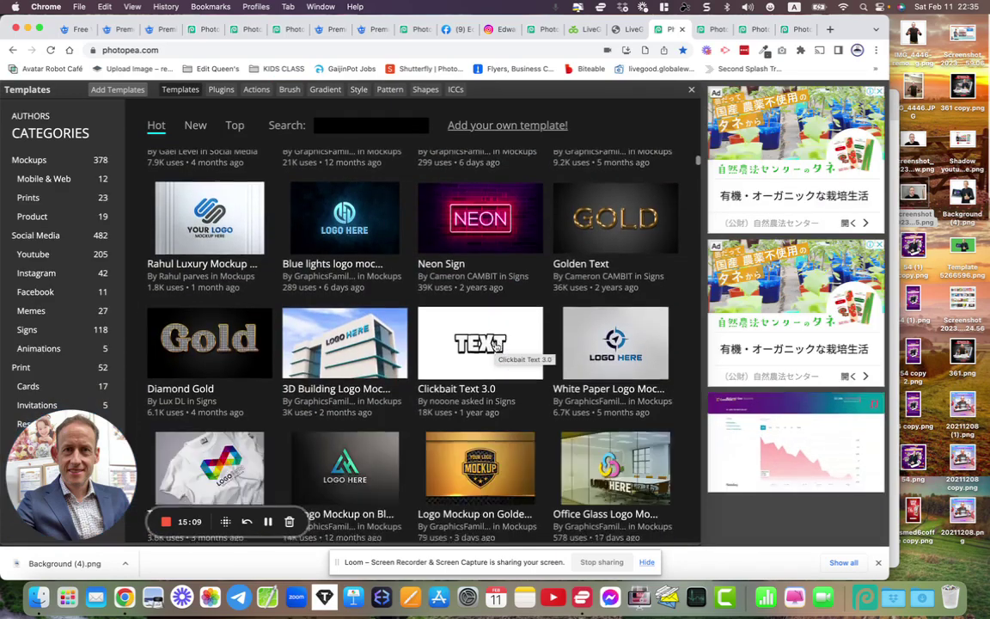
scroll(495, 346, down, 10)
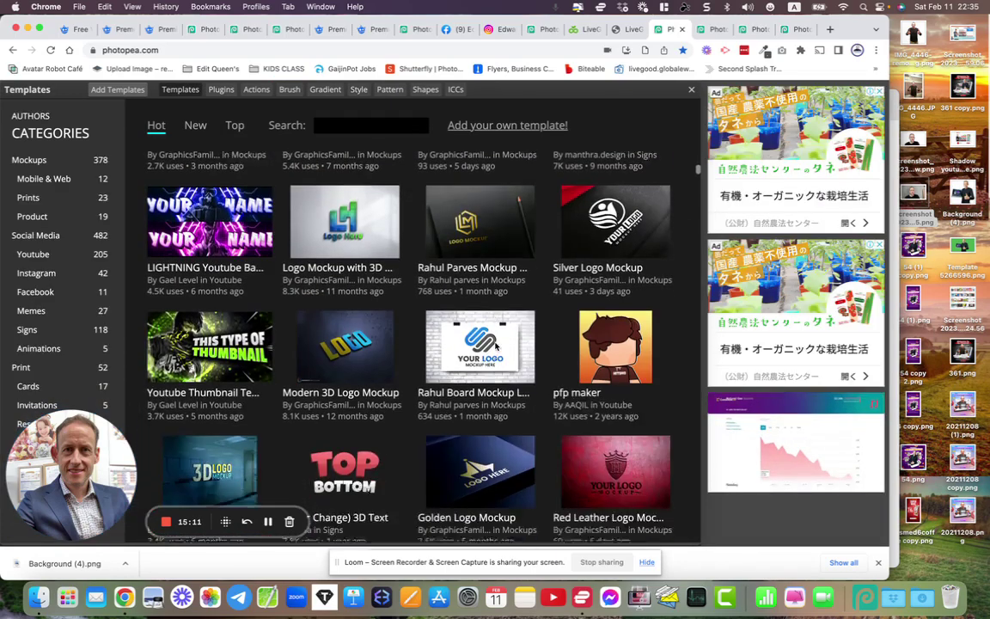
scroll(495, 345, down, 8)
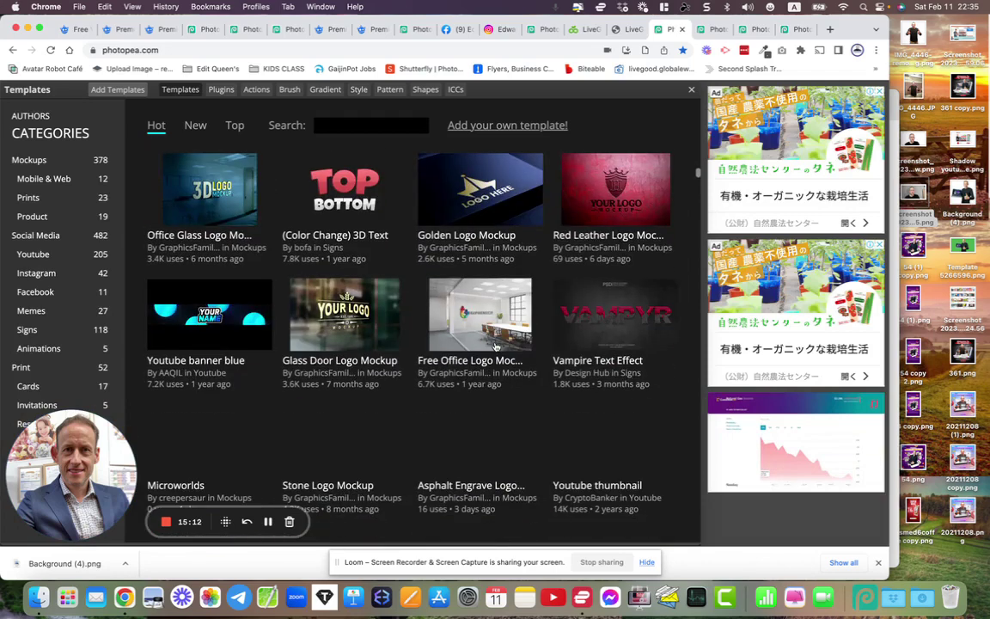
scroll(495, 343, down, 12)
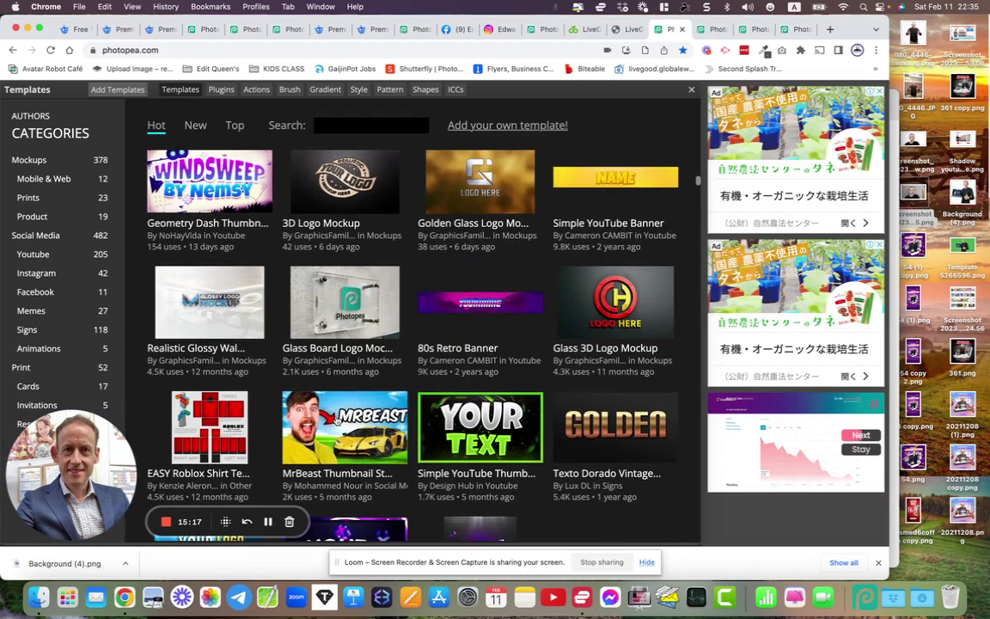
scroll(338, 421, down, 3)
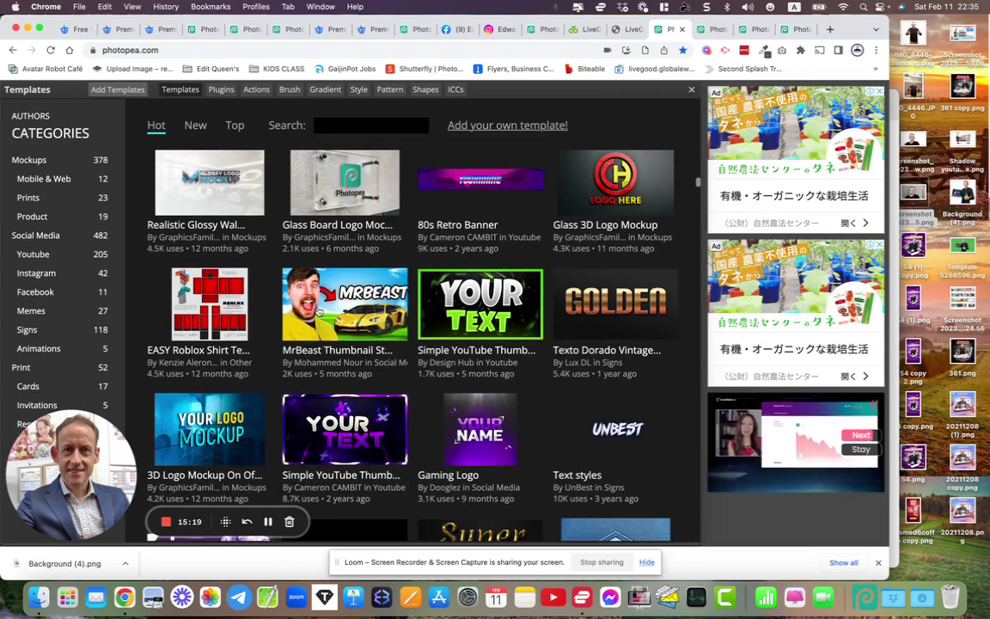
click(287, 282)
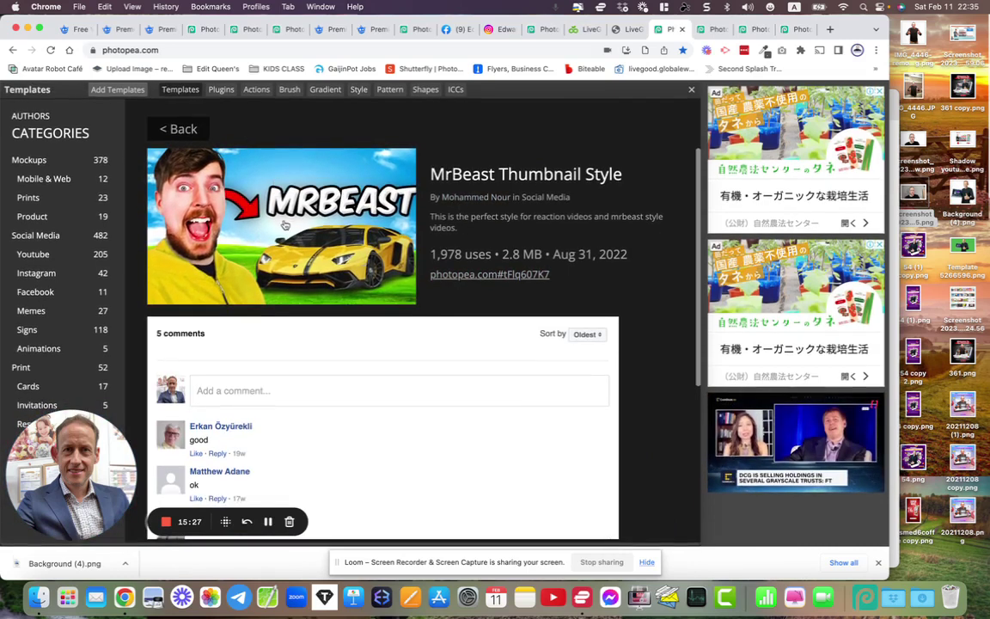
click(284, 224)
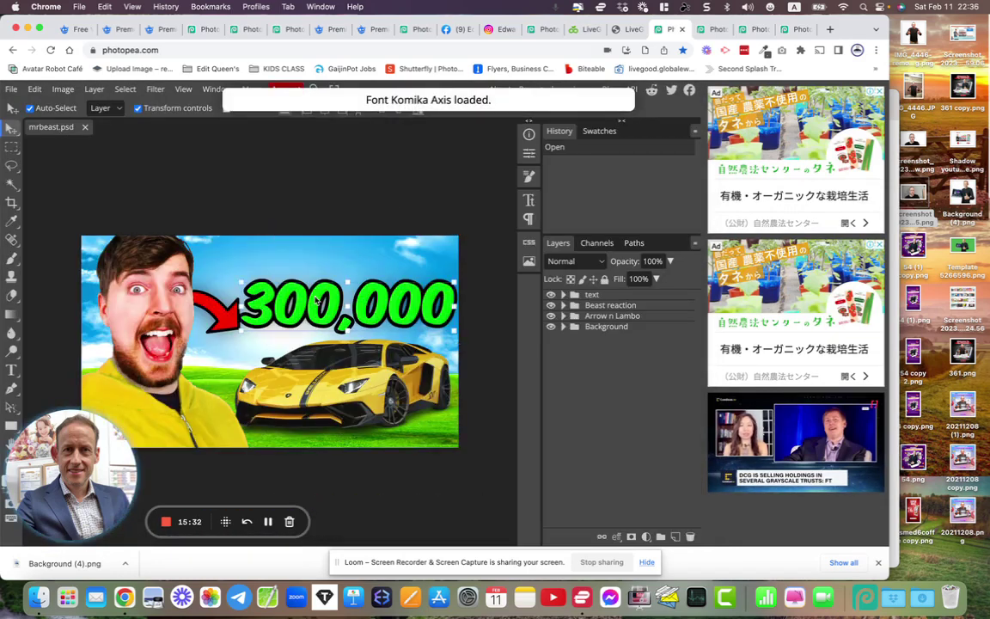
Replace the 300,000 headline with WOW!!!! and commit, then nudge the yellow car.
click(302, 308)
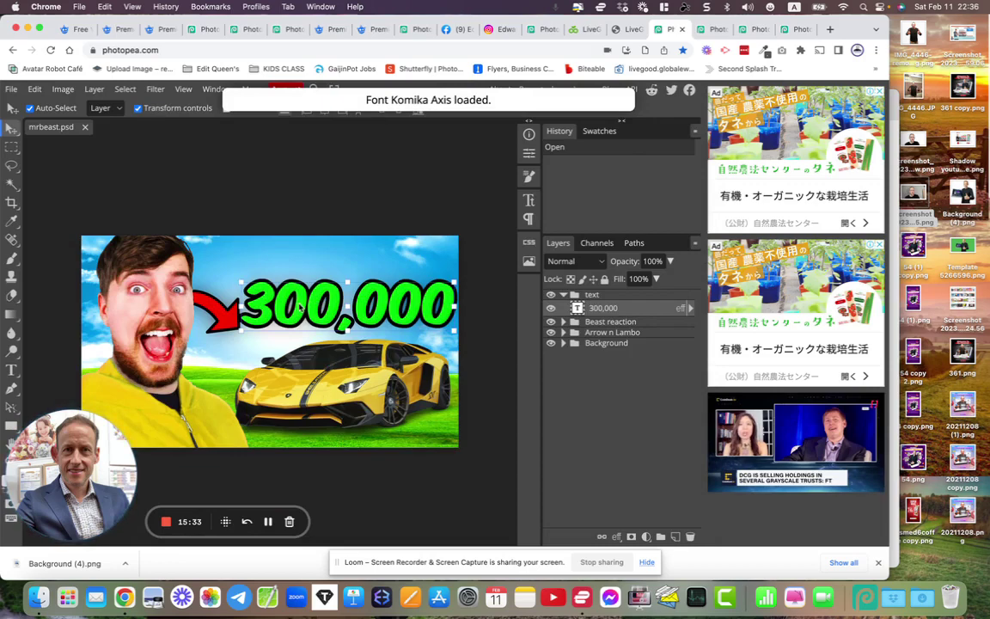
double_click(299, 308)
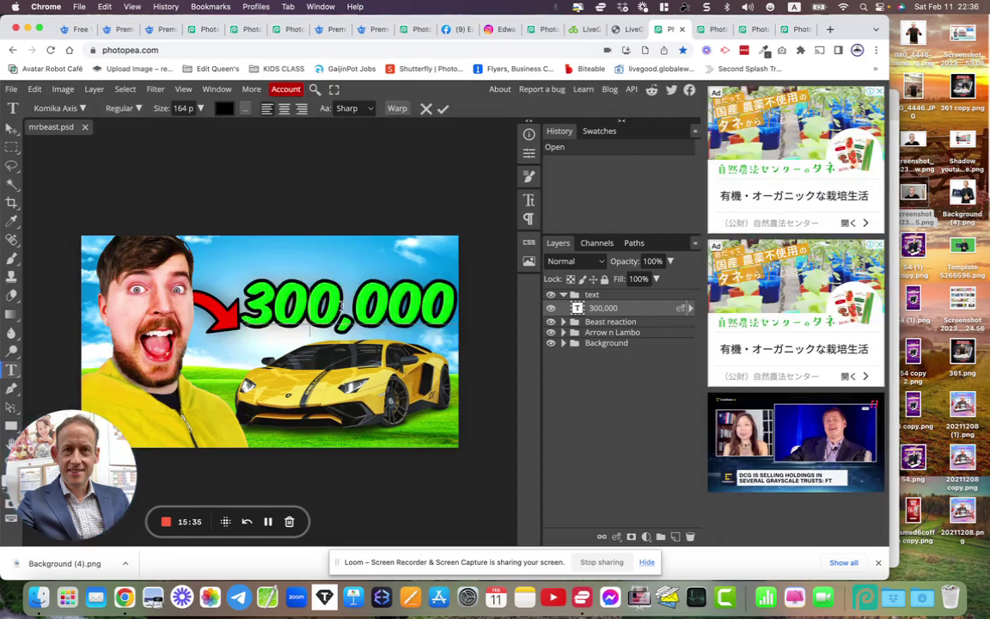
double_click(304, 304)
triple_click(304, 305)
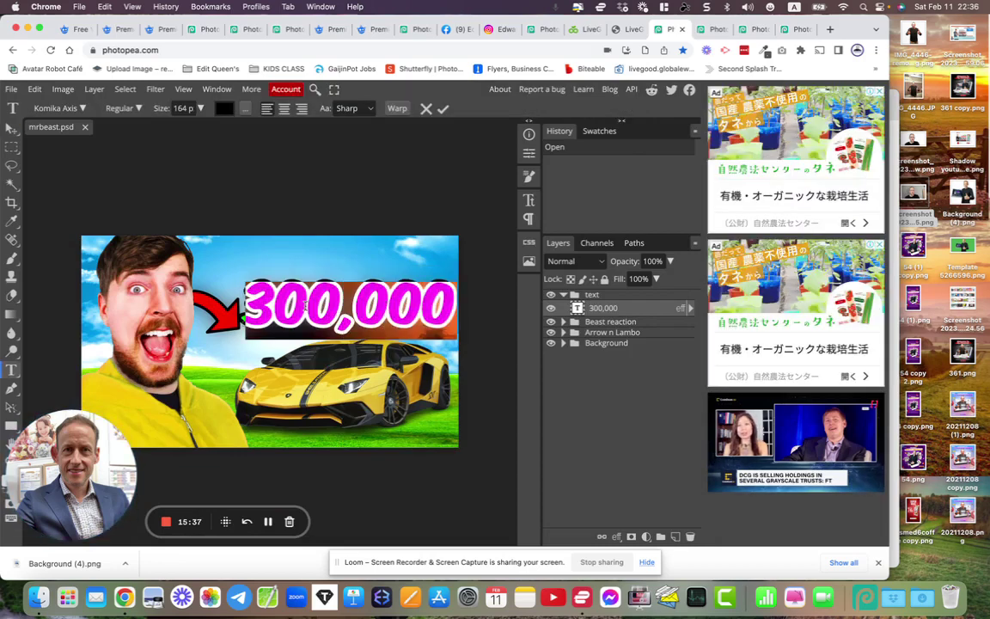
text(WOW)
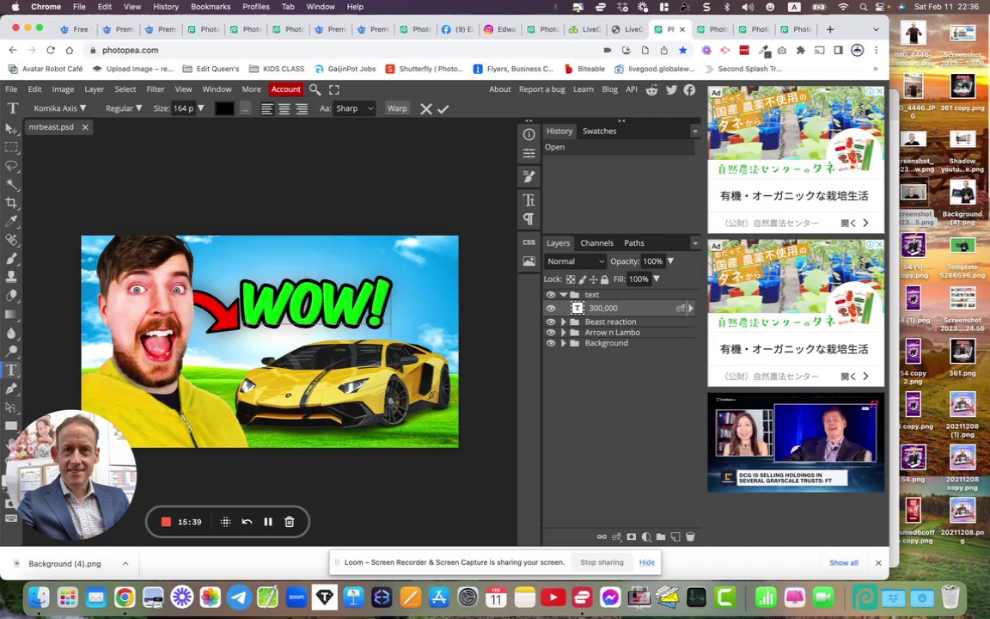
text(!!!!)
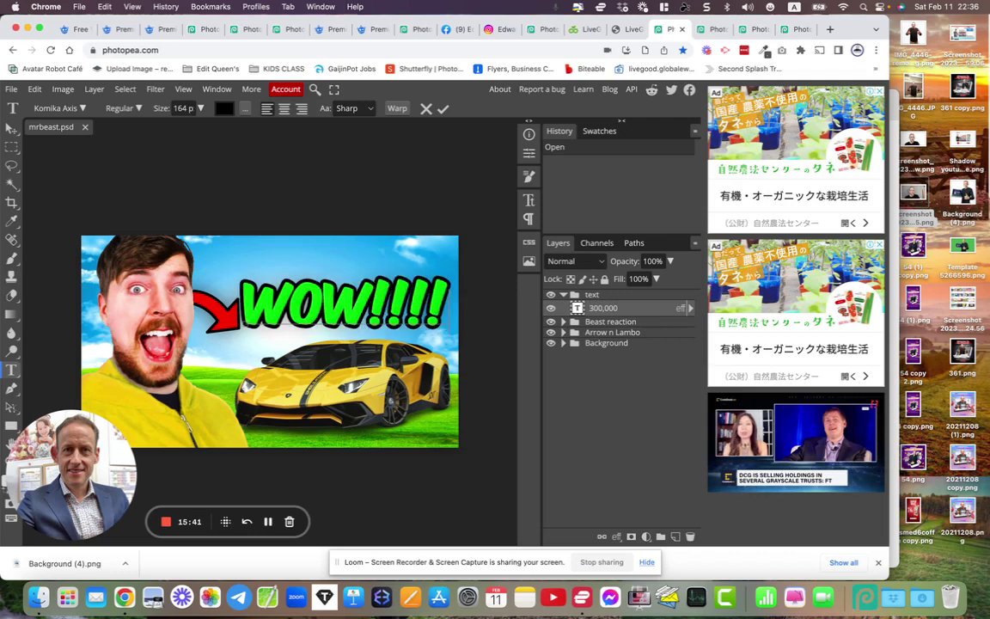
click(441, 110)
drag(348, 338, 317, 381)
Hide the Yellow-Lamborghini and Mr Beast layers and place IMG_4446-removebg.png on the left.
click(551, 381)
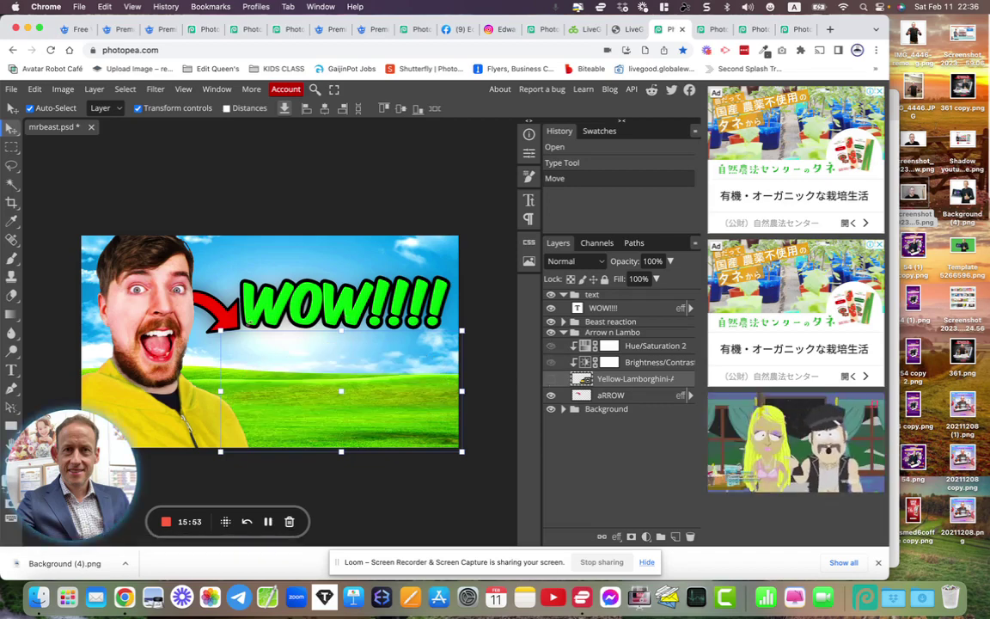
click(123, 298)
drag(123, 297, 129, 297)
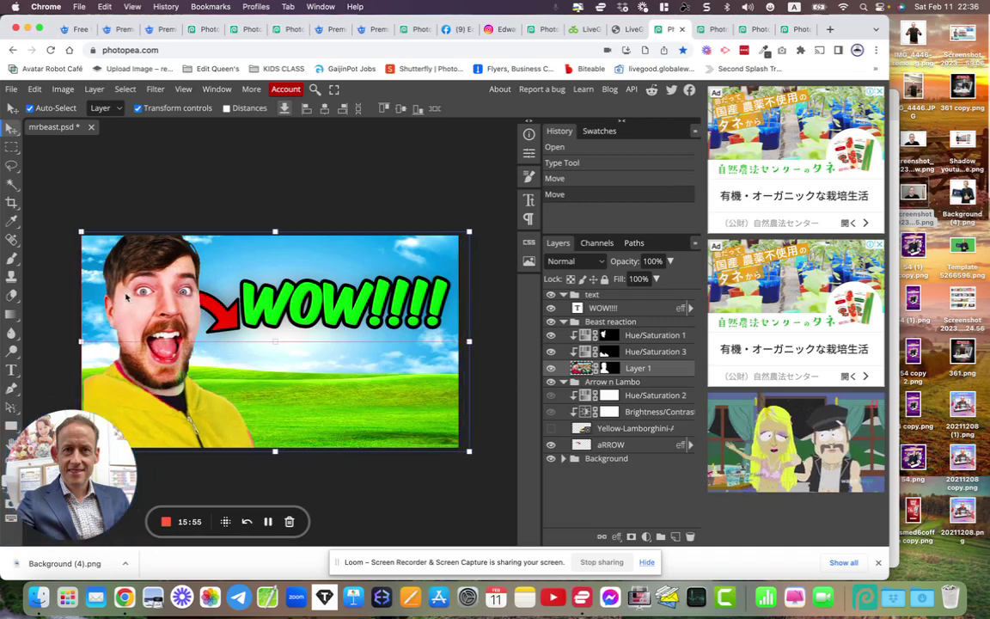
click(550, 368)
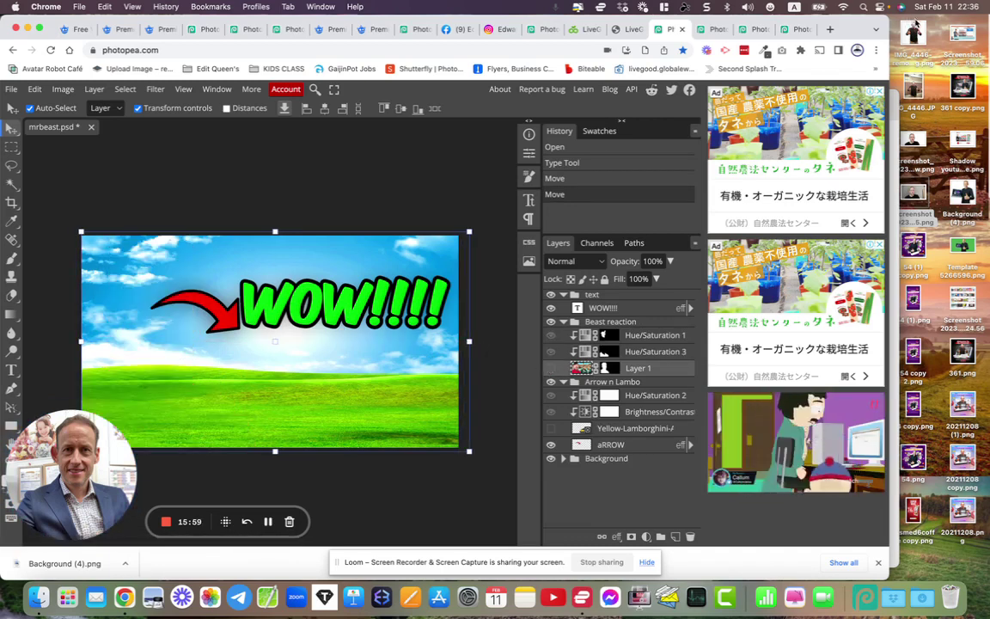
drag(912, 36, 135, 387)
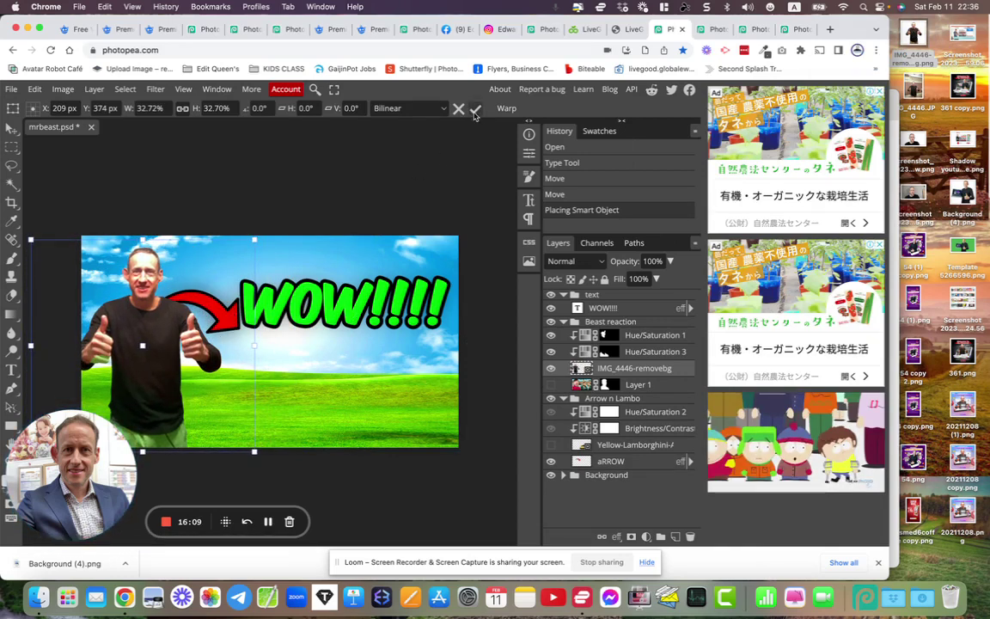
key(Return)
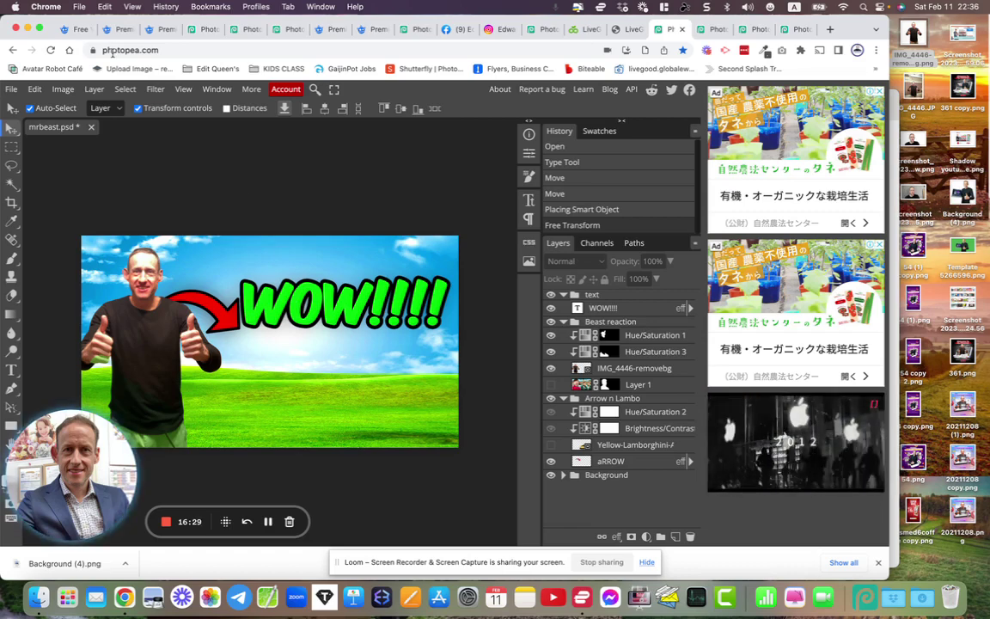
Dismiss Freepik's download message and move through the tabs to the YouTube video covers mockup.
click(81, 31)
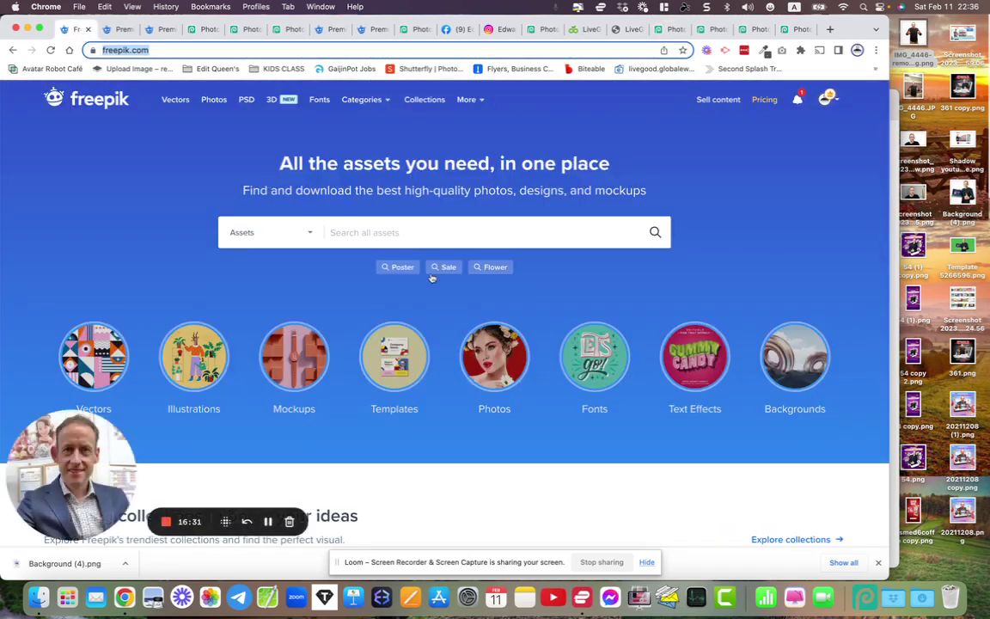
scroll(431, 273, down, 2)
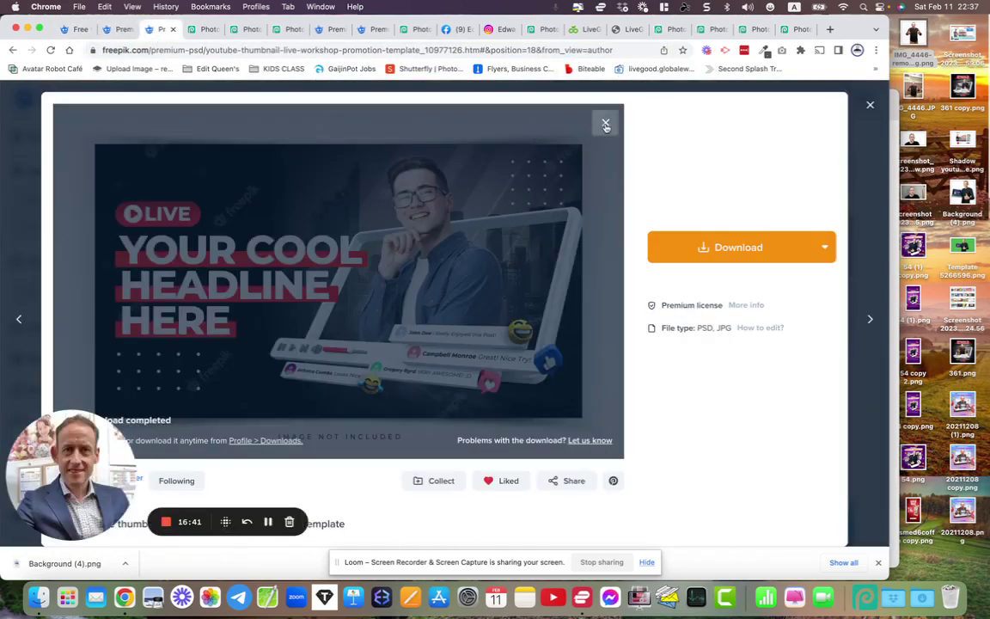
click(606, 124)
click(331, 31)
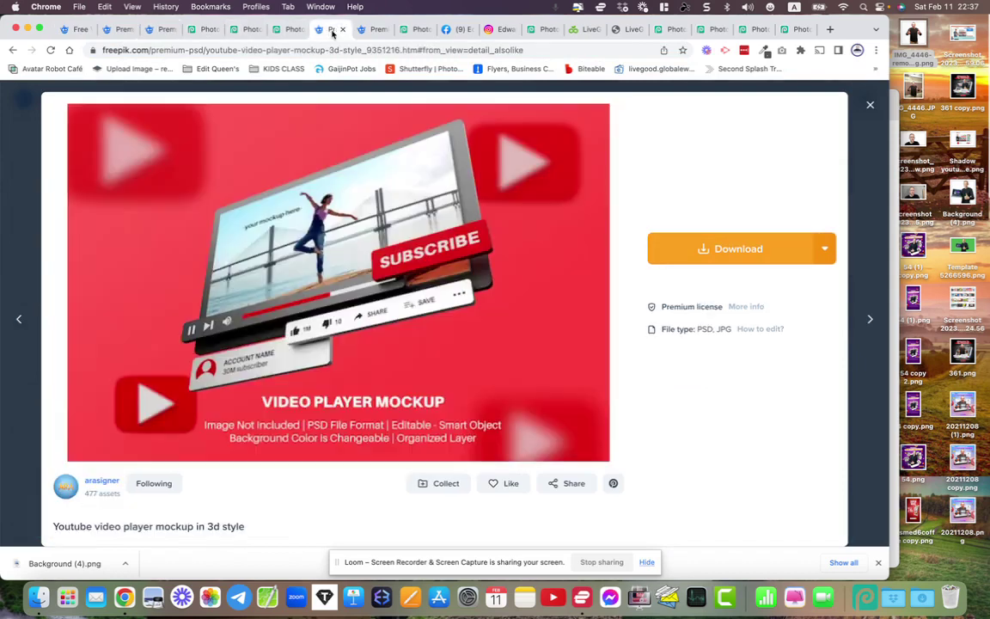
click(371, 33)
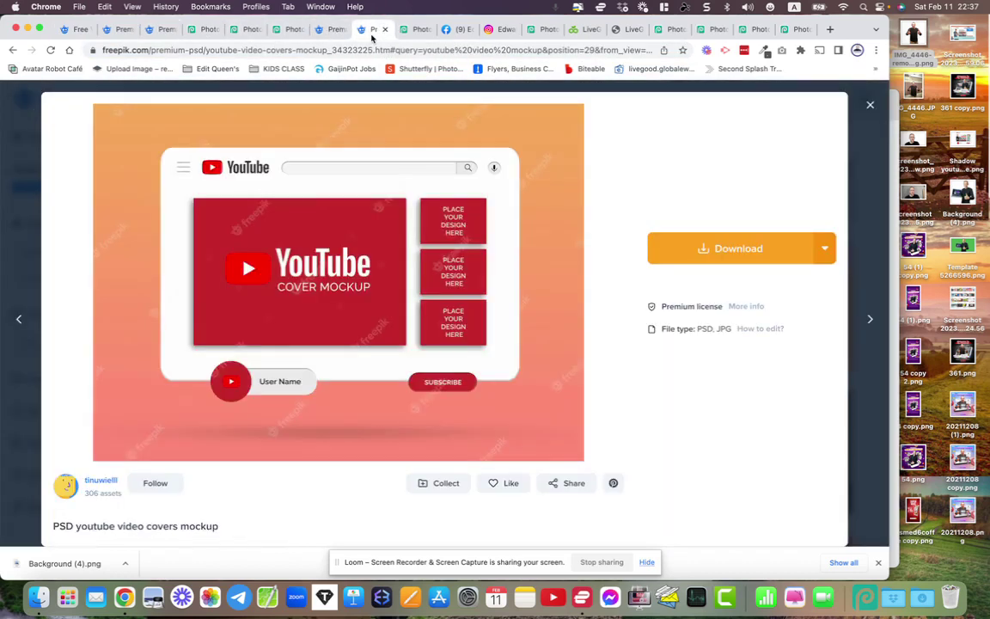